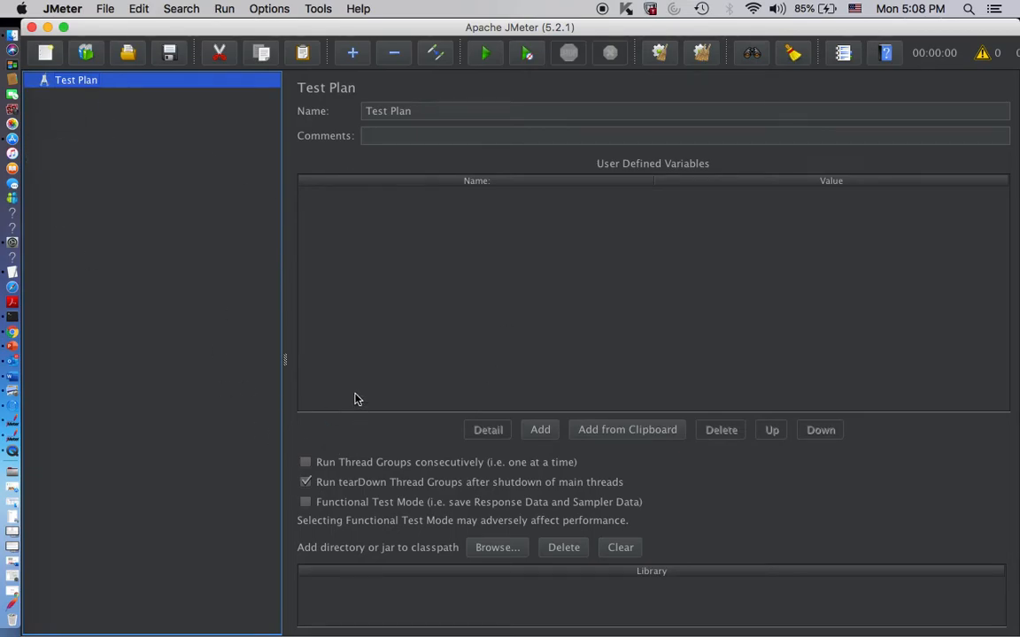
# - Rename the test plan to "Test Plan1" and enter the comment "this is just a demo"
pyautogui.click(414, 134)
pyautogui.moveTo(430, 108); pyautogui.dragTo(360, 111)
pyautogui.click(459, 110)
pyautogui.write('1')
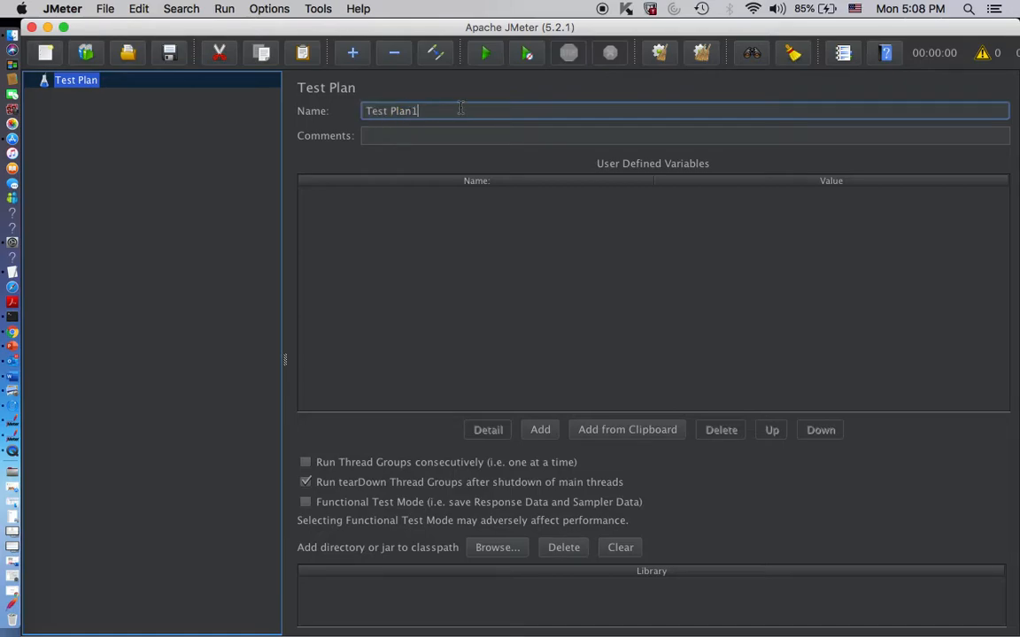
pyautogui.click(472, 136)
pyautogui.write('this is just a demo')
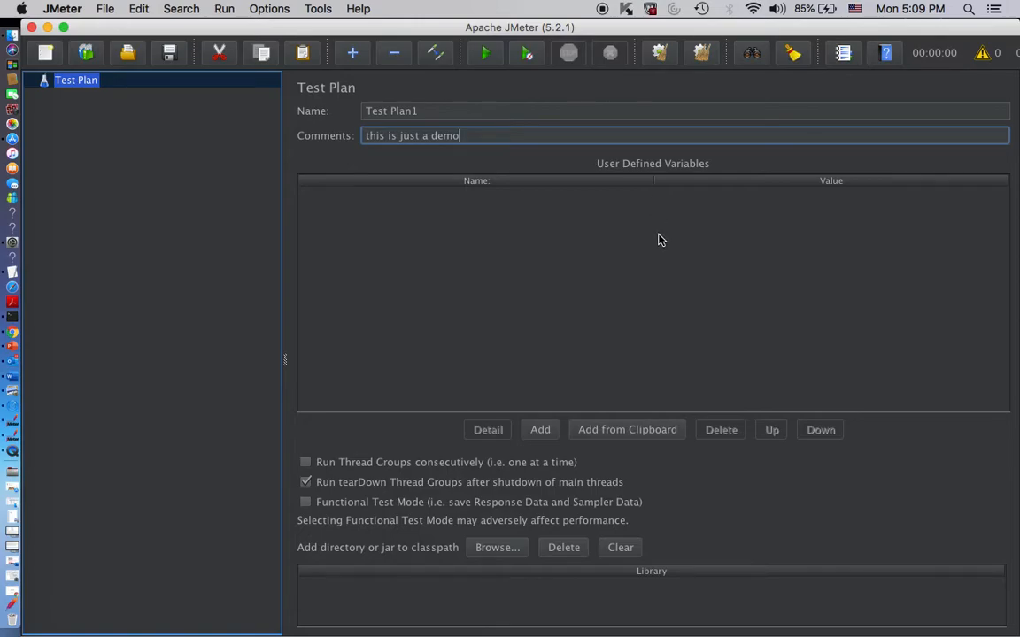
# - Enable running thread groups consecutively and disable running tearDown thread groups after shutdown of the main threads
pyautogui.click(541, 431)
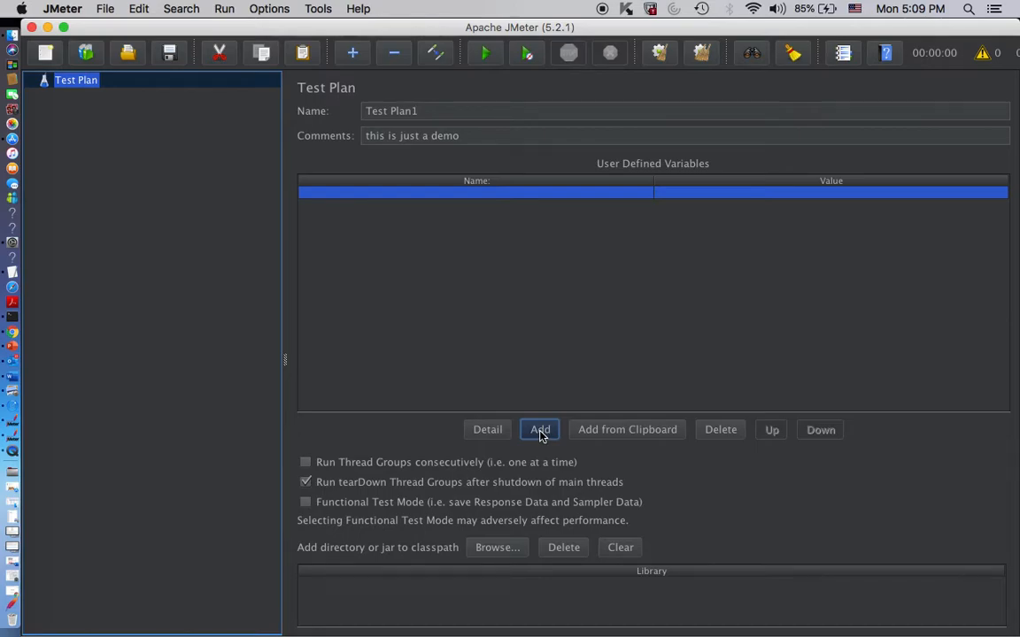
pyautogui.click(726, 431)
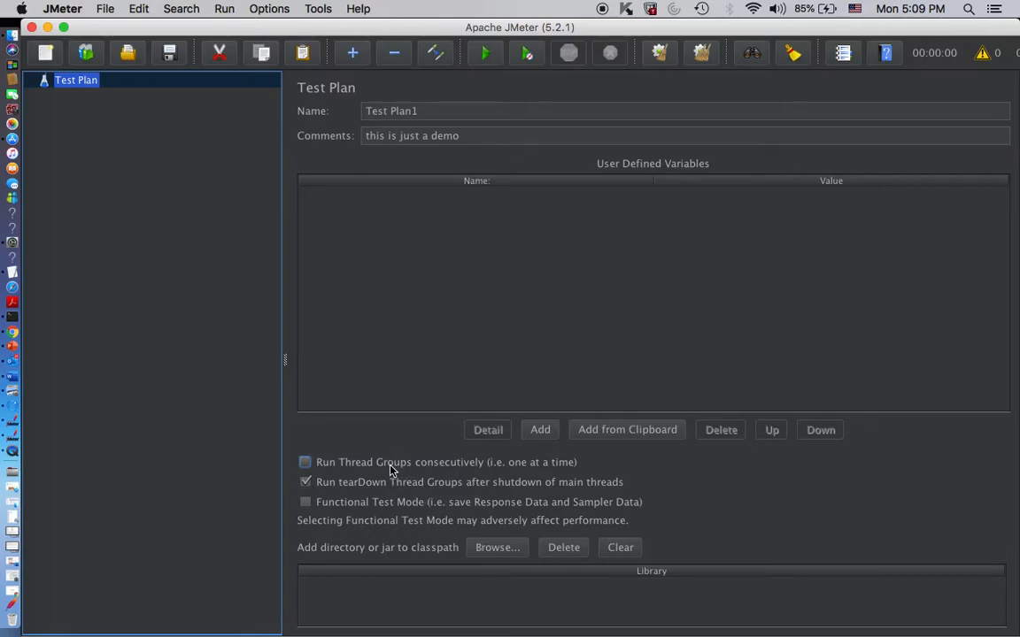
pyautogui.click(304, 462)
pyautogui.click(302, 485)
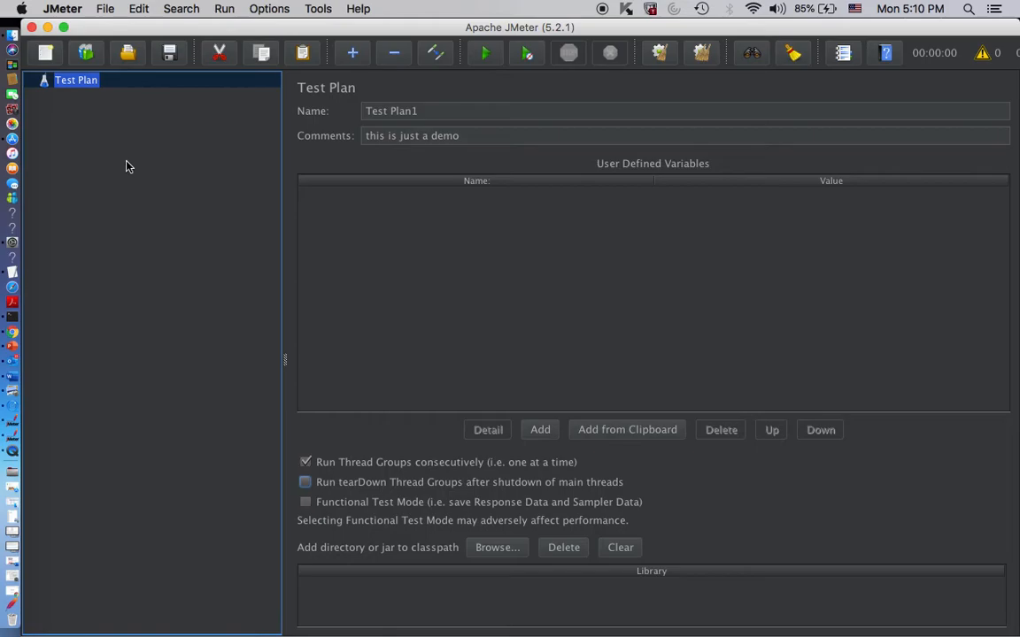
# - Add a Thread Group to Test Plan1
pyautogui.rightClick(86, 83)
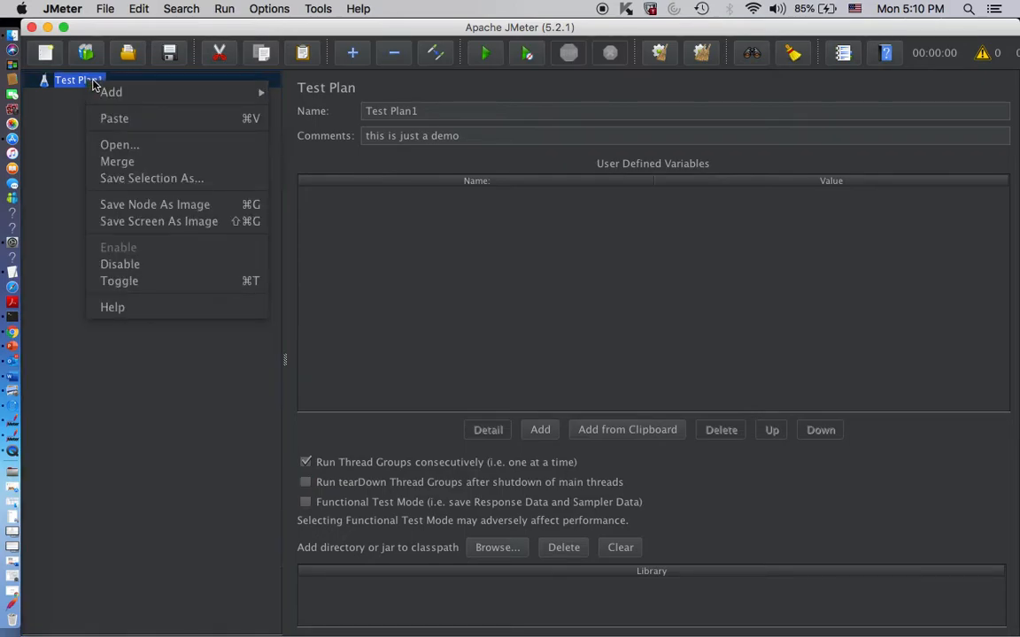
pyautogui.moveTo(123, 97)
pyautogui.moveTo(337, 102)
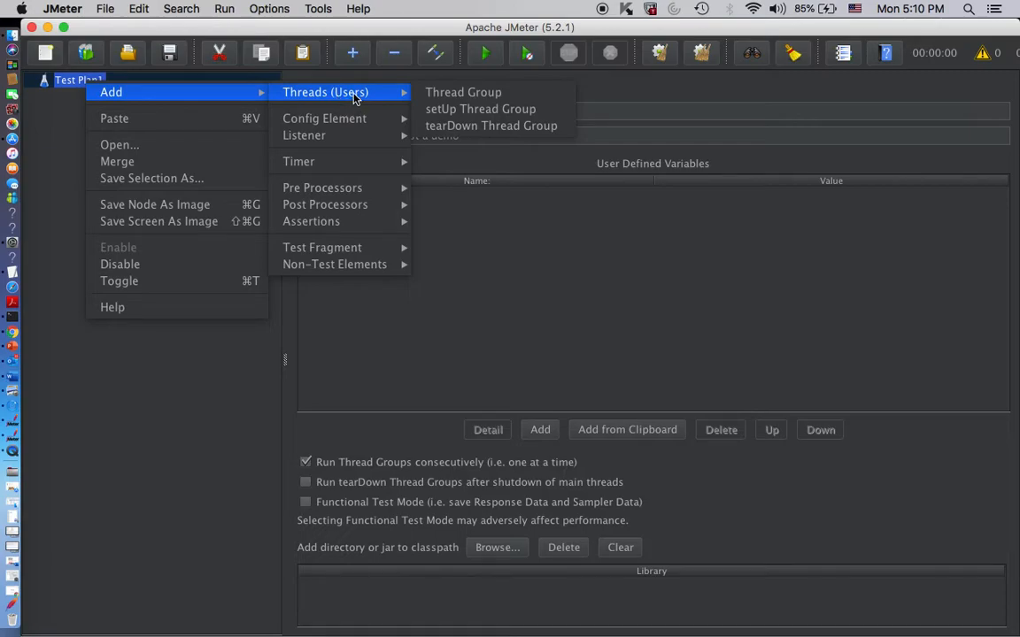
pyautogui.click(448, 97)
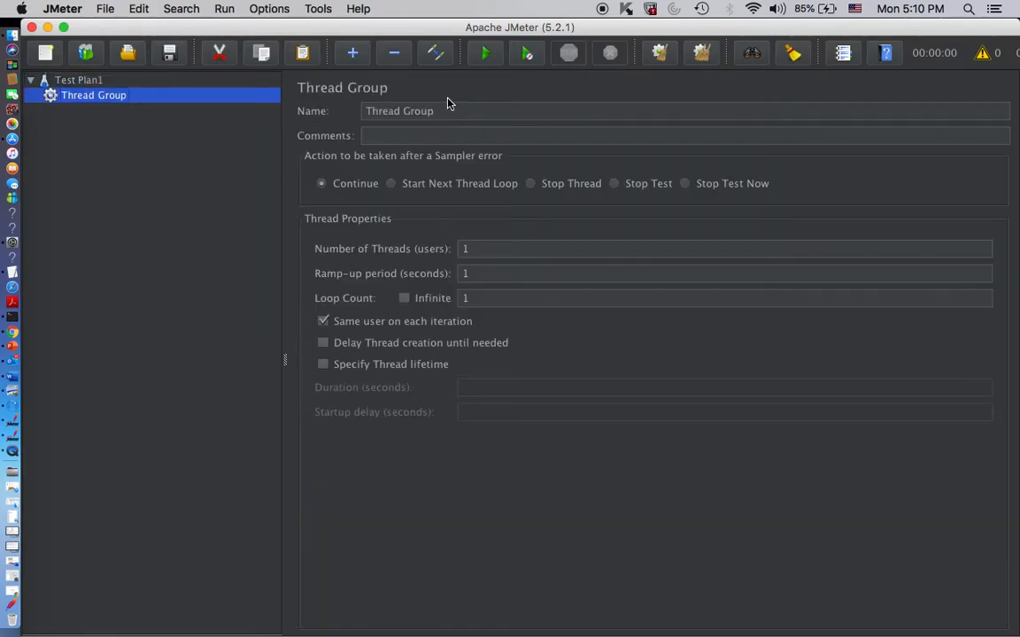
pyautogui.click(448, 107)
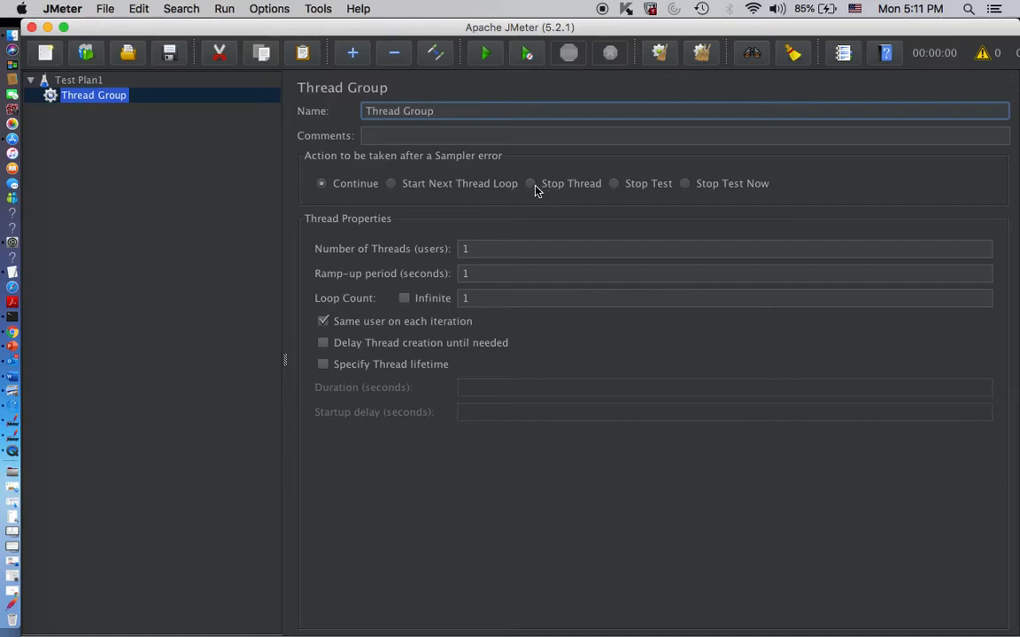
# - Set the thread group's number of threads to 100 and its ramp-up period to 200 seconds
pyautogui.click(477, 249)
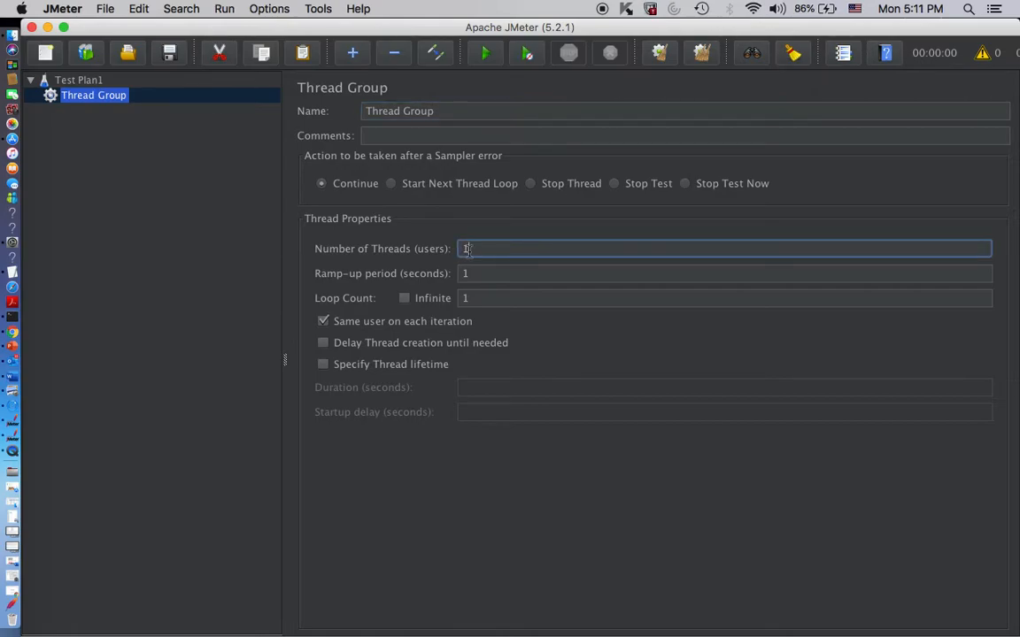
pyautogui.write('00')
pyautogui.click(483, 275)
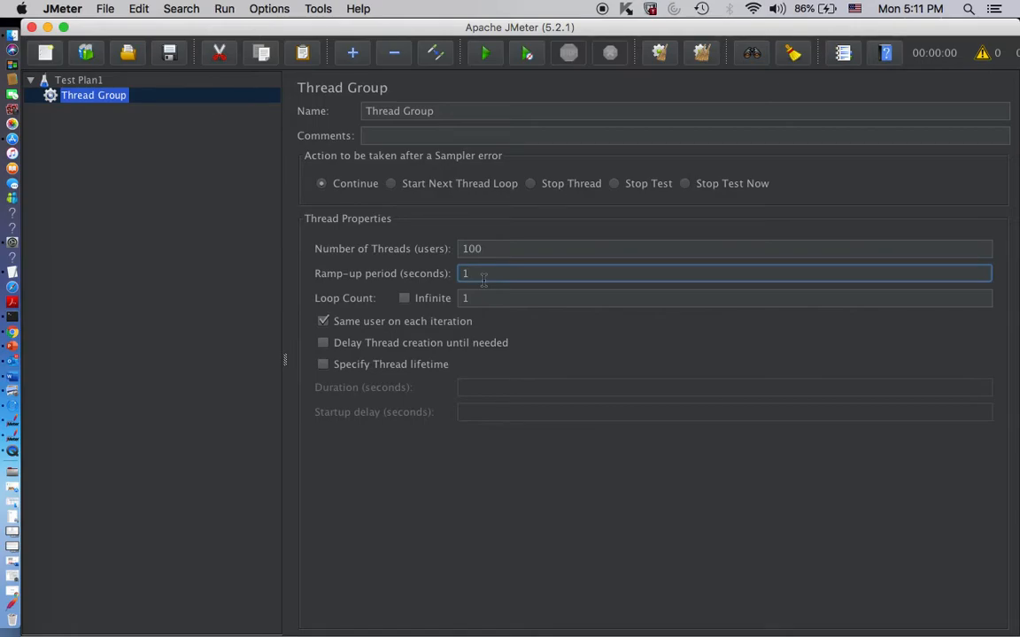
pyautogui.press('BackSpace')
pyautogui.write('200')
pyautogui.moveTo(488, 274); pyautogui.dragTo(459, 273)
pyautogui.click(495, 273)
pyautogui.moveTo(495, 274); pyautogui.dragTo(449, 278)
pyautogui.click(488, 248)
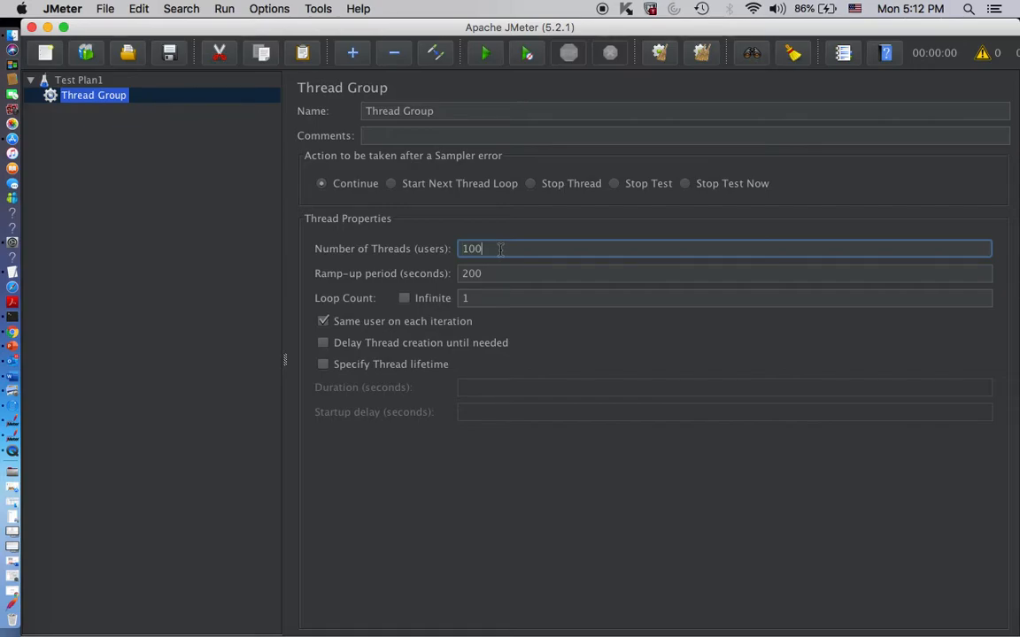
pyautogui.click(511, 274)
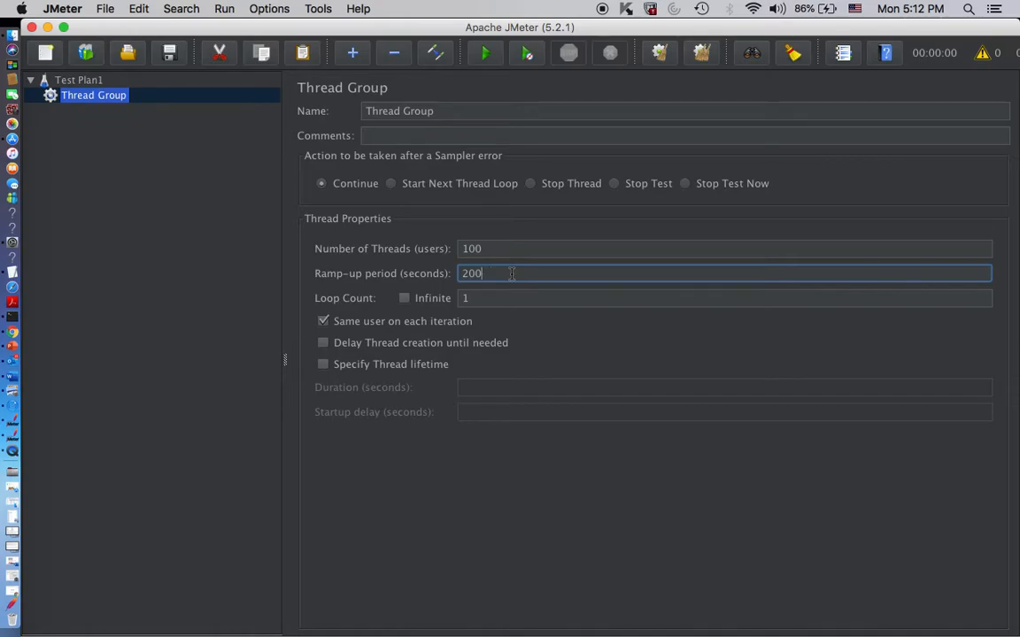
pyautogui.write('00')
pyautogui.press('BackSpace')
pyautogui.press('BackSpace')
pyautogui.press('BackSpace')
pyautogui.press('BackSpace')
pyautogui.write('00')
# - Set the thread group's number of threads to 1 and its ramp-up period to 1 second
pyautogui.click(485, 251)
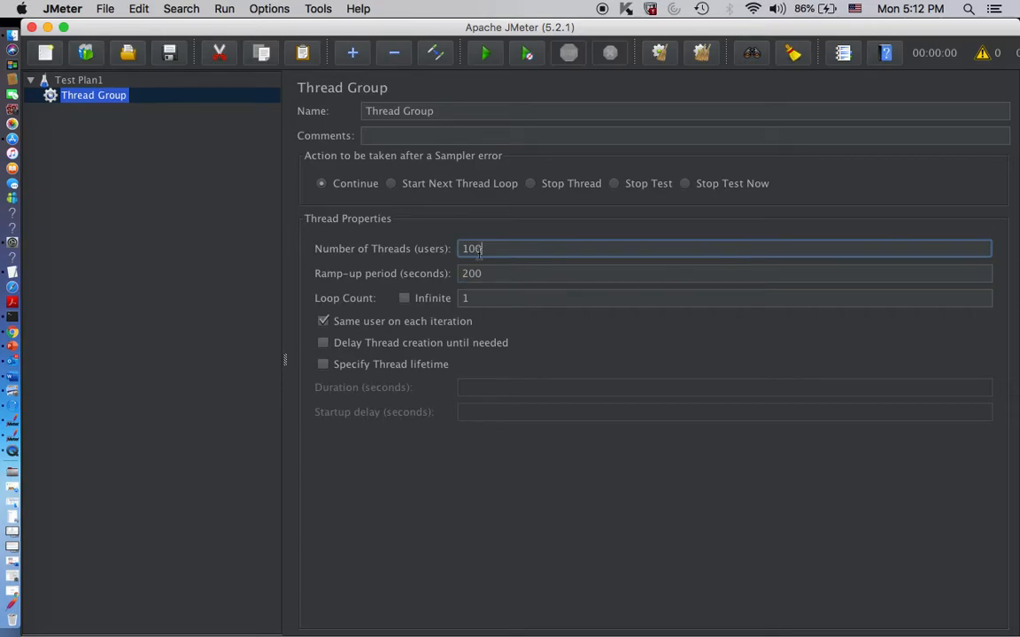
pyautogui.write('1')
pyautogui.press('Tab')
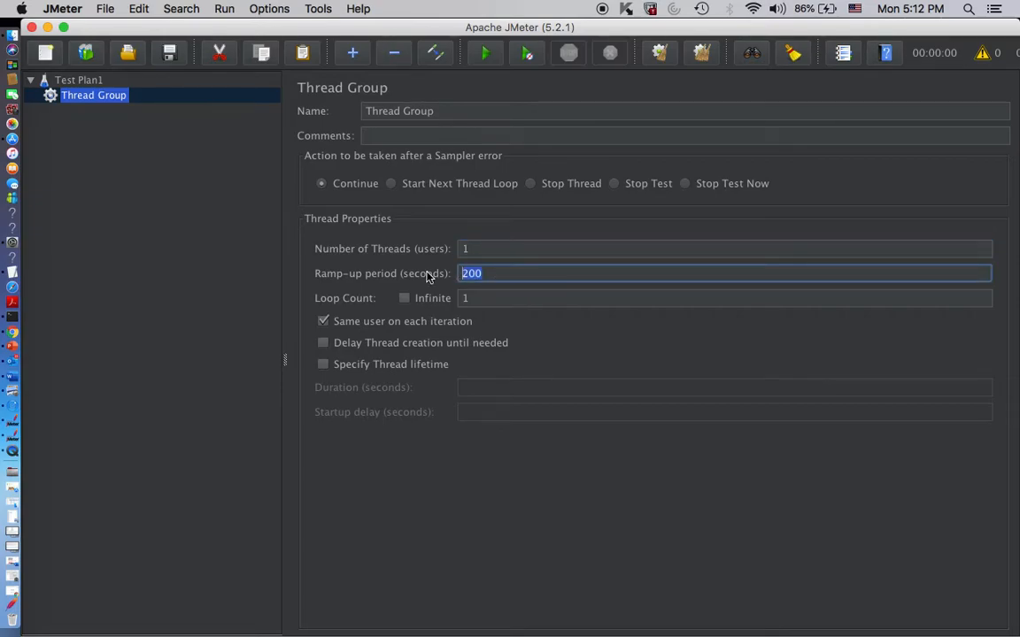
pyautogui.write('1')
# - Enter a loop count of 10 for the thread group and override it with the Infinite option
pyautogui.click(485, 299)
pyautogui.write('0')
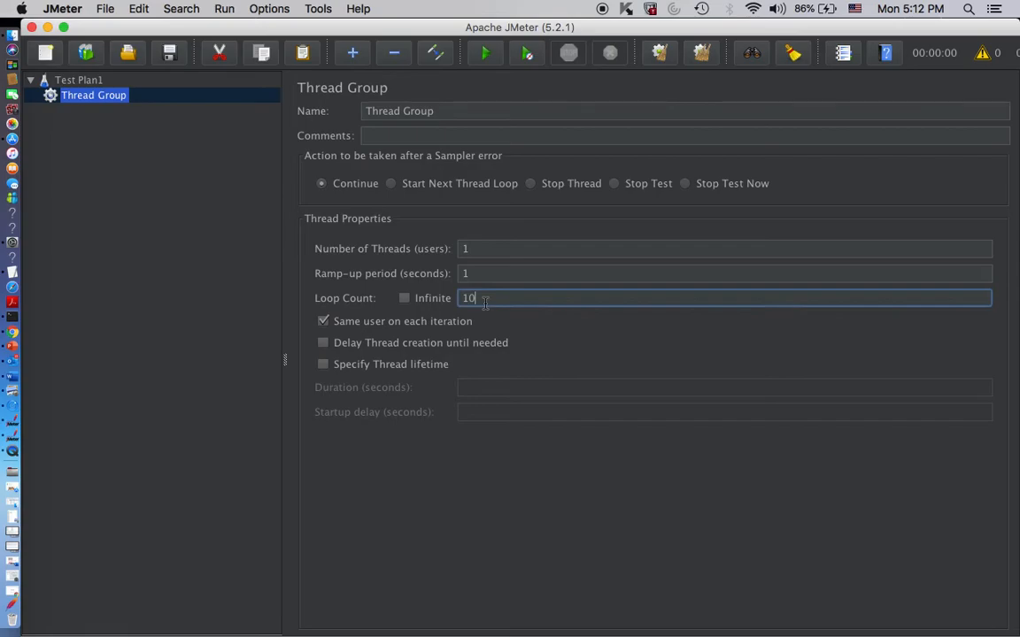
pyautogui.click(404, 298)
pyautogui.click(405, 299)
# - Add an HTTP Request sampler to the thread group
pyautogui.rightClick(99, 101)
pyautogui.moveTo(129, 116)
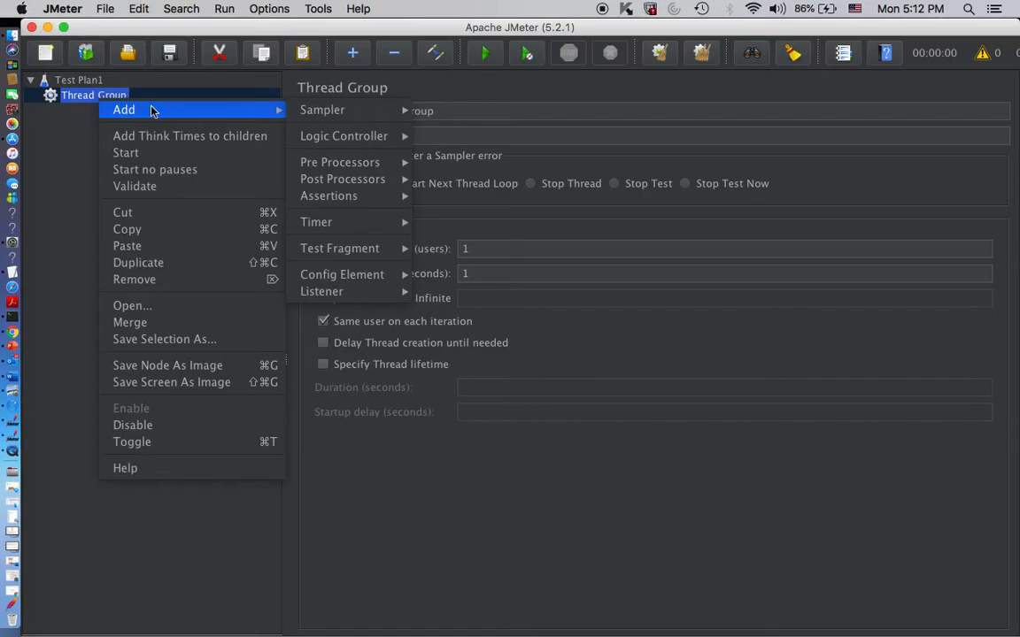
pyautogui.moveTo(356, 117)
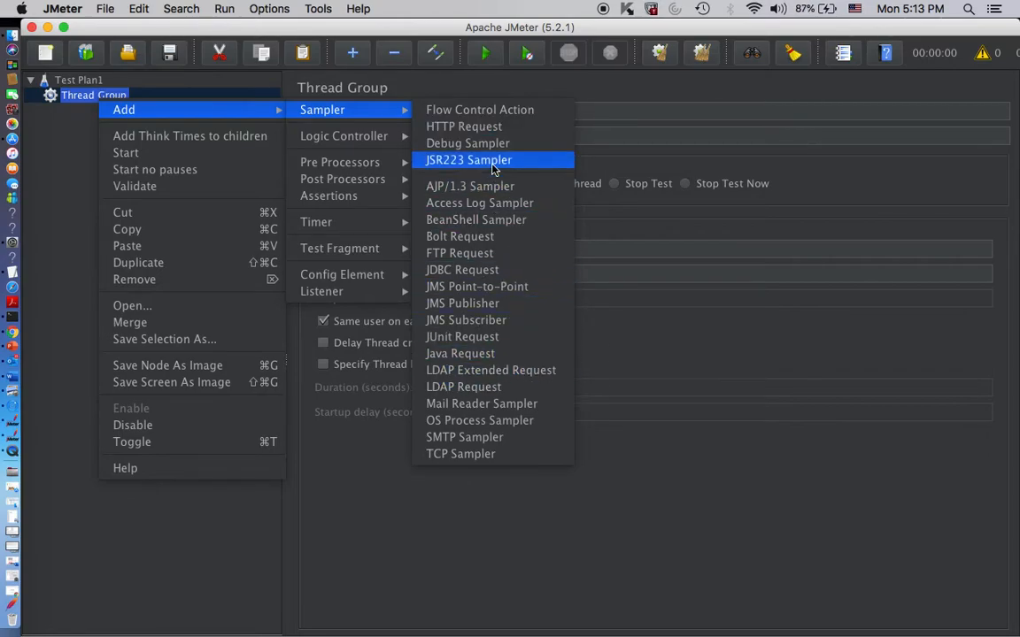
pyautogui.click(464, 129)
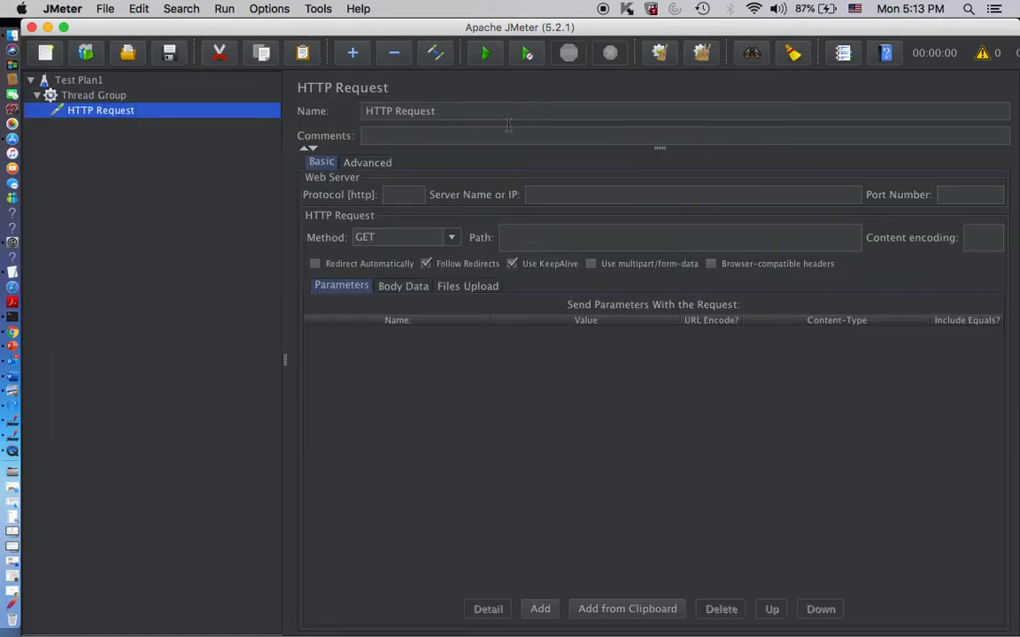
# - Rename the sampler to "HTTP Request test" and enter the comment "this is a demo"
pyautogui.click(483, 108)
pyautogui.write('test')
pyautogui.click(478, 131)
pyautogui.write('this si')
pyautogui.press('BackSpace')
pyautogui.write('is a demo')
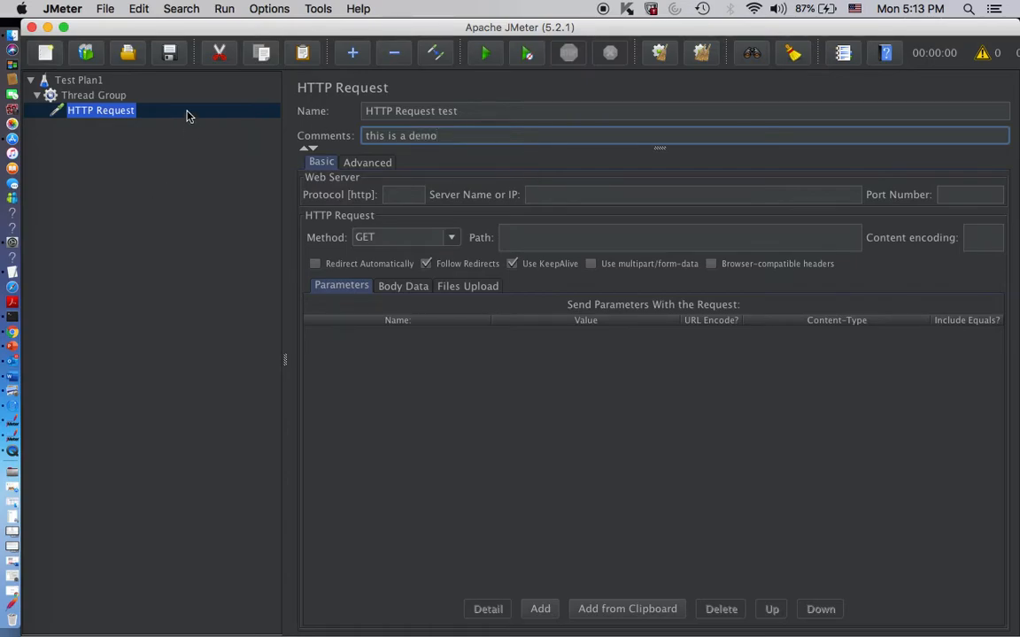
pyautogui.click(188, 80)
pyautogui.click(137, 109)
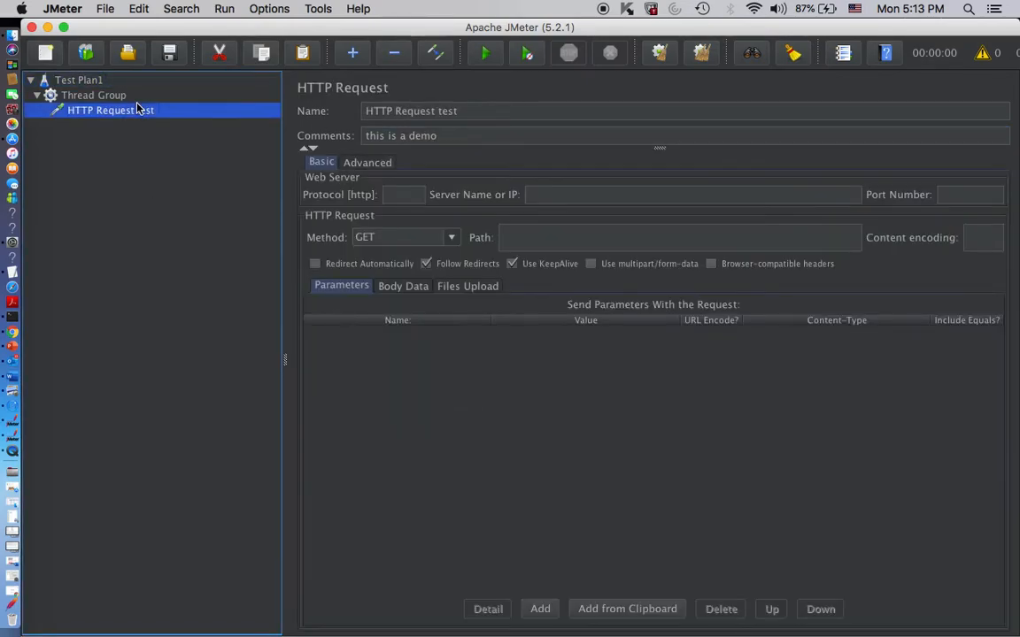
pyautogui.click(392, 198)
pyautogui.write('h')
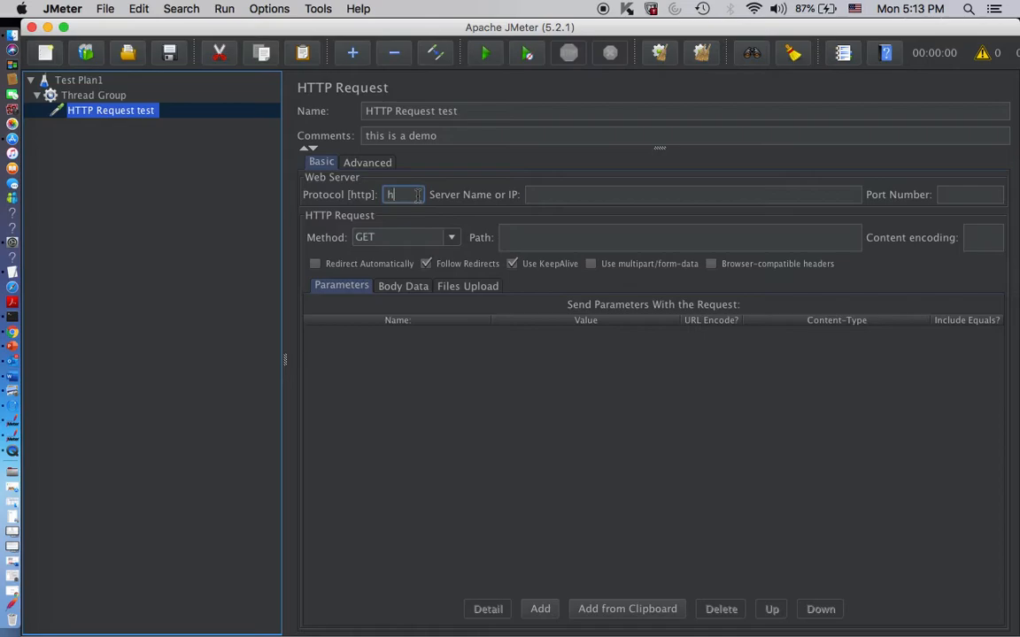
pyautogui.write('ttps')
pyautogui.click(612, 193)
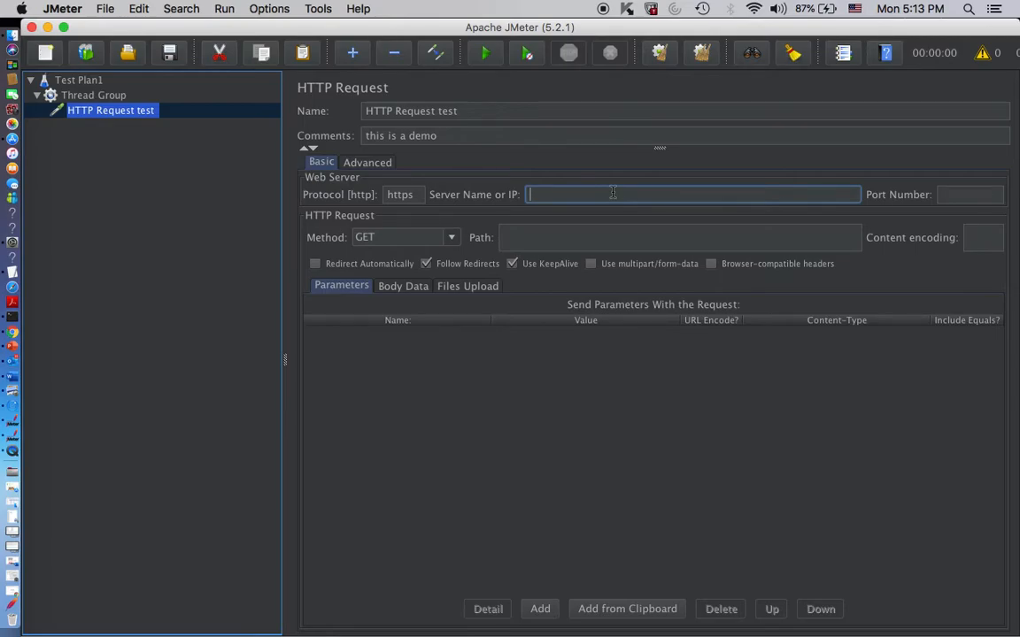
pyautogui.write('www.perfhits.com')
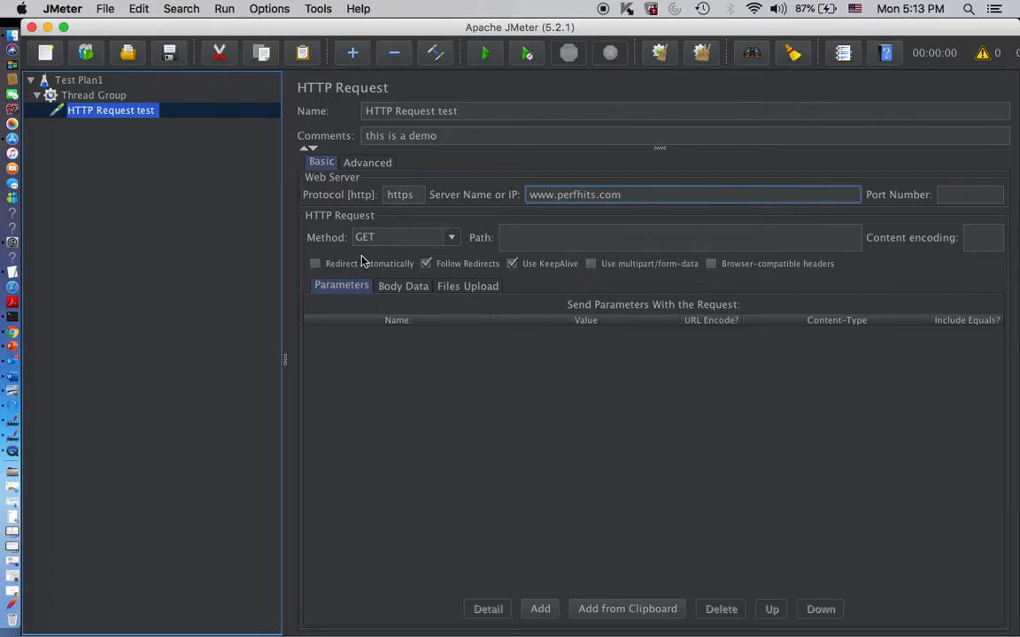
# - Look through the available HTTP request methods, keeping GET for the sampler
pyautogui.click(390, 237)
pyautogui.click(451, 239)
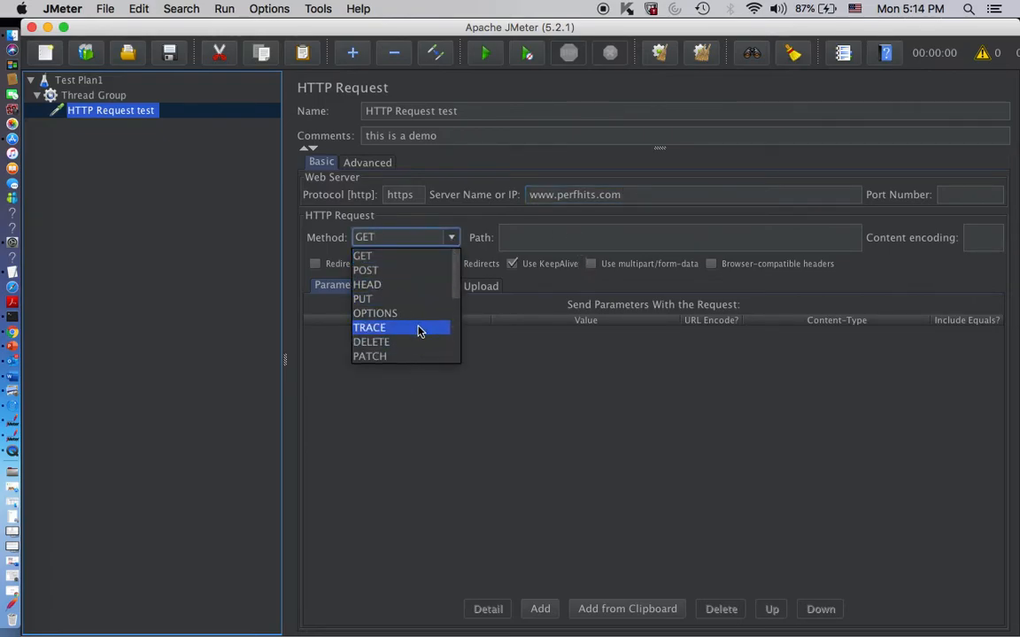
pyautogui.scroll(-4, 418, 329)
pyautogui.scroll(4, 418, 331)
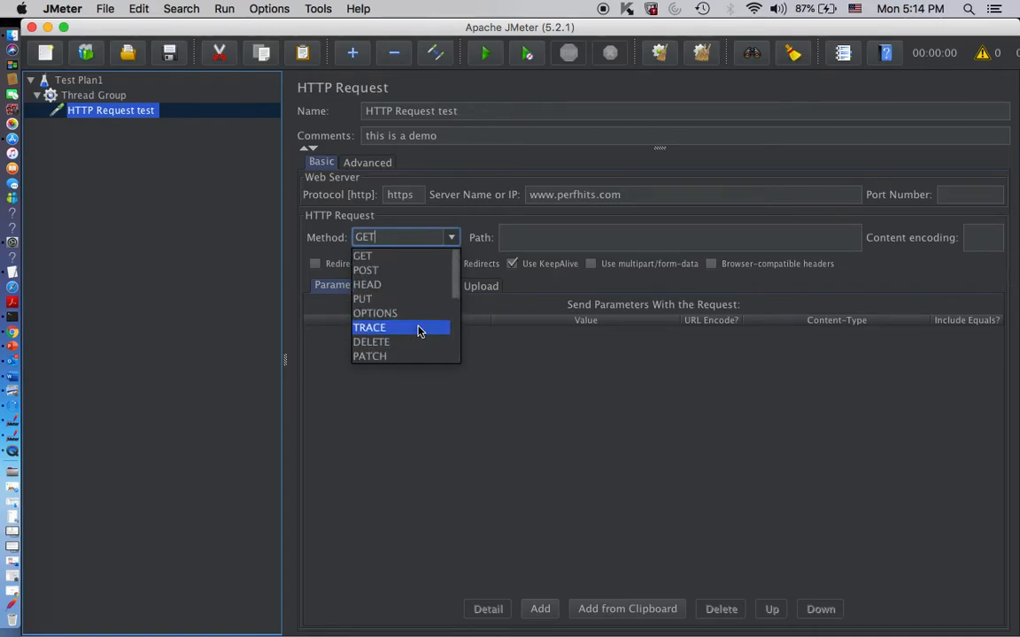
pyautogui.click(452, 239)
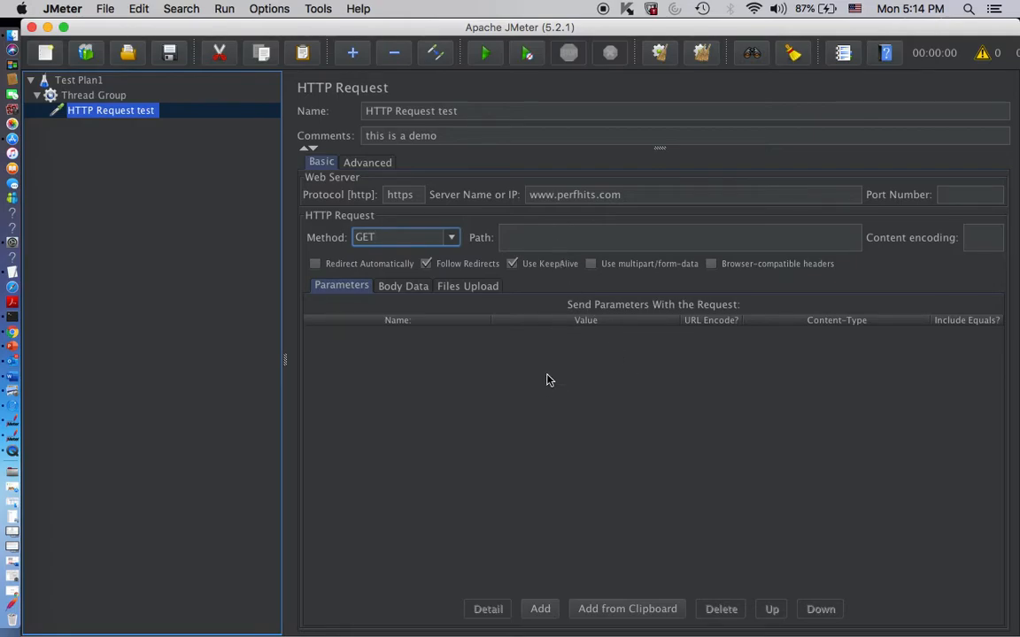
pyautogui.moveTo(635, 201); pyautogui.dragTo(521, 200)
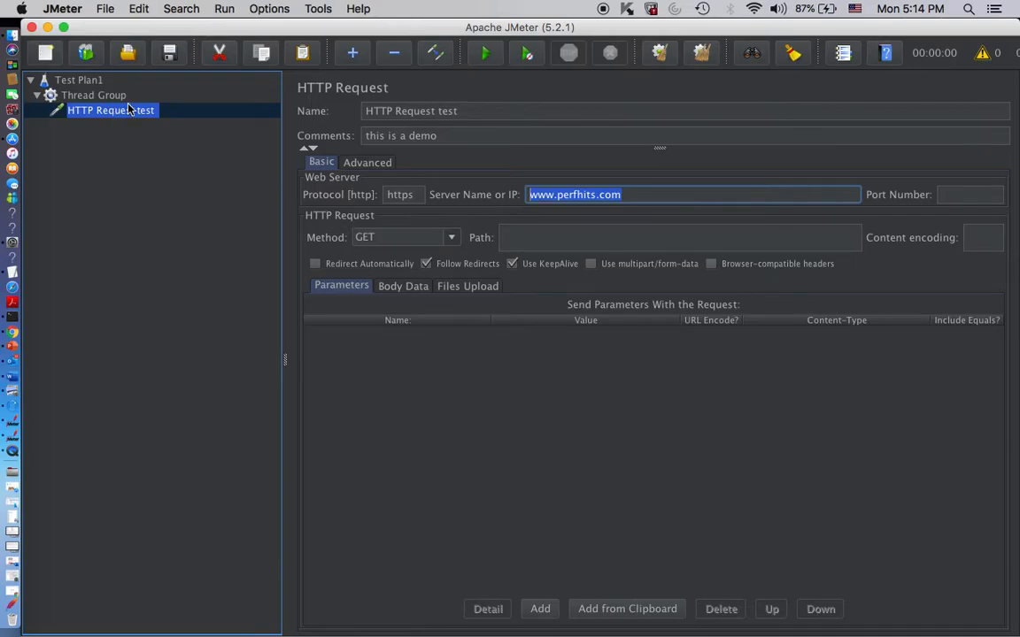
pyautogui.click(84, 95)
pyautogui.rightClick(88, 97)
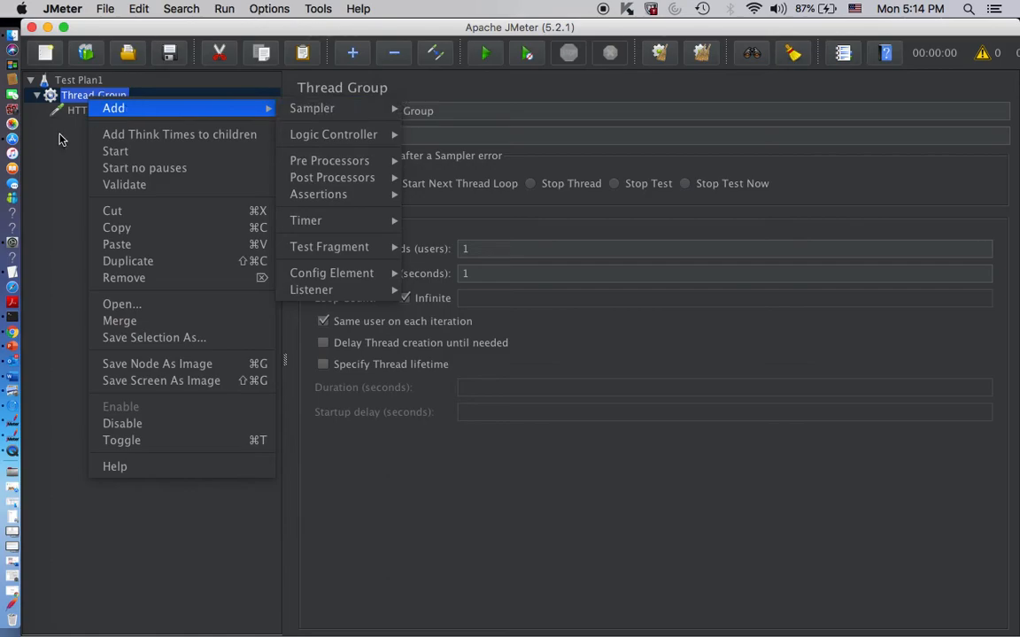
pyautogui.click(60, 133)
pyautogui.click(86, 107)
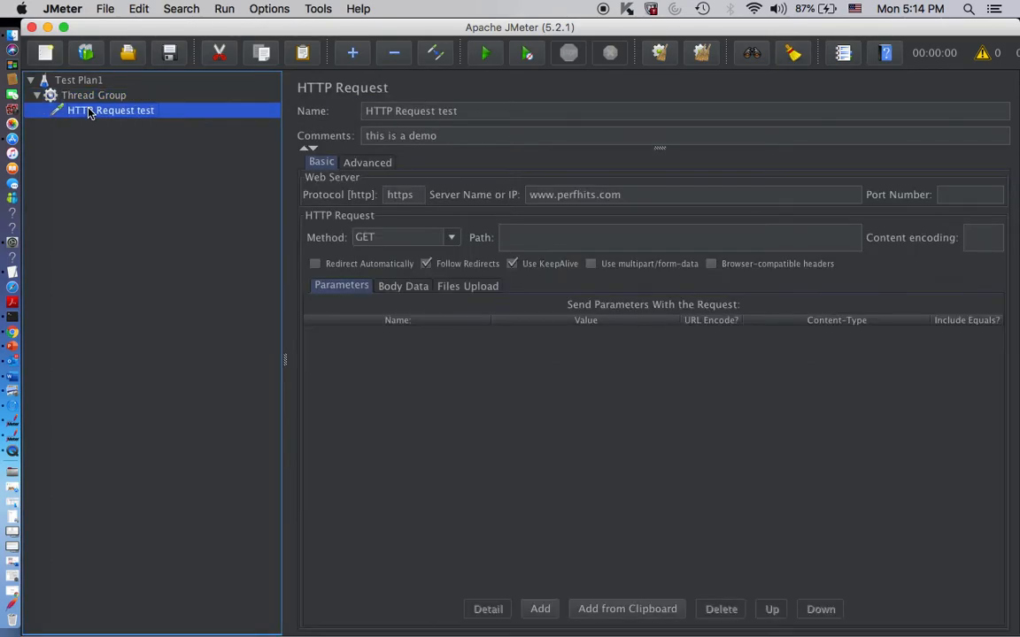
pyautogui.click(82, 97)
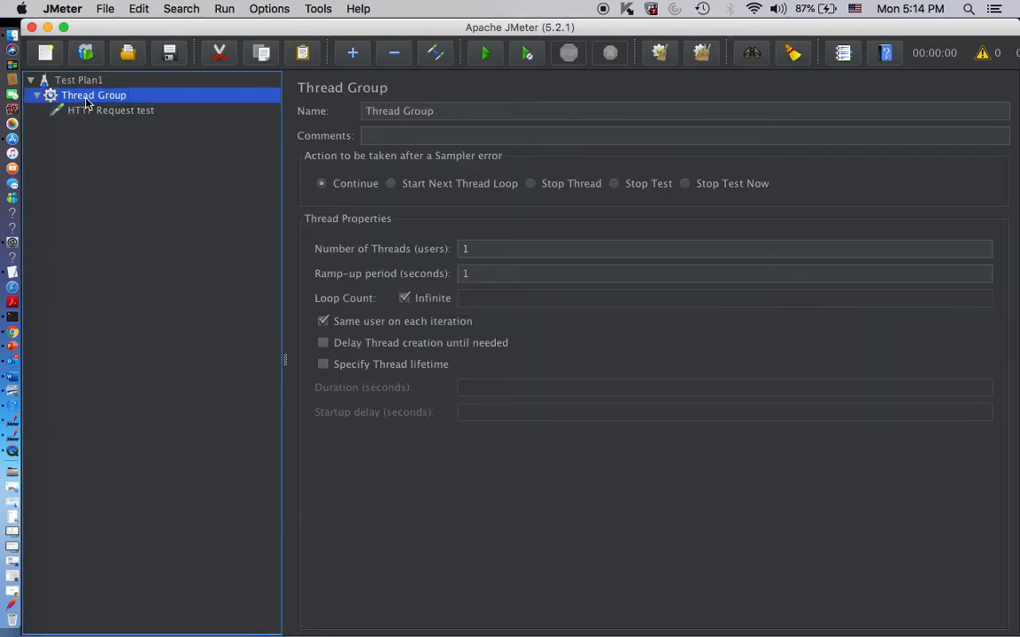
pyautogui.rightClick(87, 104)
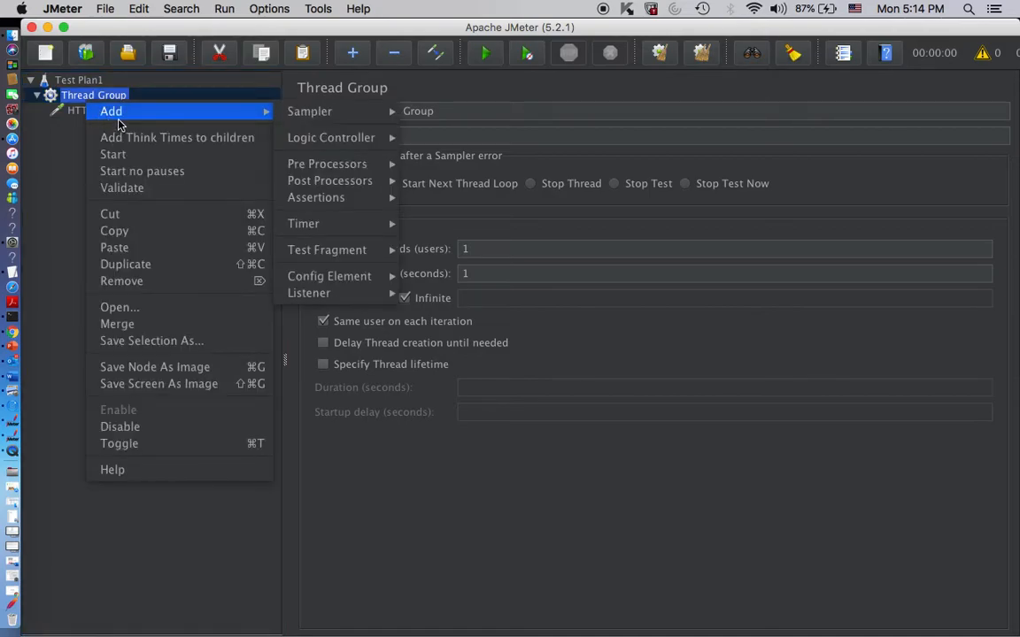
pyautogui.moveTo(205, 113)
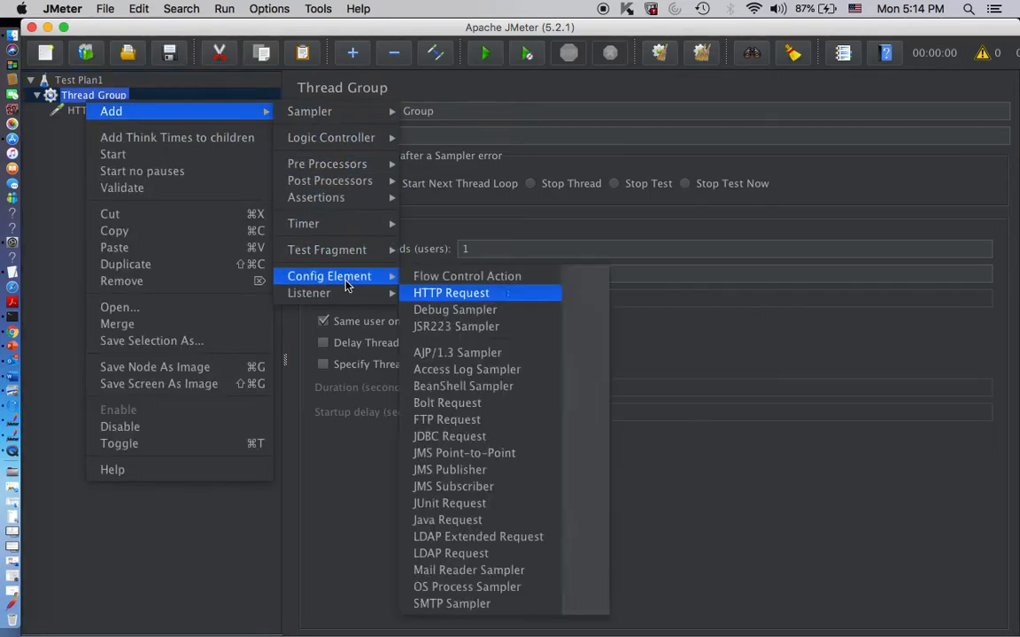
pyautogui.moveTo(352, 295)
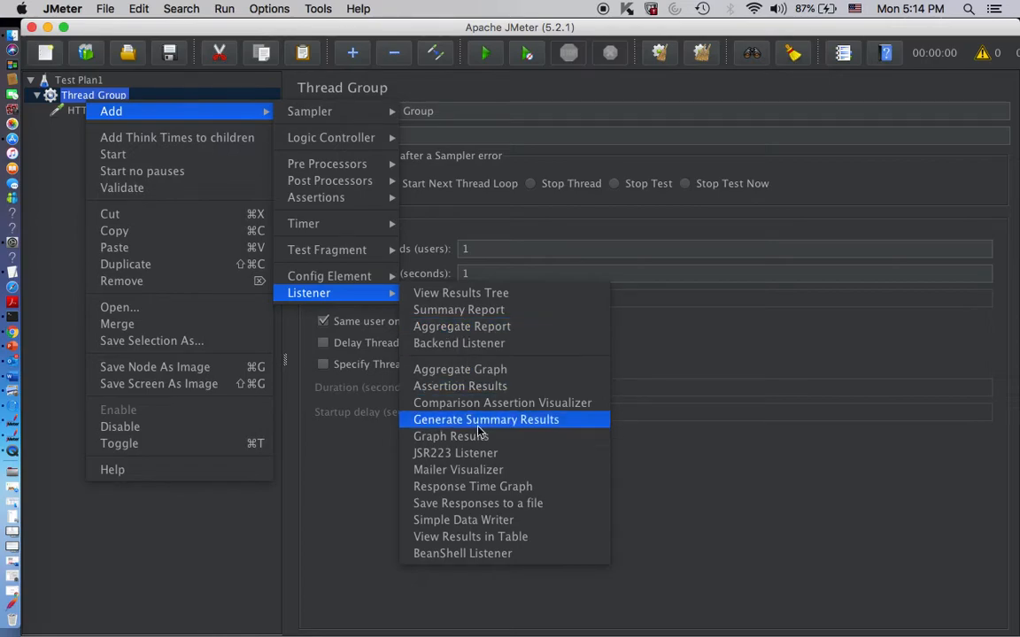
pyautogui.click(508, 511)
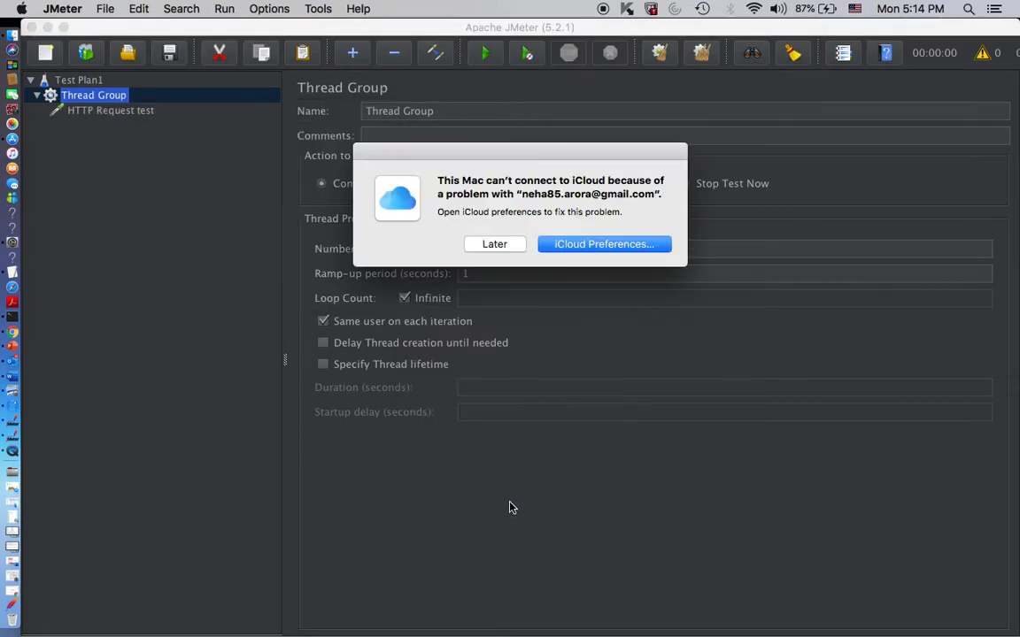
pyautogui.click(478, 247)
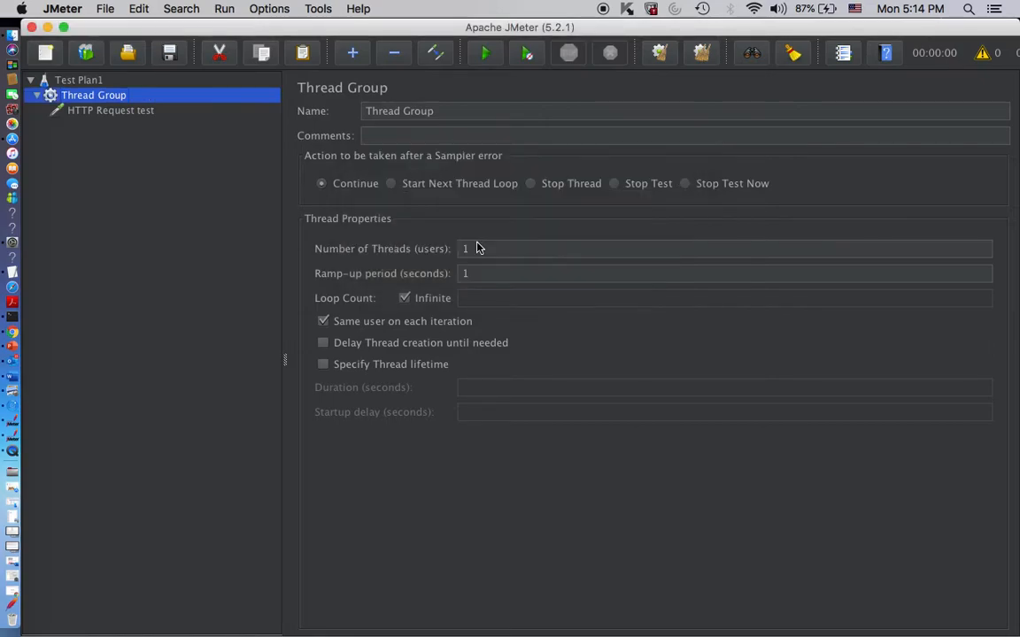
# - Look through the listener types that can be added to the HTTP Request test sampler
pyautogui.click(112, 113)
pyautogui.rightClick(111, 114)
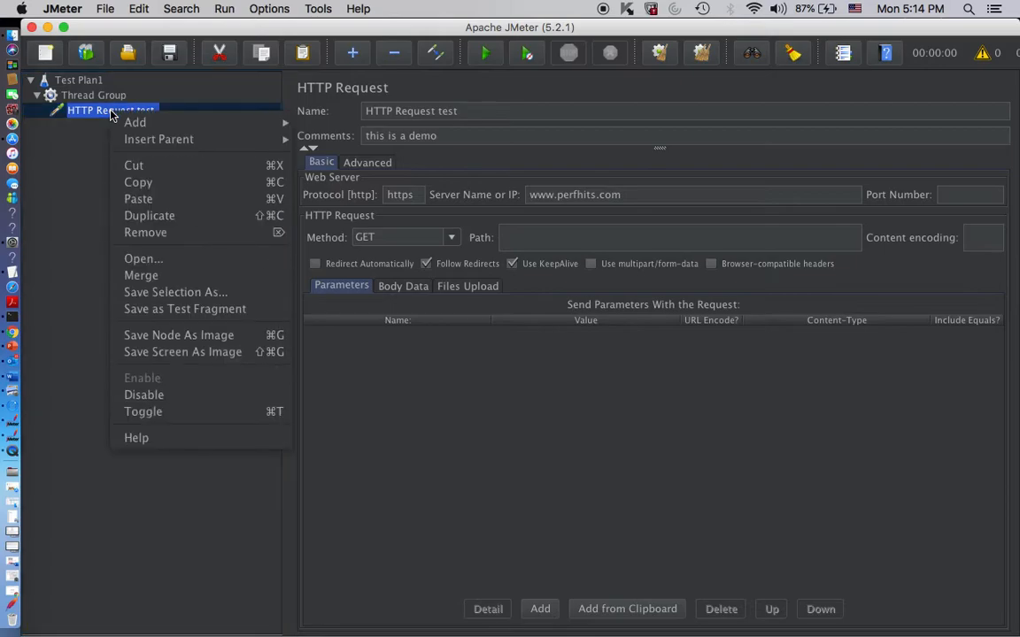
pyautogui.moveTo(135, 122)
pyautogui.moveTo(335, 124)
pyautogui.moveTo(340, 237)
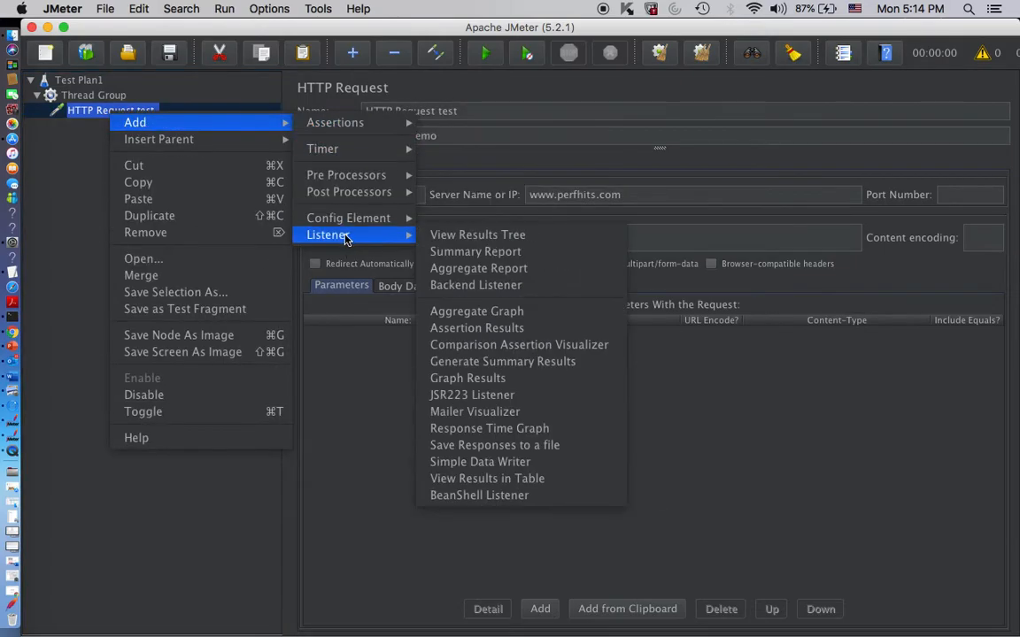
pyautogui.click(86, 97)
pyautogui.click(87, 97)
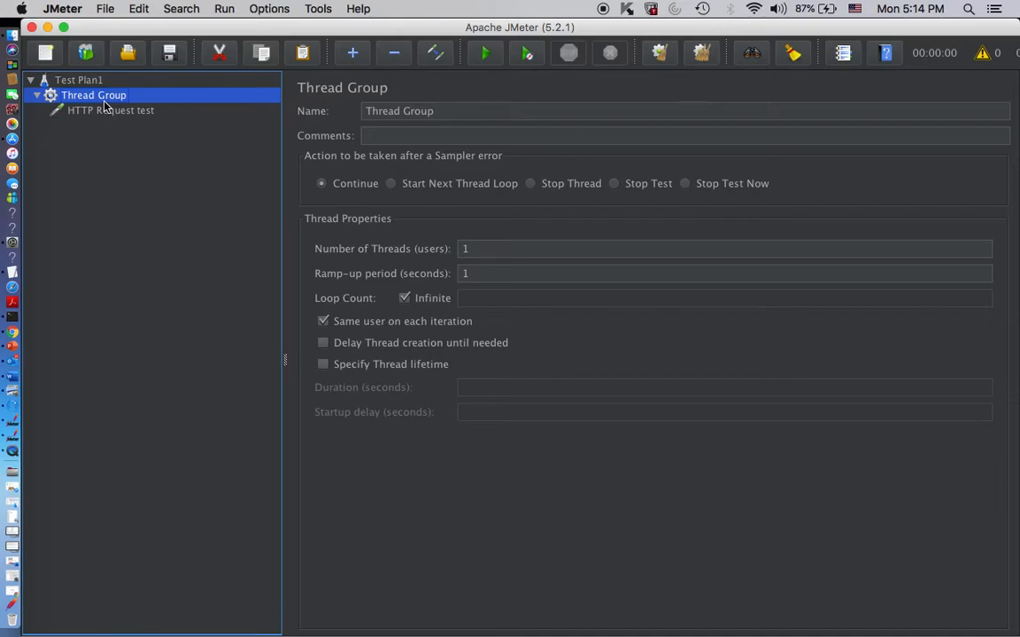
pyautogui.click(104, 106)
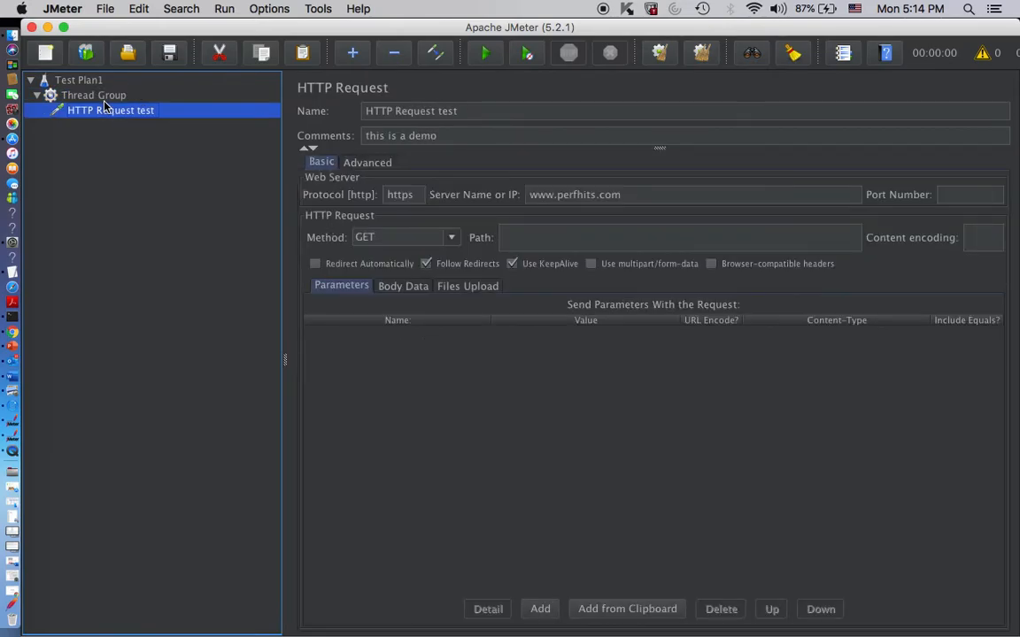
# - Add a View Results Tree listener to the thread group
pyautogui.click(94, 96)
pyautogui.rightClick(93, 96)
pyautogui.moveTo(137, 110)
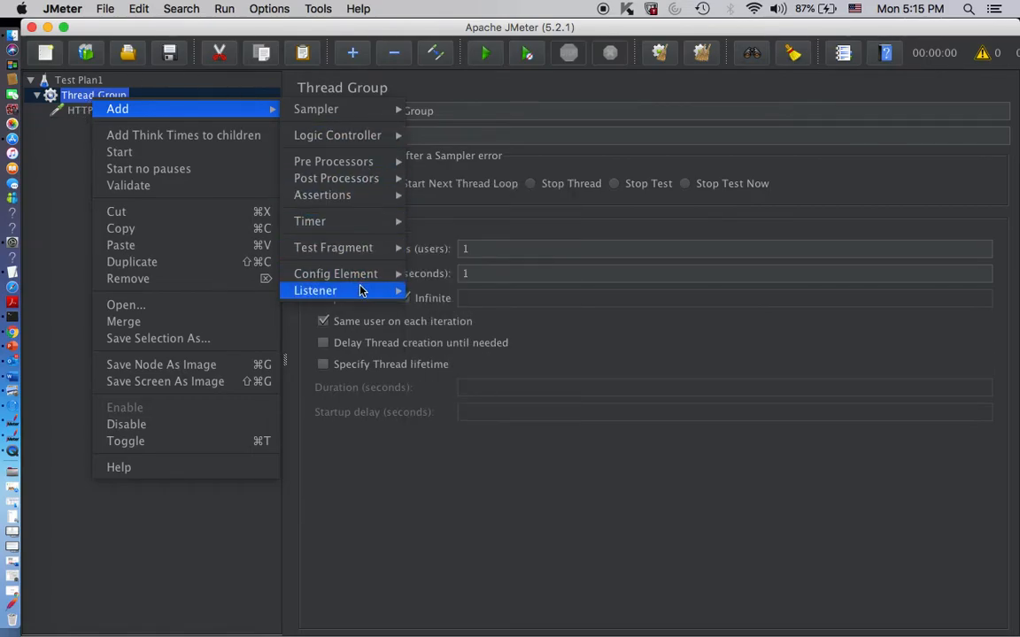
pyautogui.moveTo(363, 292)
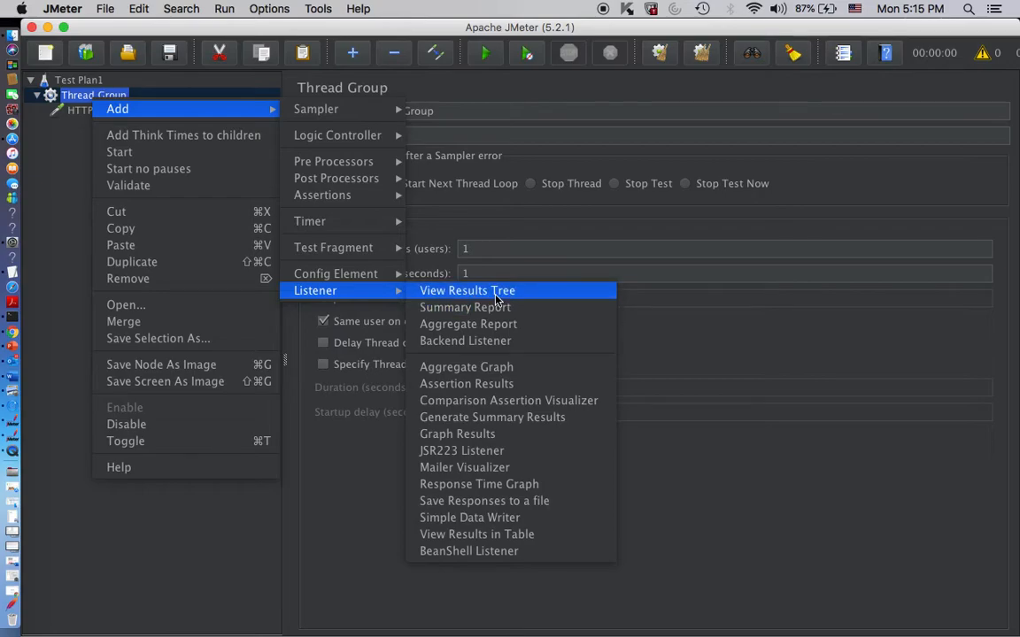
pyautogui.click(496, 292)
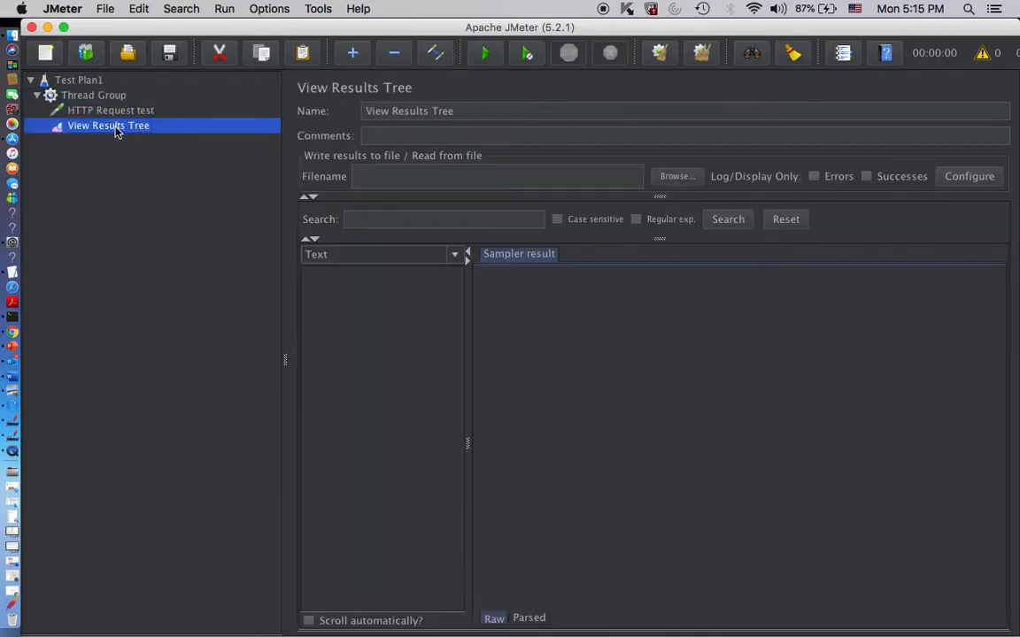
# - Add a View Results in Table listener to the thread group
pyautogui.click(104, 98)
pyautogui.rightClick(103, 102)
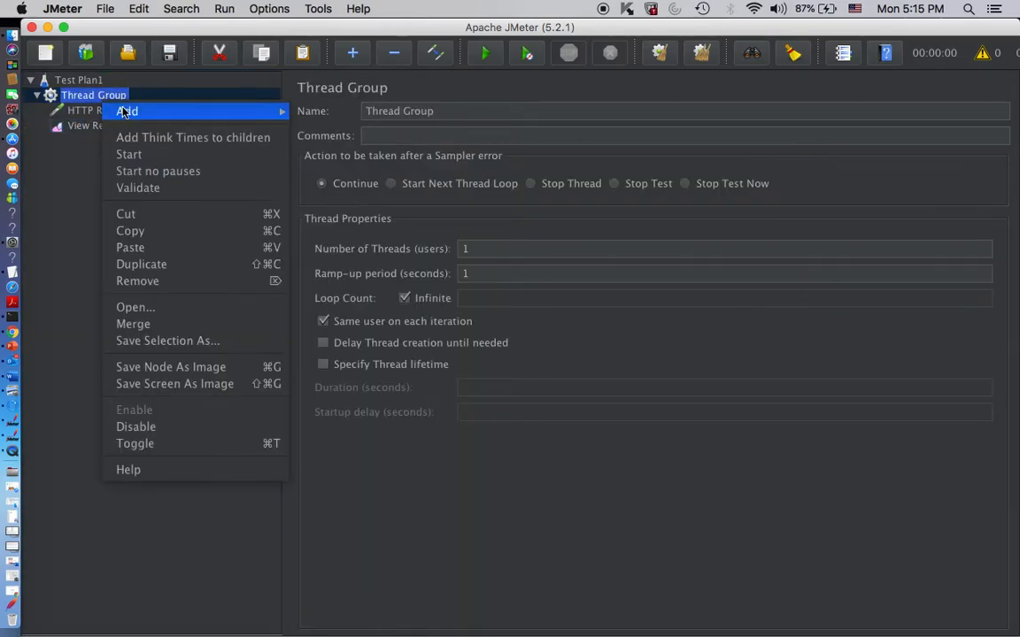
pyautogui.moveTo(200, 111)
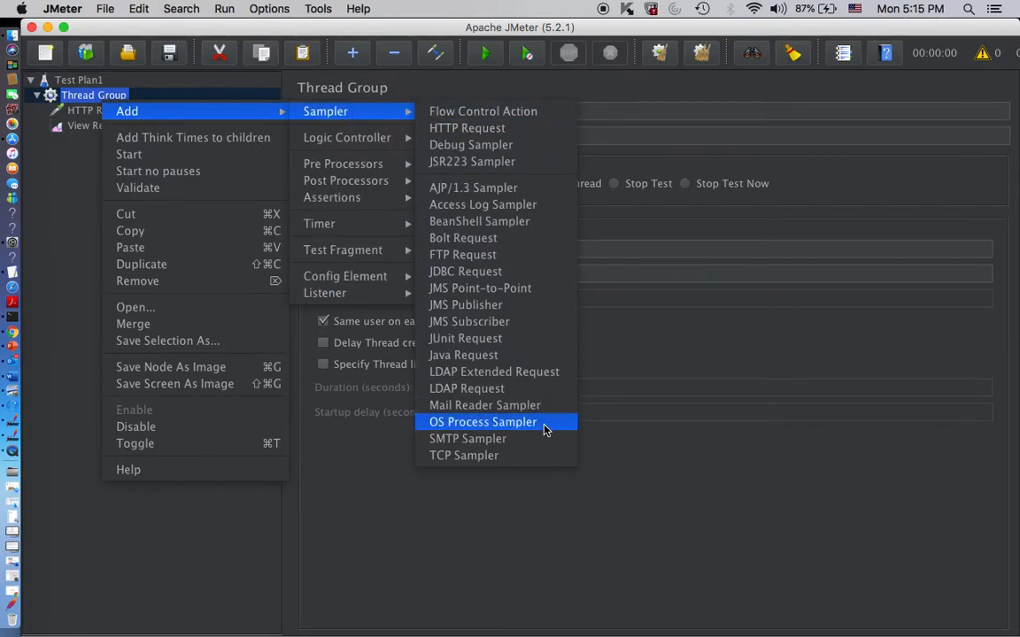
pyautogui.moveTo(335, 295)
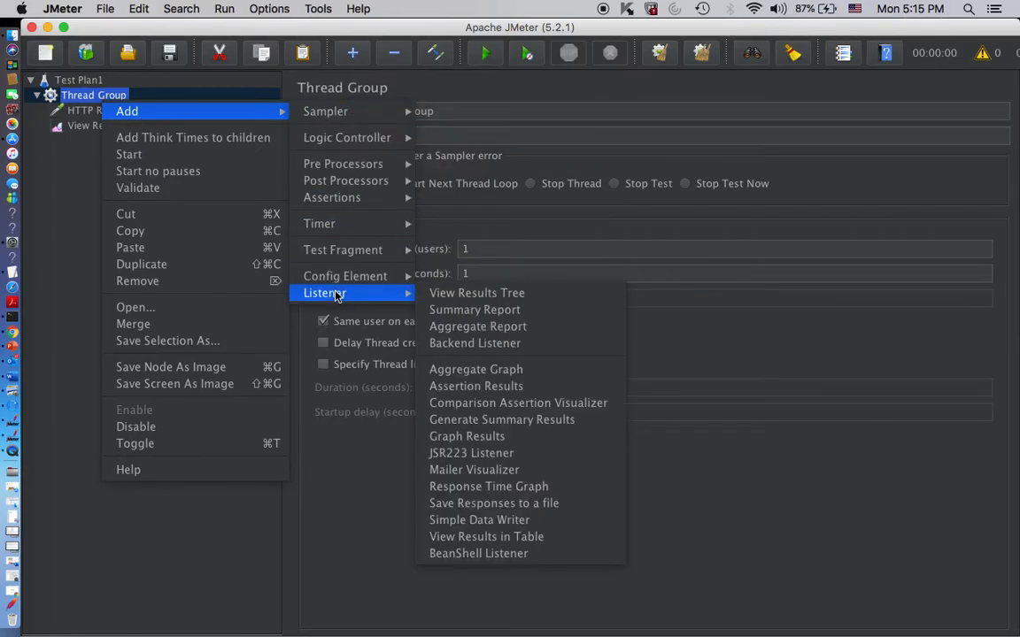
pyautogui.click(530, 536)
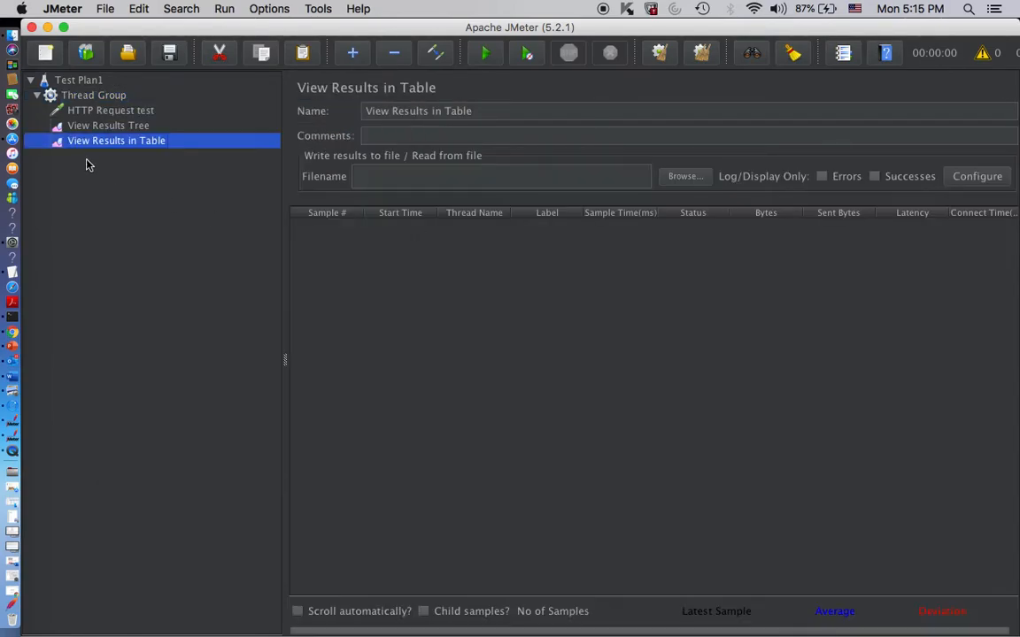
# - Review the settings of the HTTP request, the thread group and both results listeners
pyautogui.click(93, 114)
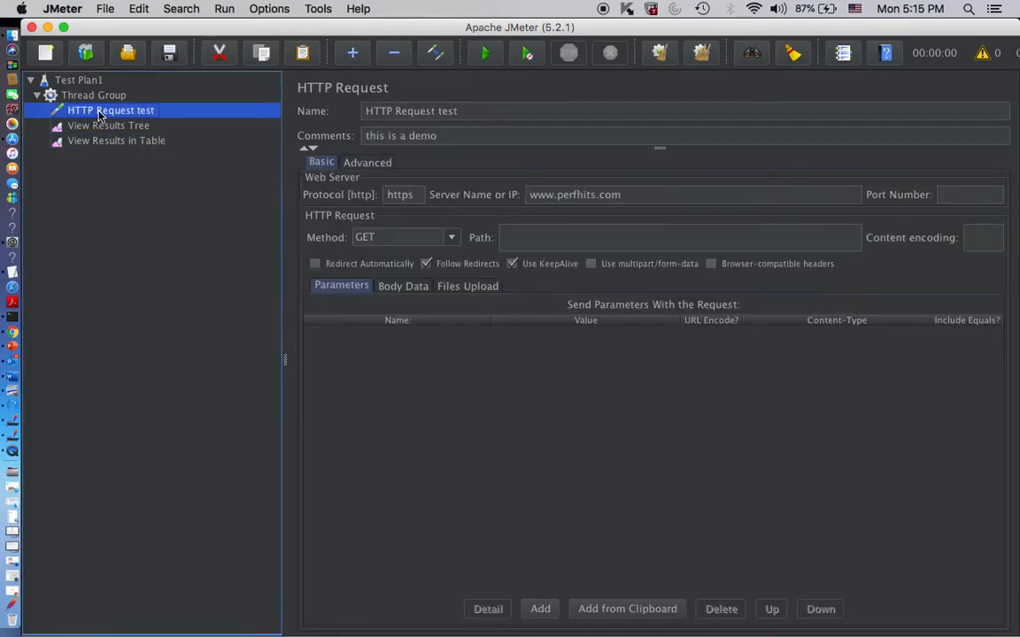
pyautogui.click(91, 95)
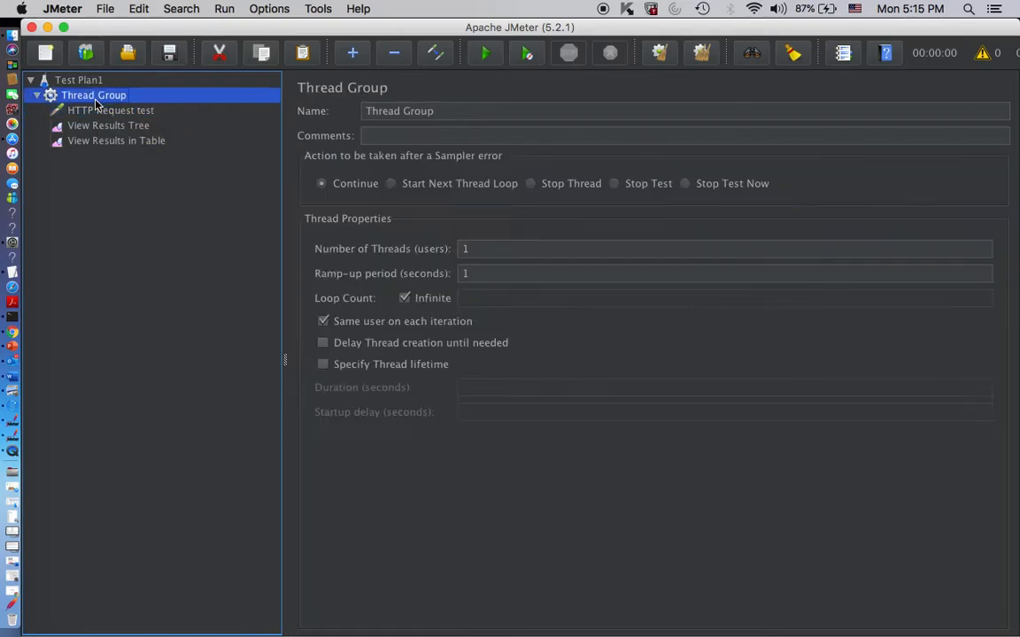
pyautogui.click(104, 112)
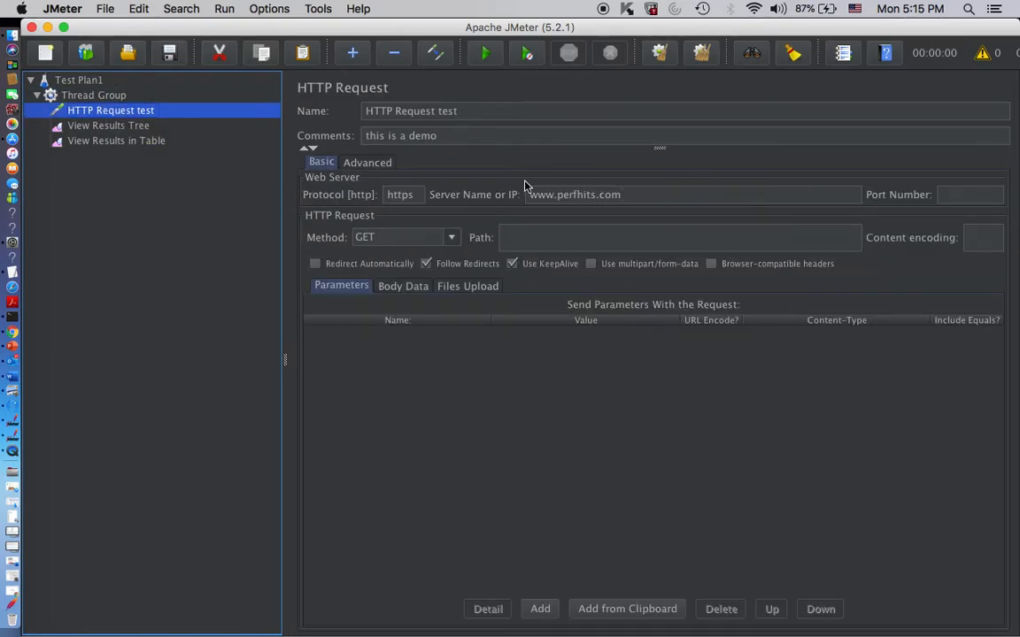
pyautogui.click(134, 132)
pyautogui.click(135, 141)
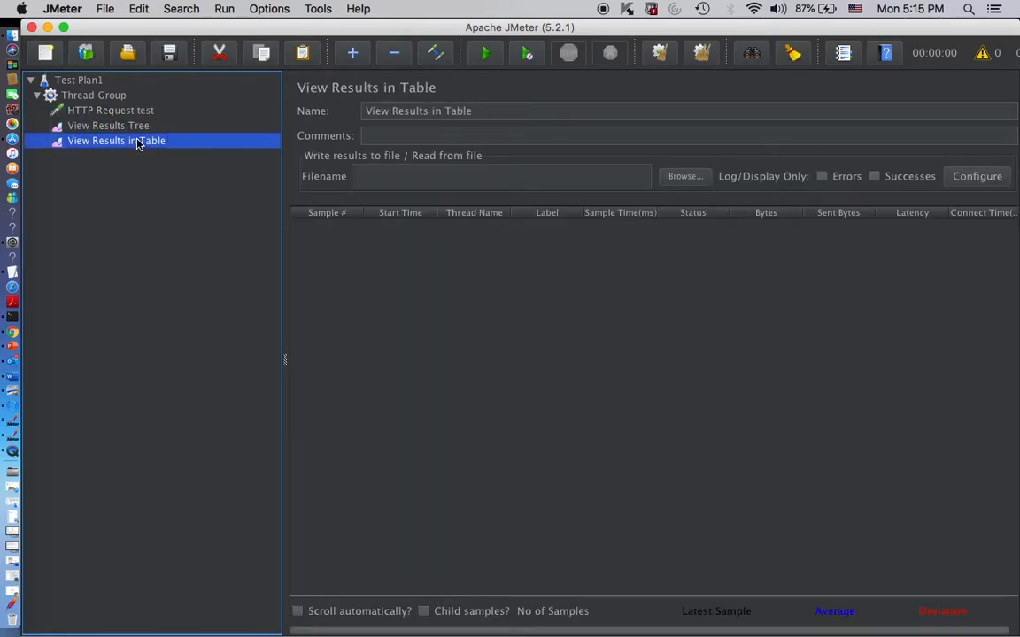
pyautogui.click(125, 125)
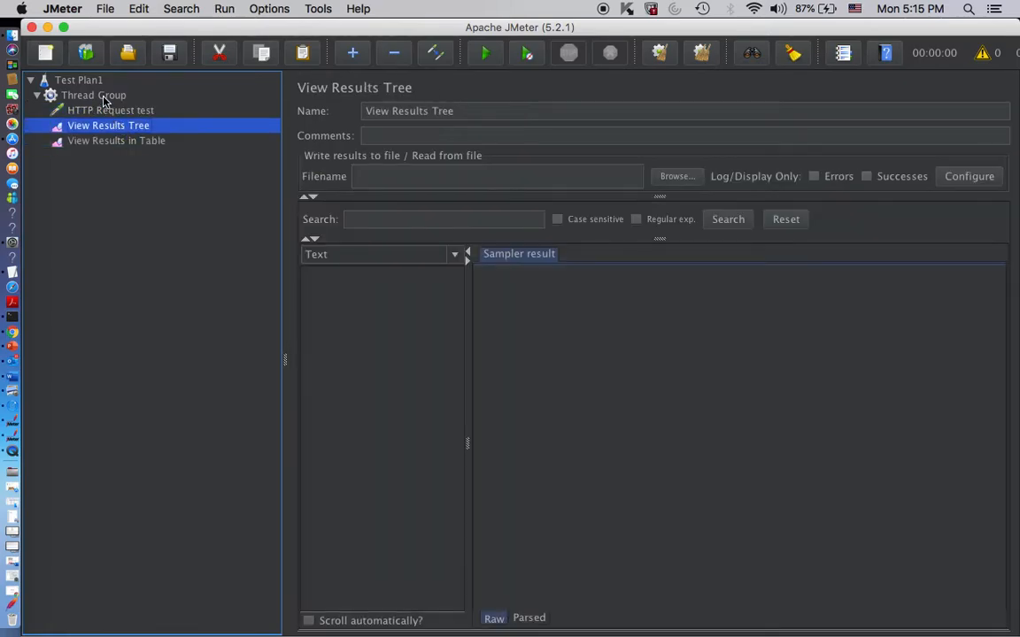
# - Start running the test plan, declining to save it first
pyautogui.click(95, 94)
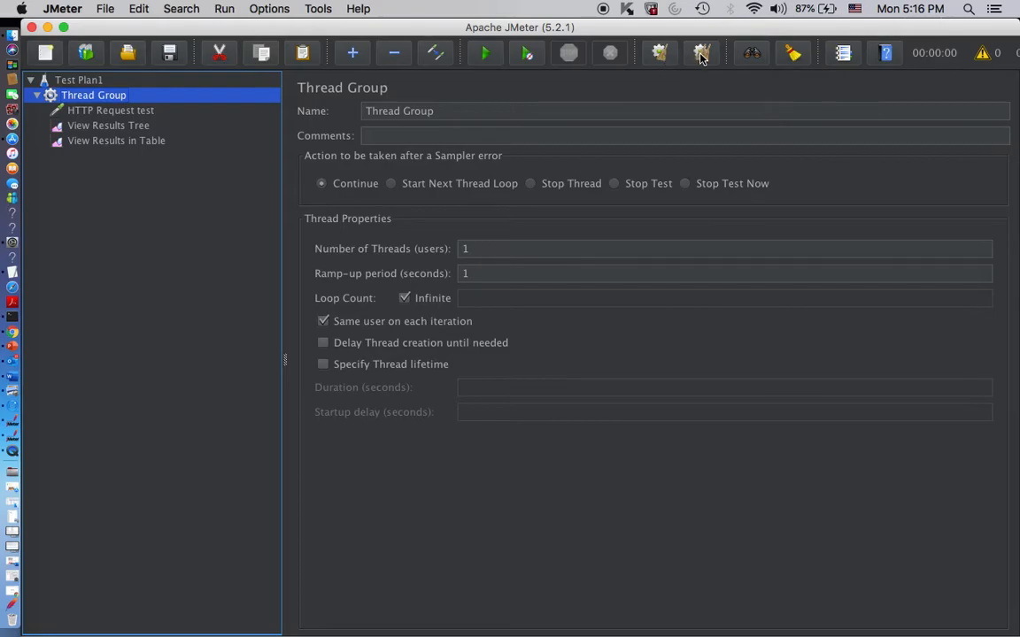
pyautogui.click(485, 55)
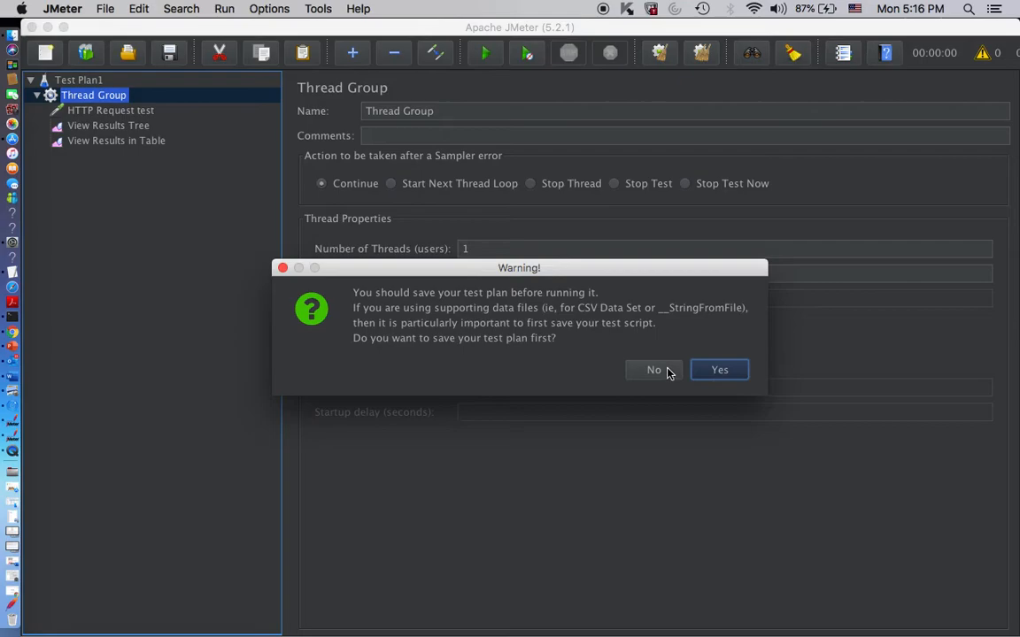
pyautogui.click(667, 372)
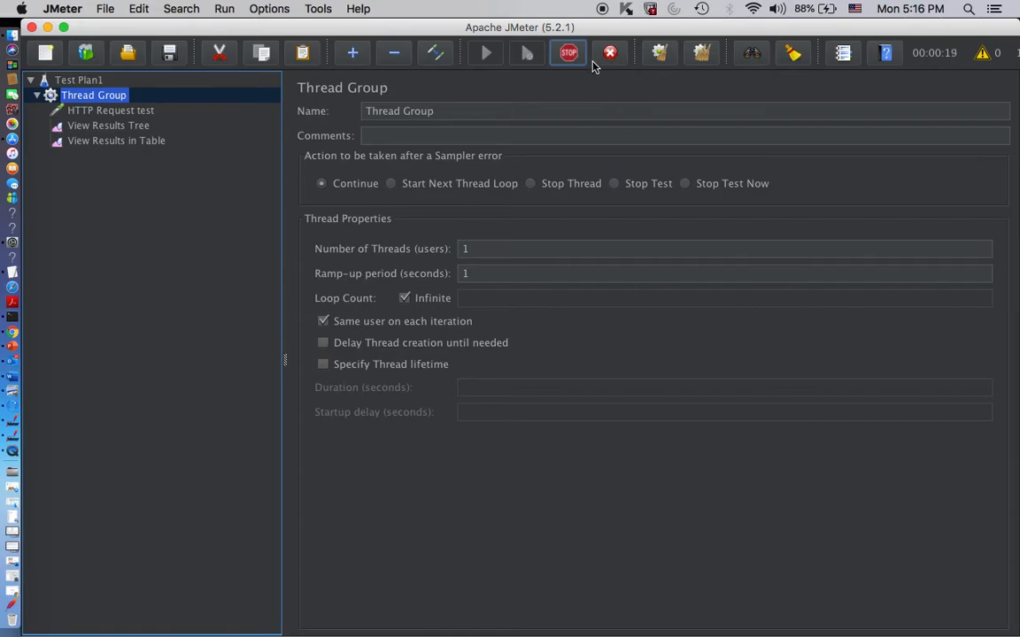
# - Examine the first sample in the View Results Tree, expanding it to its first sub-request's sampler result
pyautogui.click(115, 130)
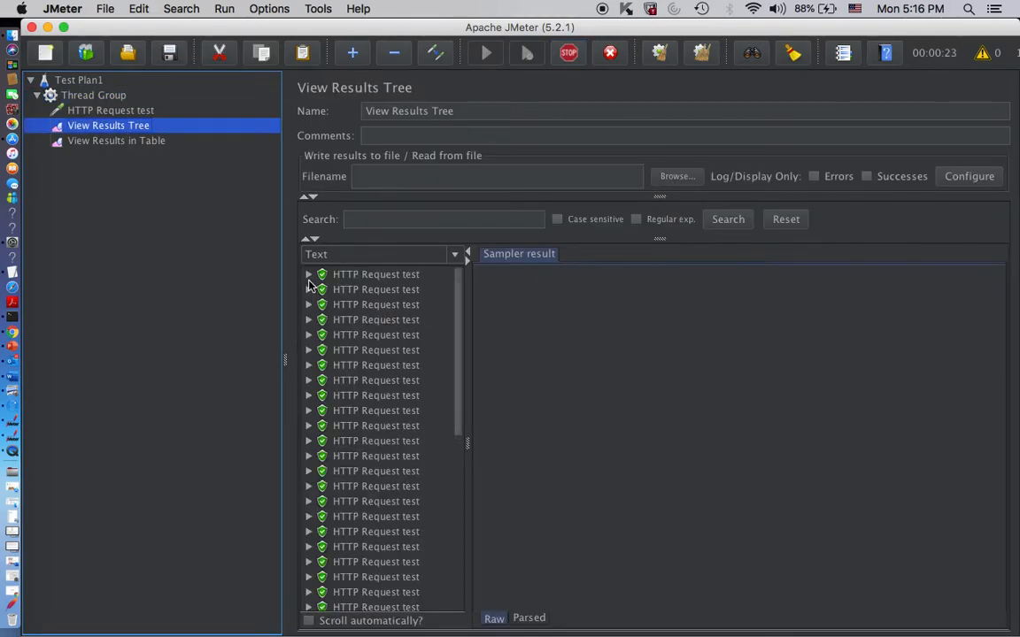
pyautogui.click(79, 94)
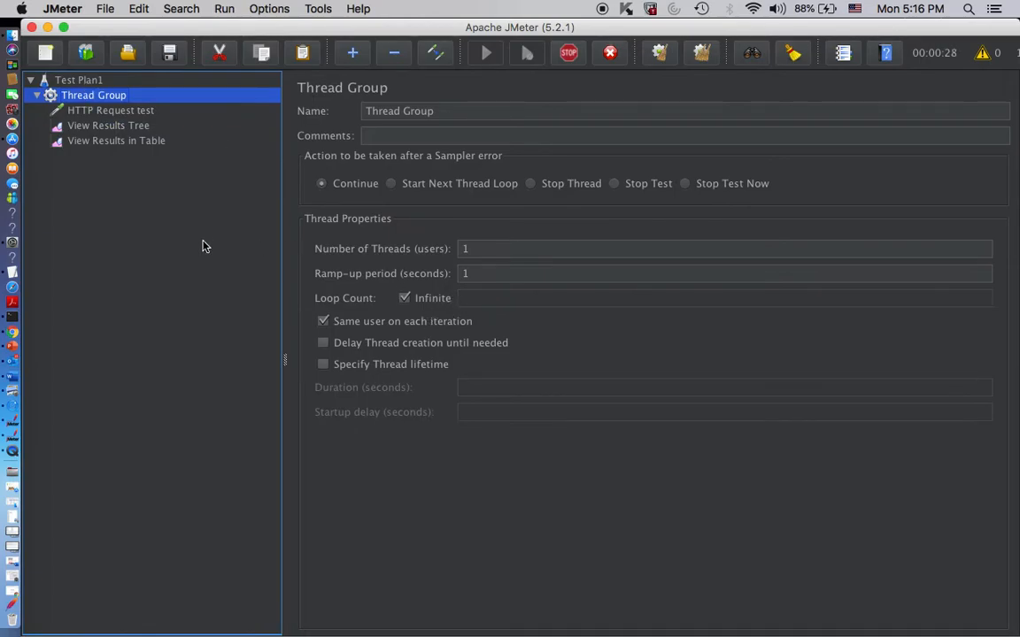
pyautogui.click(93, 126)
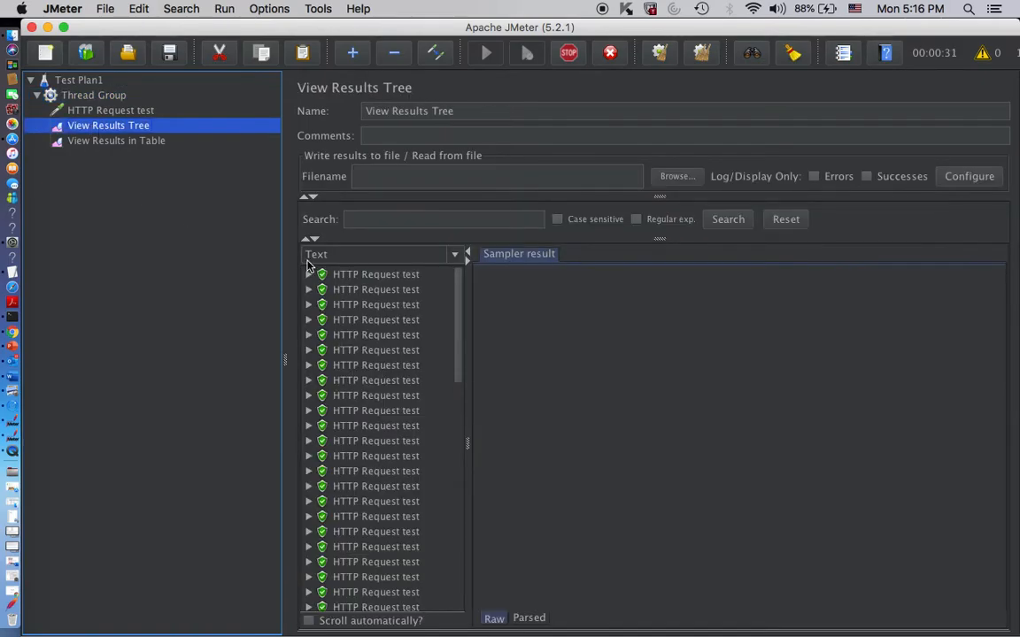
pyautogui.click(308, 275)
pyautogui.click(332, 289)
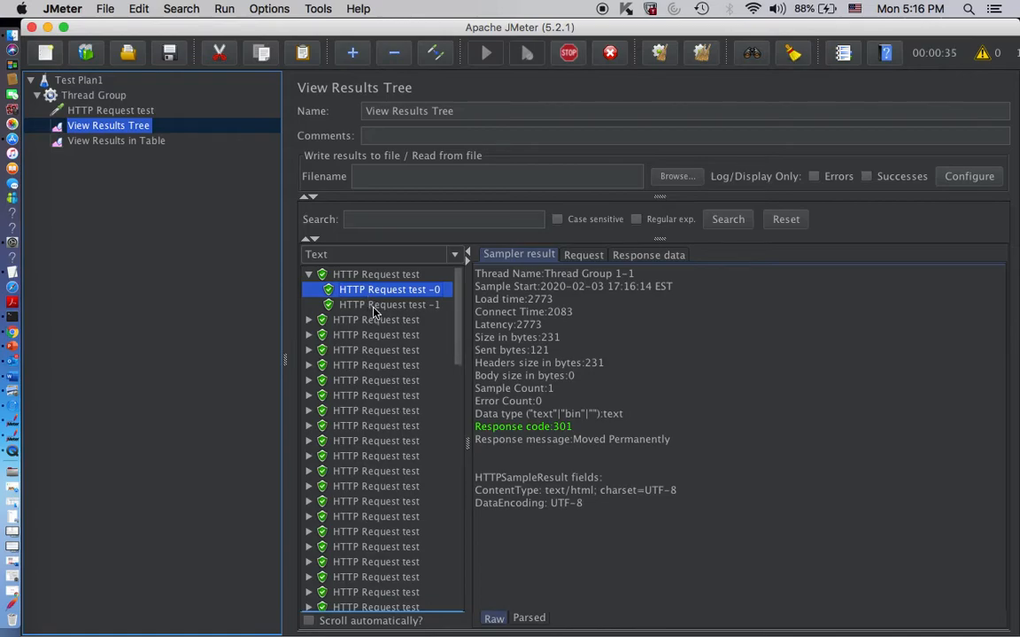
# - Examine the first sample's second sub-request, reading its request body and its response body
pyautogui.click(374, 306)
pyautogui.click(597, 256)
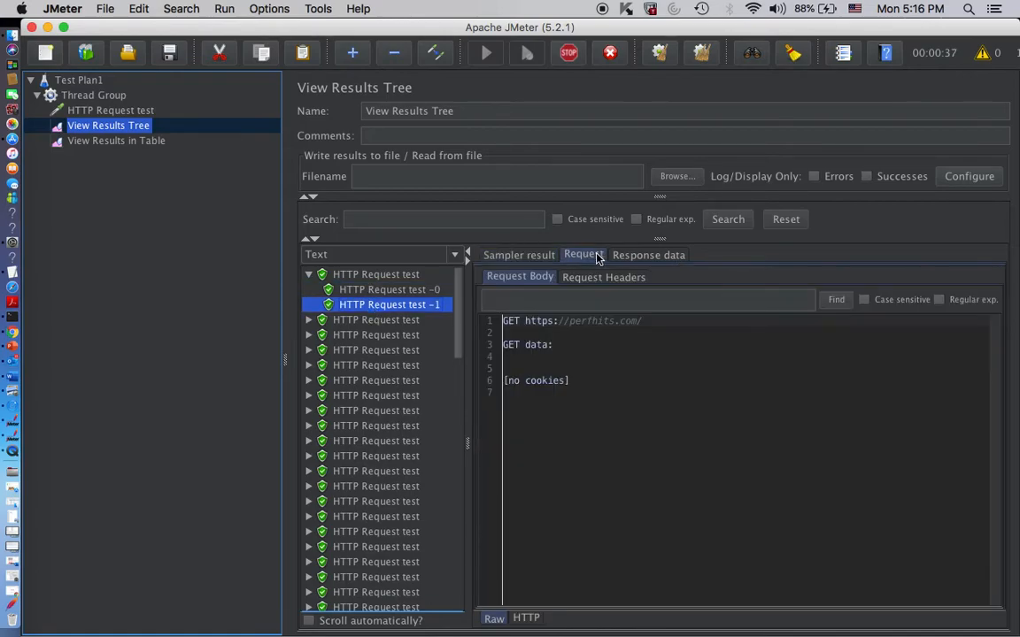
pyautogui.click(646, 255)
pyautogui.scroll(-5, 769, 447)
pyautogui.scroll(-10, 769, 447)
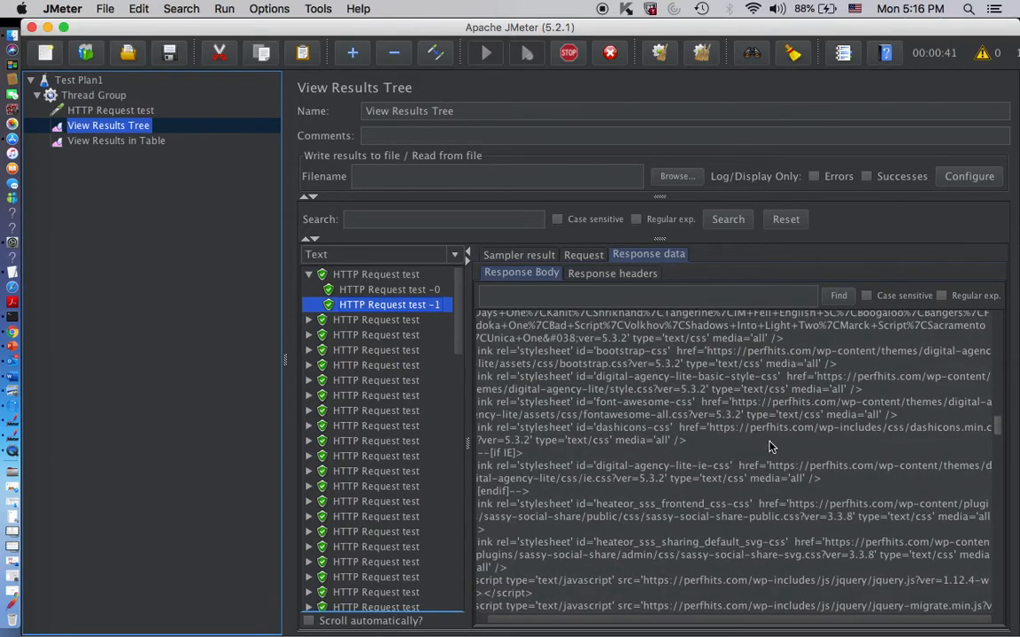
pyautogui.scroll(-15, 769, 447)
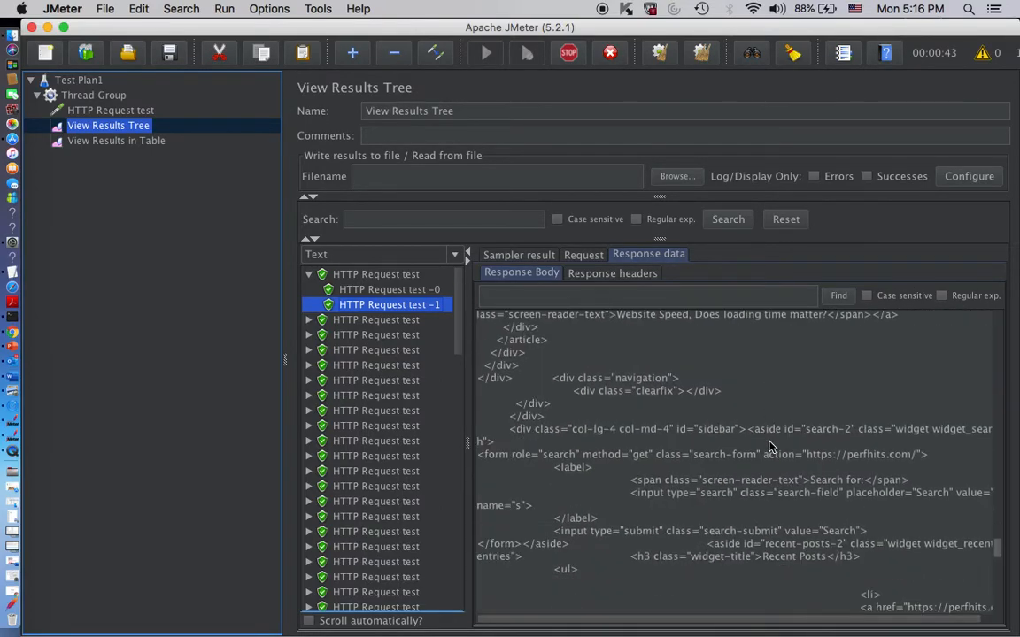
# - Shut down the running test and show its samples in the View Results in Table listener
pyautogui.click(607, 57)
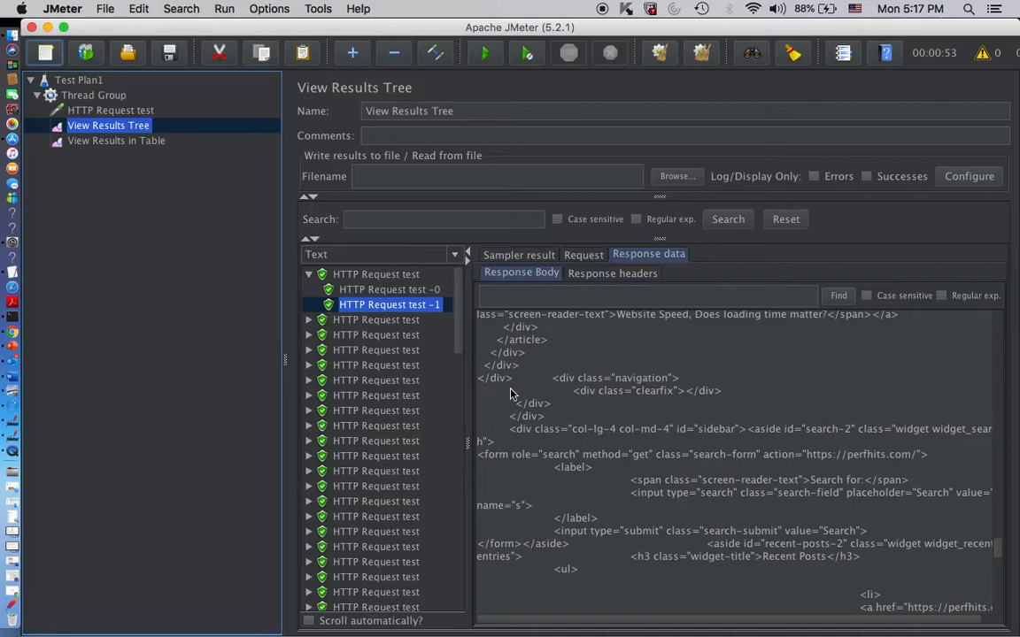
pyautogui.scroll(-15, 529, 331)
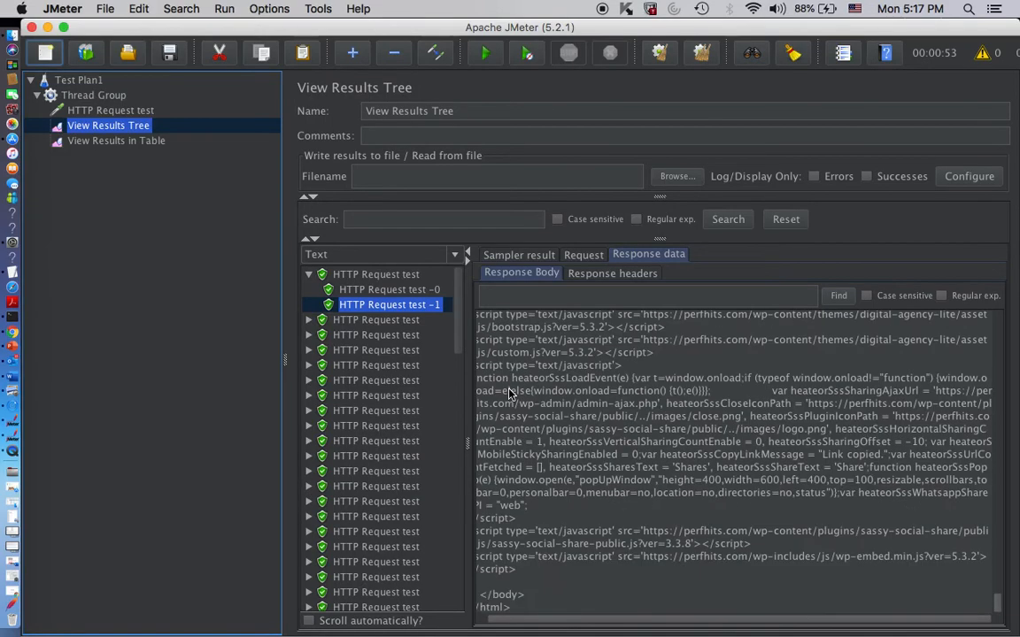
pyautogui.click(110, 143)
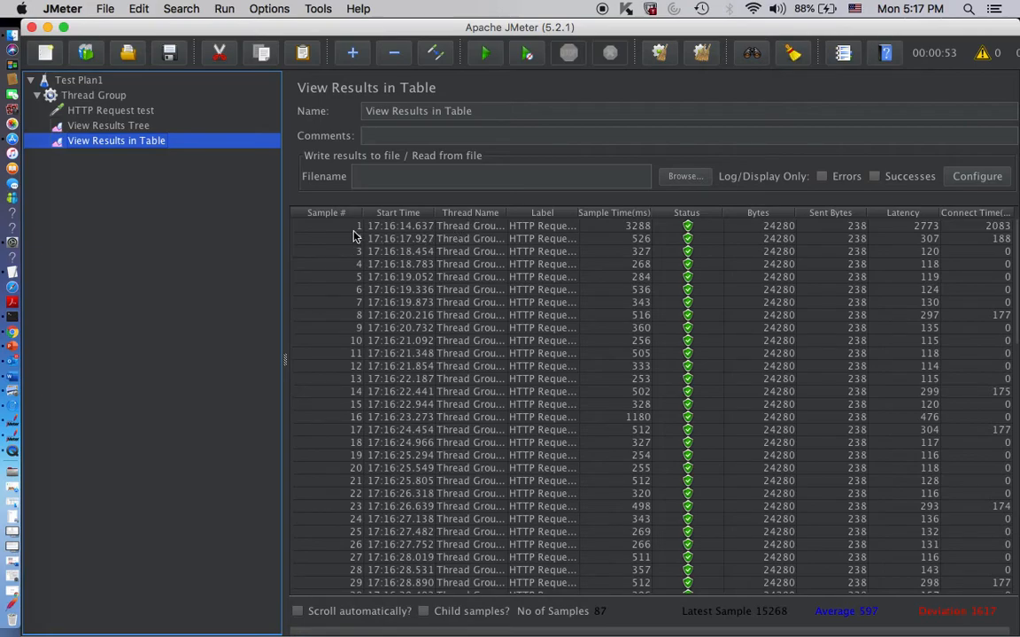
# - Widen the Thread Name column in the results table to read full thread names, and review the Thread Group settings
pyautogui.scroll(-15, 380, 356)
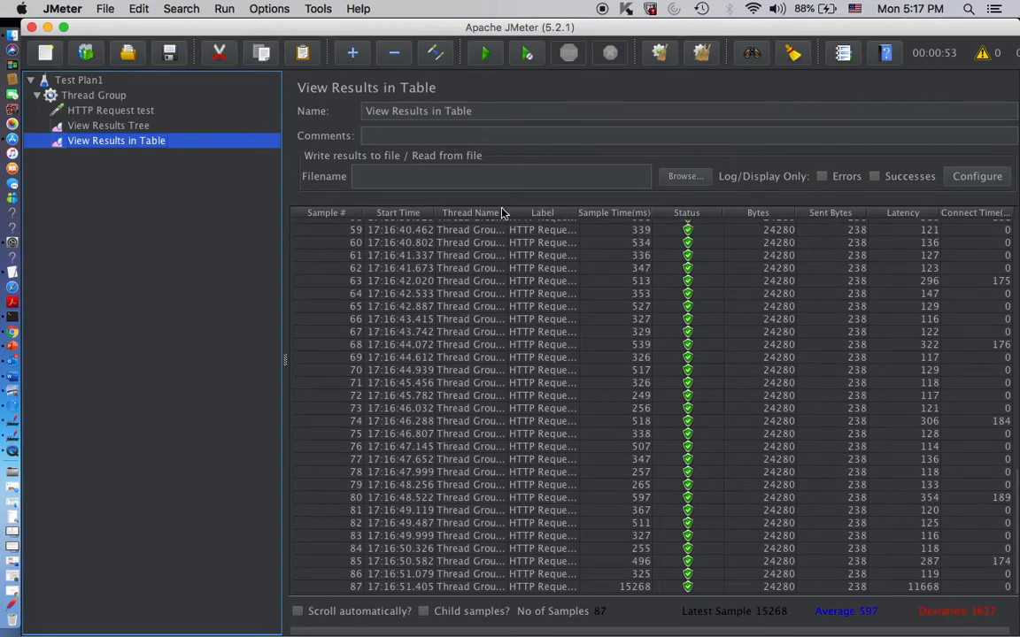
pyautogui.moveTo(508, 213); pyautogui.dragTo(599, 212)
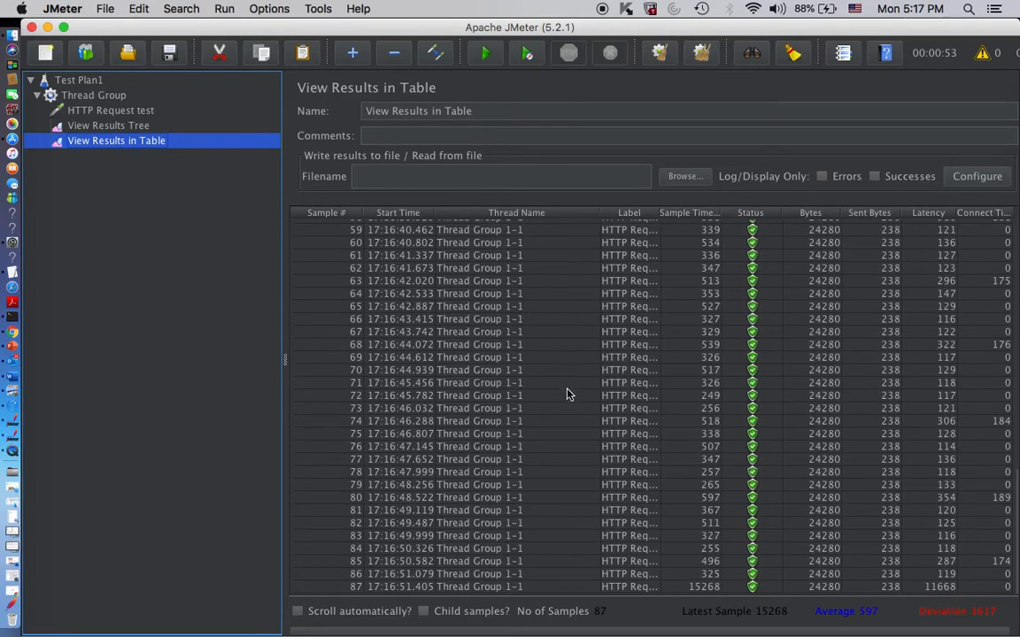
pyautogui.click(482, 306)
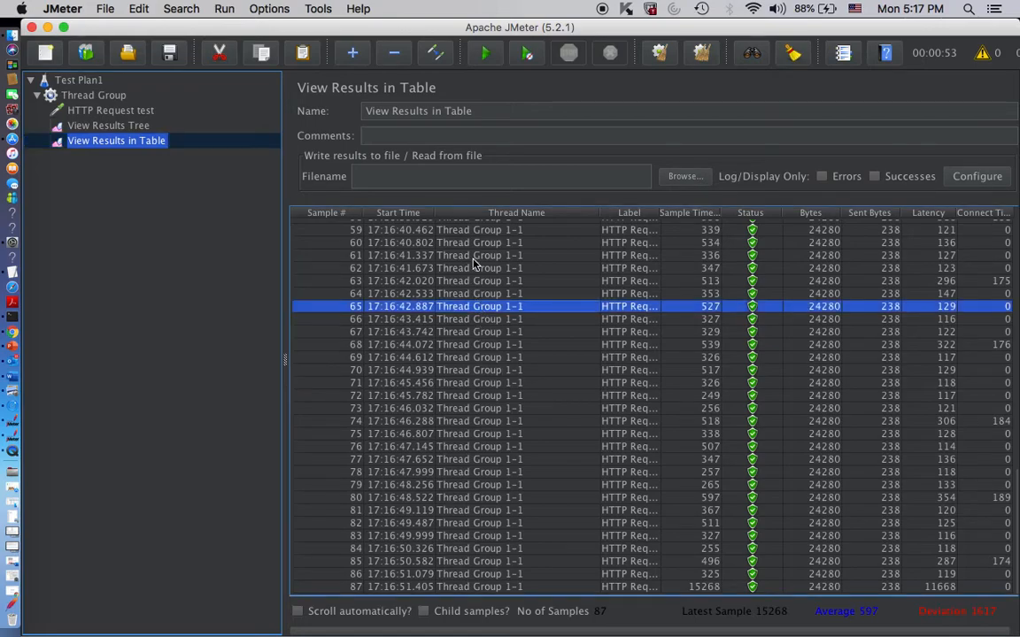
pyautogui.click(96, 99)
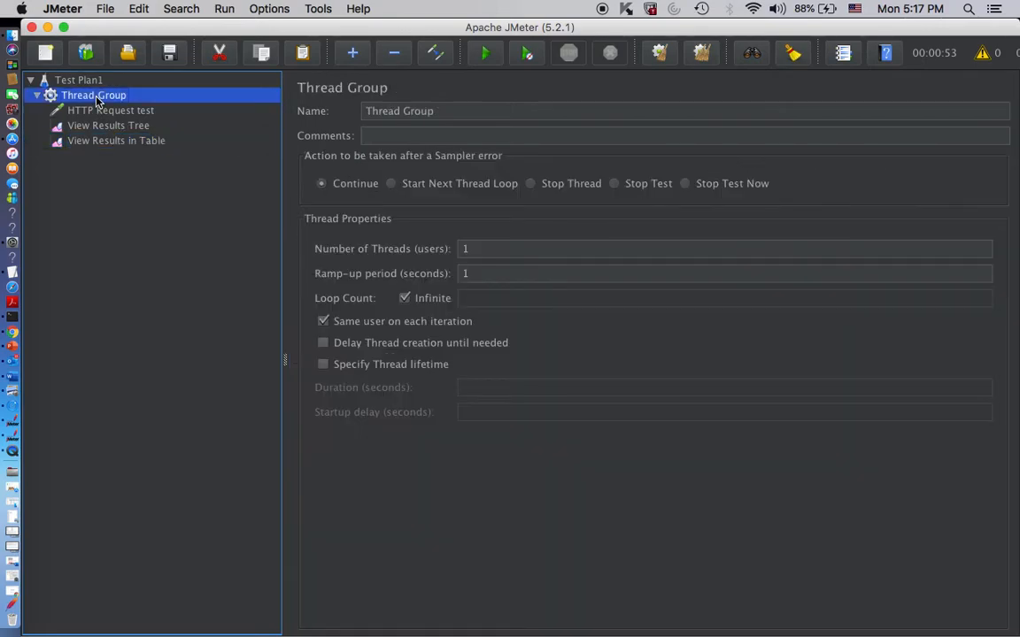
pyautogui.click(118, 142)
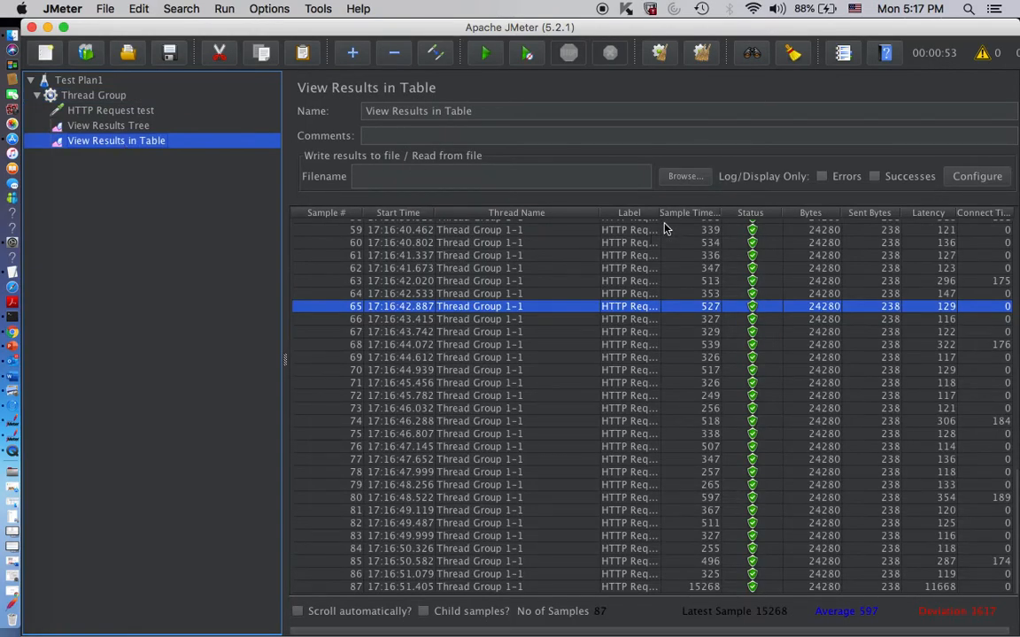
# - Narrow the Label and Sent Bytes columns, widen the Sample Time(ms) column, and inspect the connect time of sample 63
pyautogui.moveTo(659, 217); pyautogui.dragTo(603, 240)
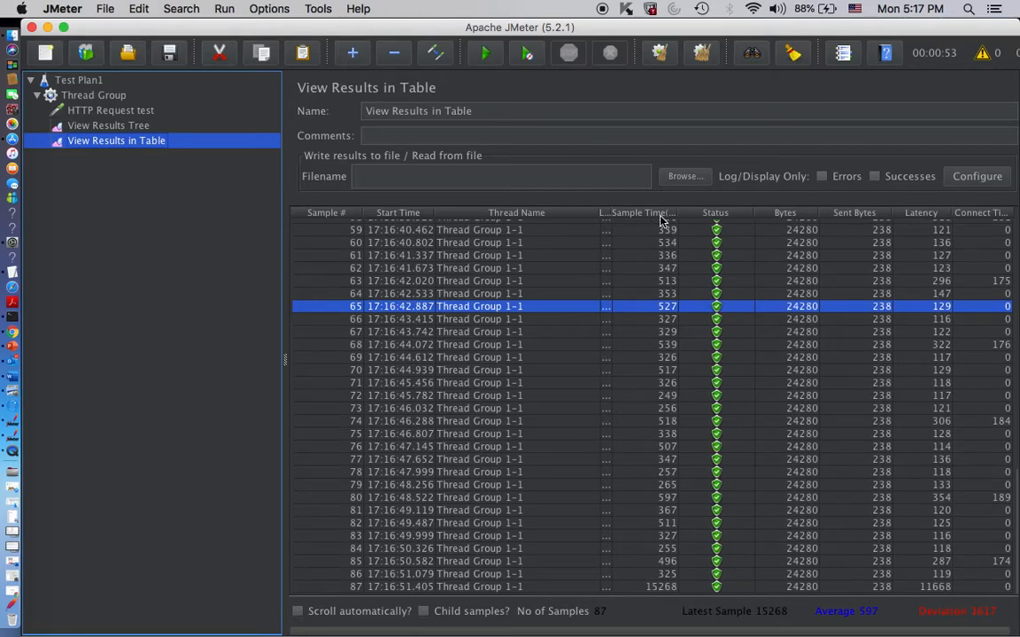
pyautogui.moveTo(680, 219); pyautogui.dragTo(741, 219)
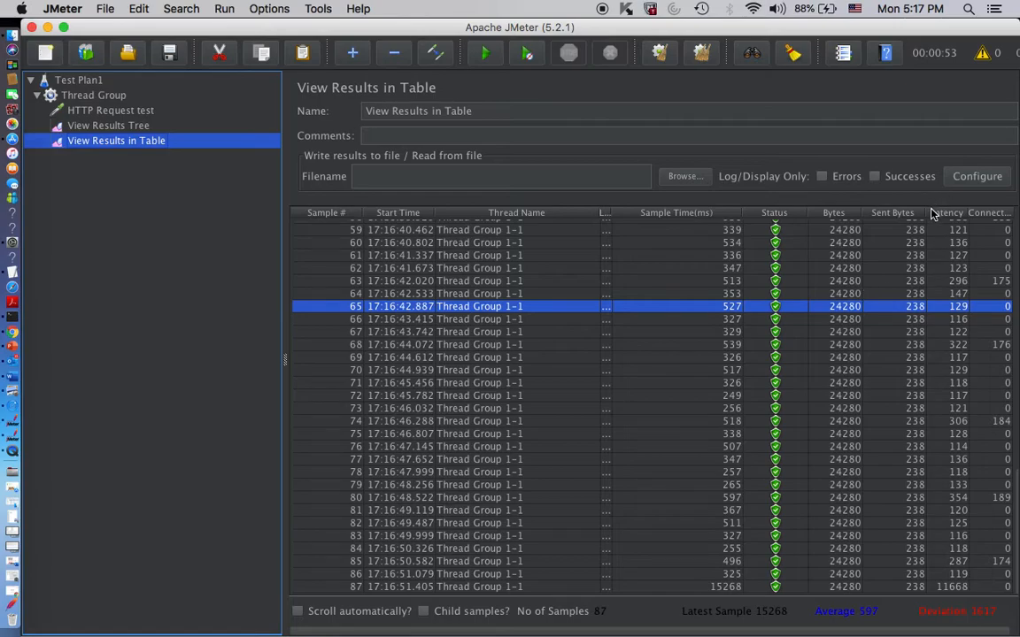
pyautogui.moveTo(926, 213); pyautogui.dragTo(775, 224)
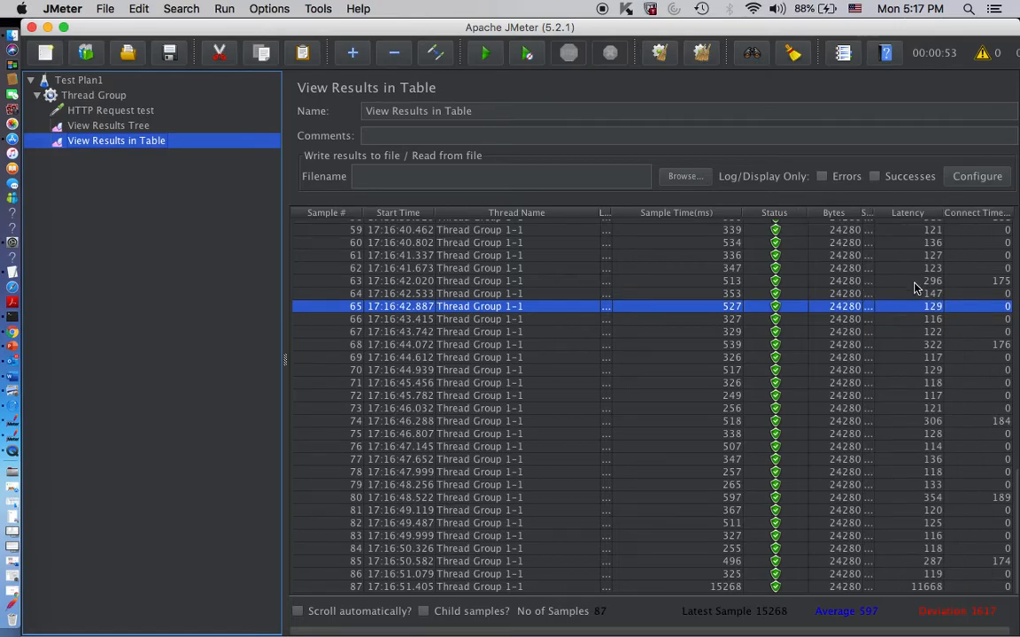
pyautogui.click(992, 281)
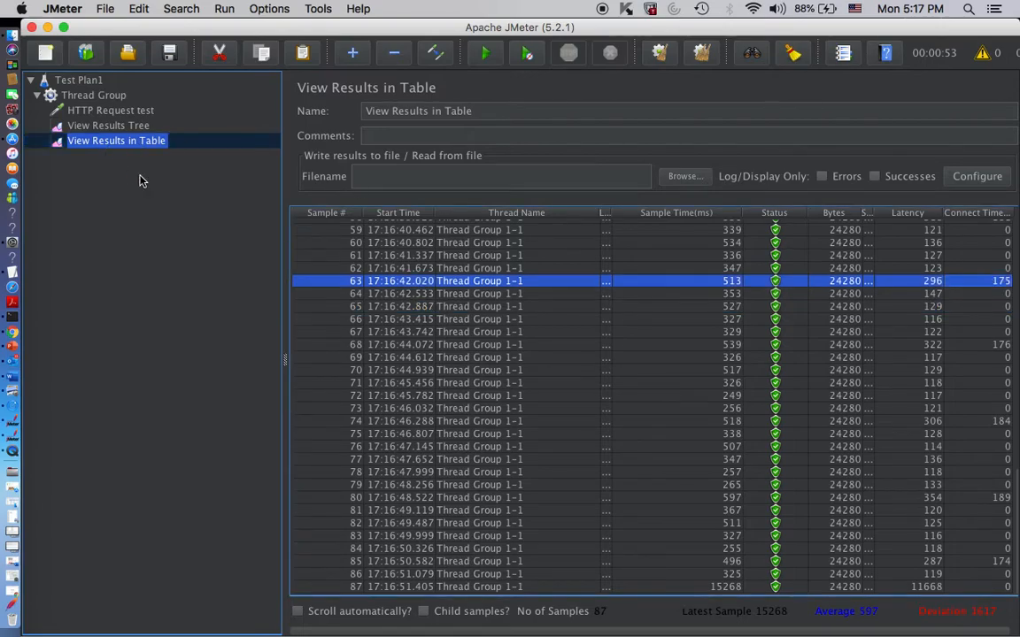
# - Examine the second sample in the View Results Tree: its response headers, request body, and parsed sampler result
pyautogui.click(77, 125)
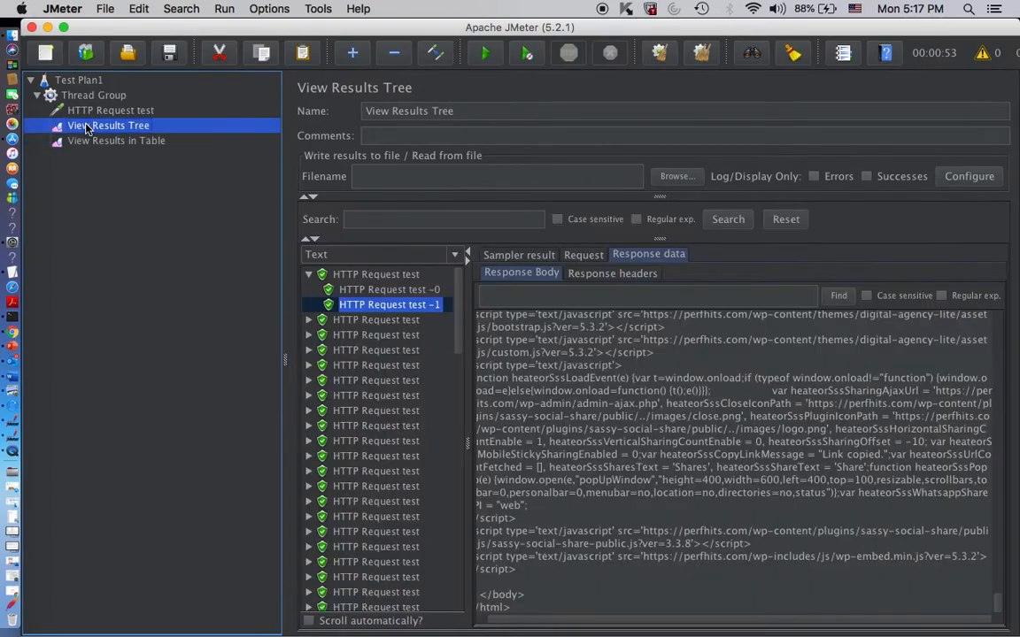
pyautogui.doubleClick(342, 321)
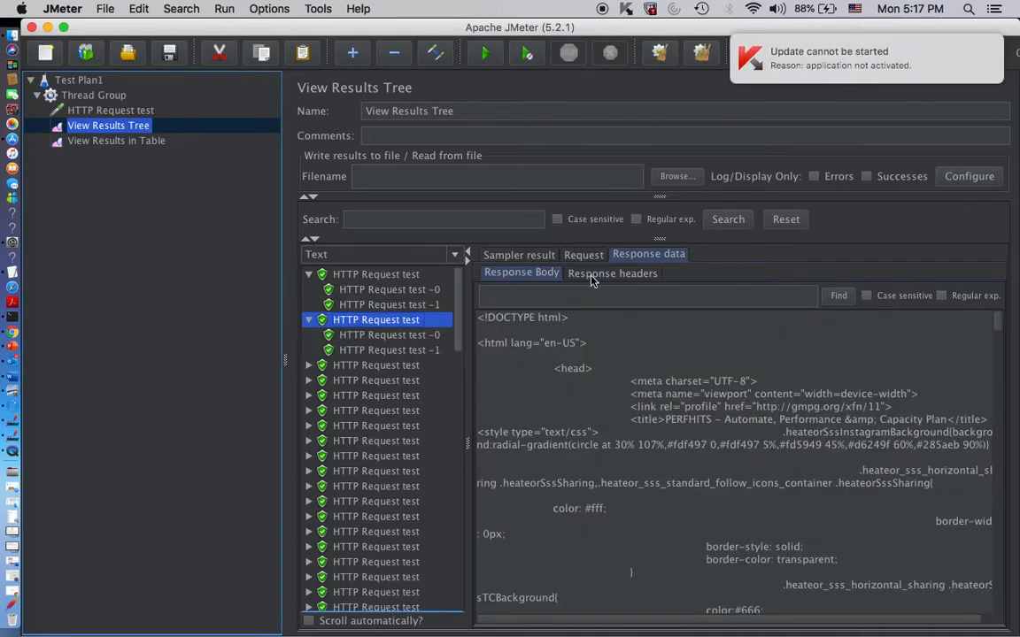
pyautogui.click(592, 277)
pyautogui.click(584, 255)
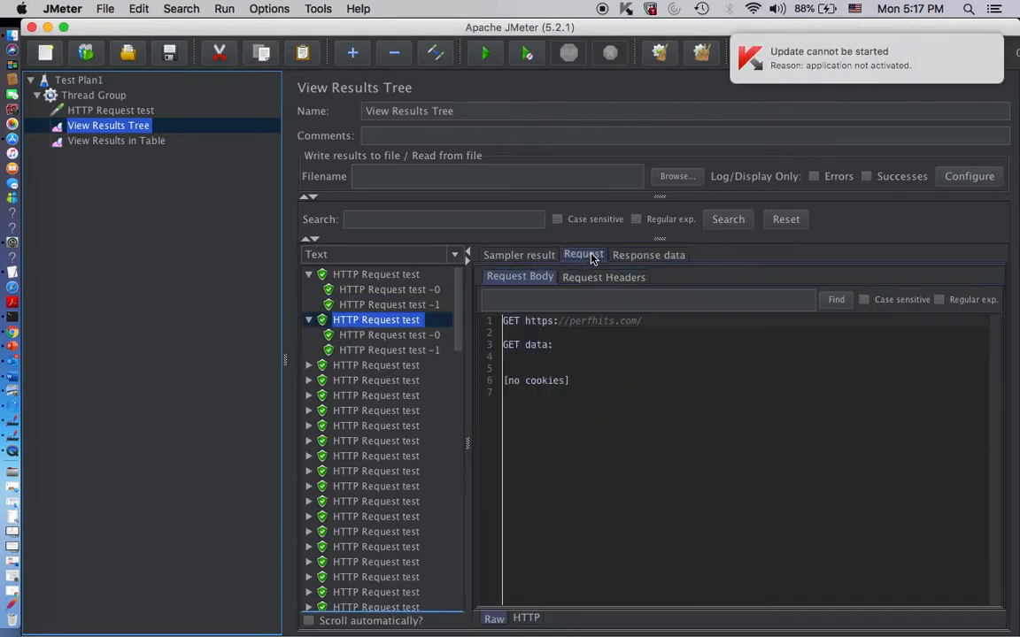
pyautogui.click(521, 259)
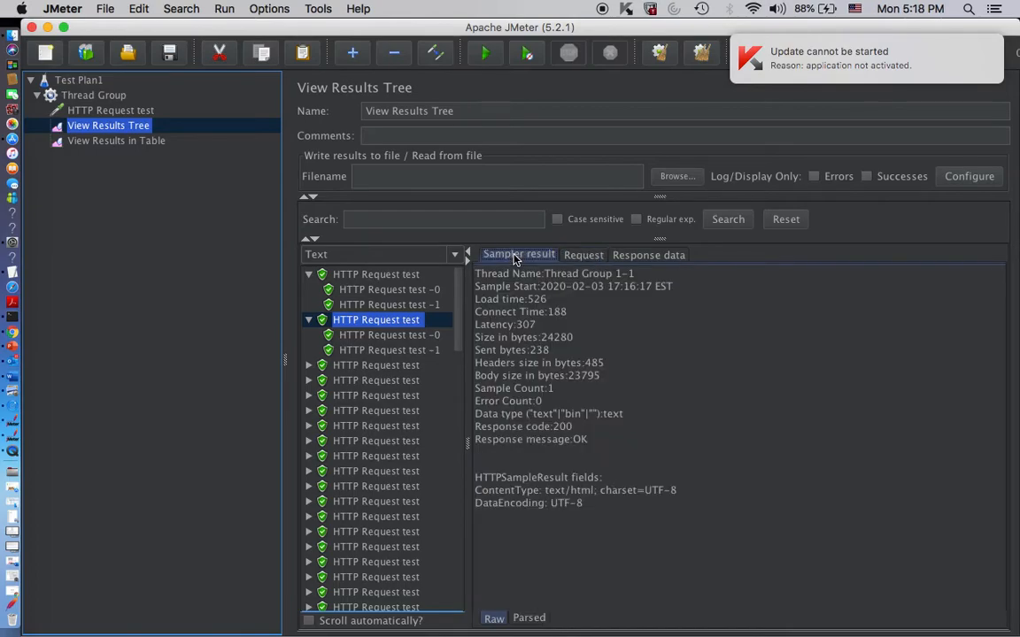
pyautogui.click(531, 619)
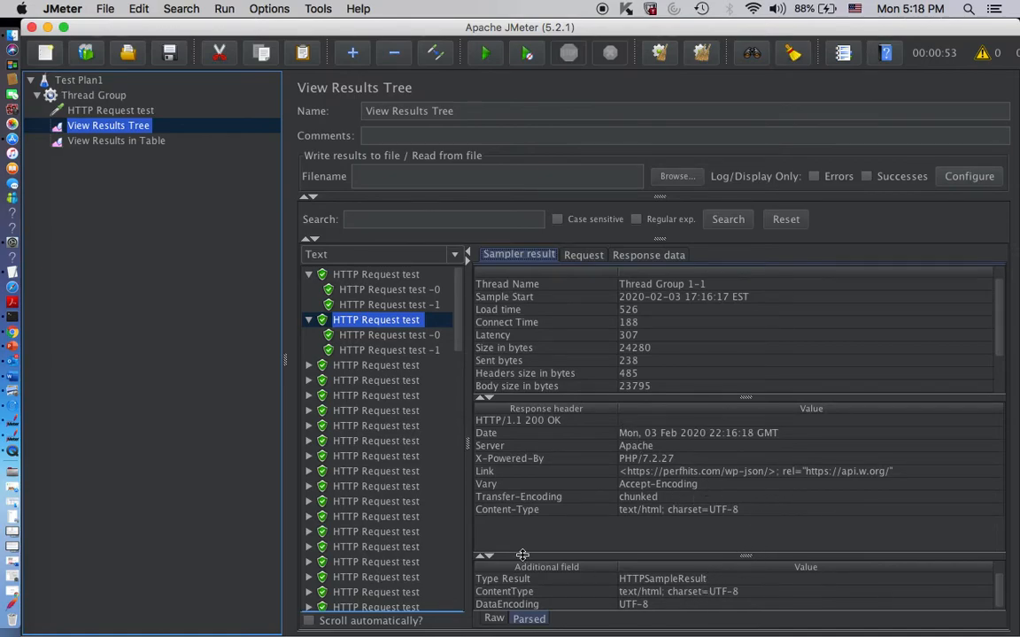
# - Switch the View Results Tree renderer to Browser
pyautogui.click(454, 254)
pyautogui.scroll(-3, 398, 328)
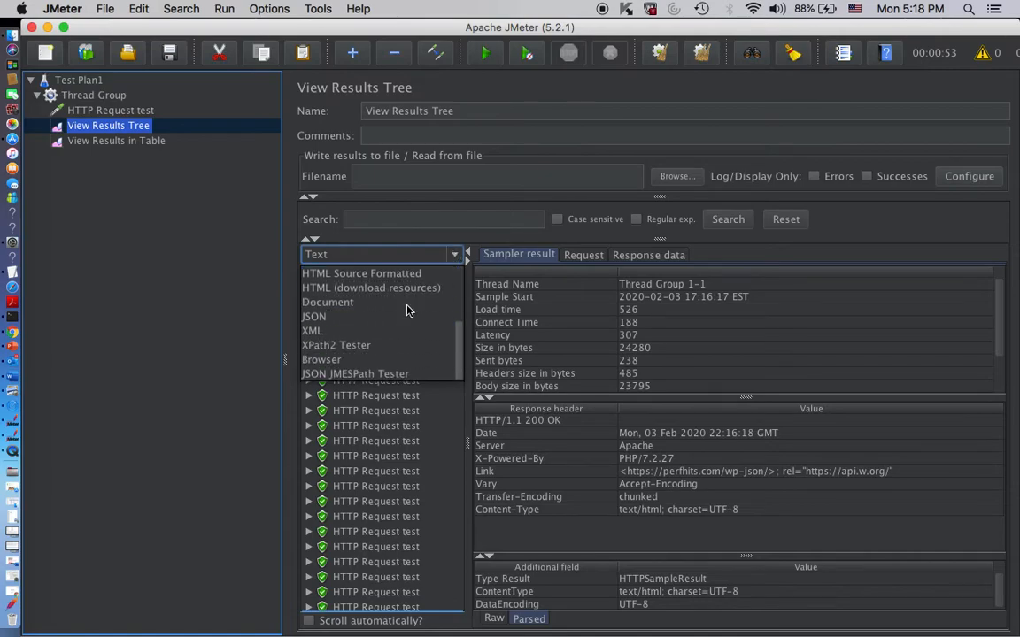
pyautogui.click(398, 359)
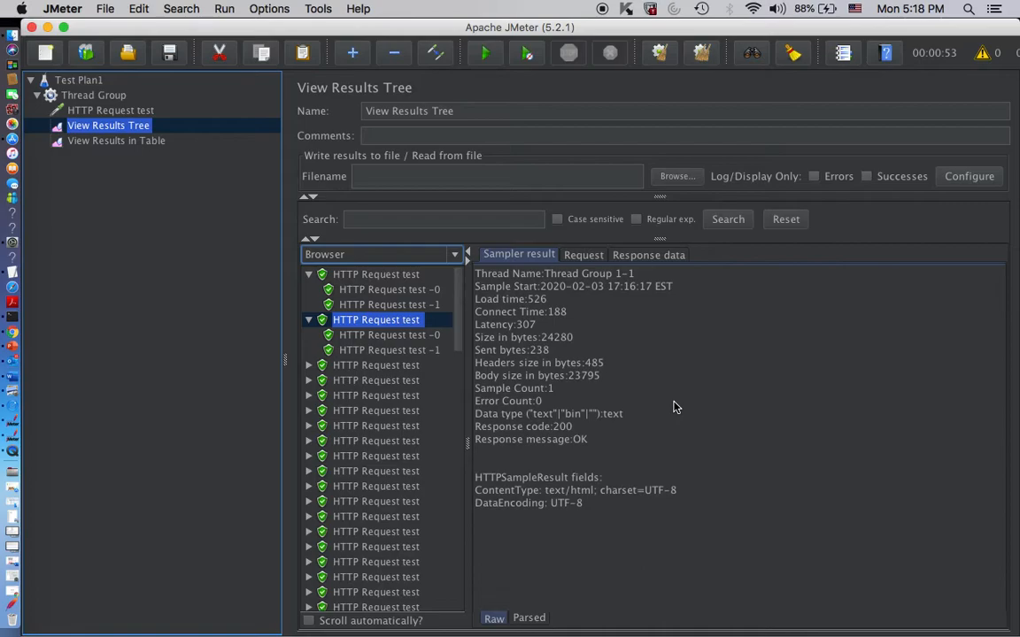
# - Examine the second sample's first sub-request, checking its request body, rendered response body and response headers
pyautogui.click(589, 257)
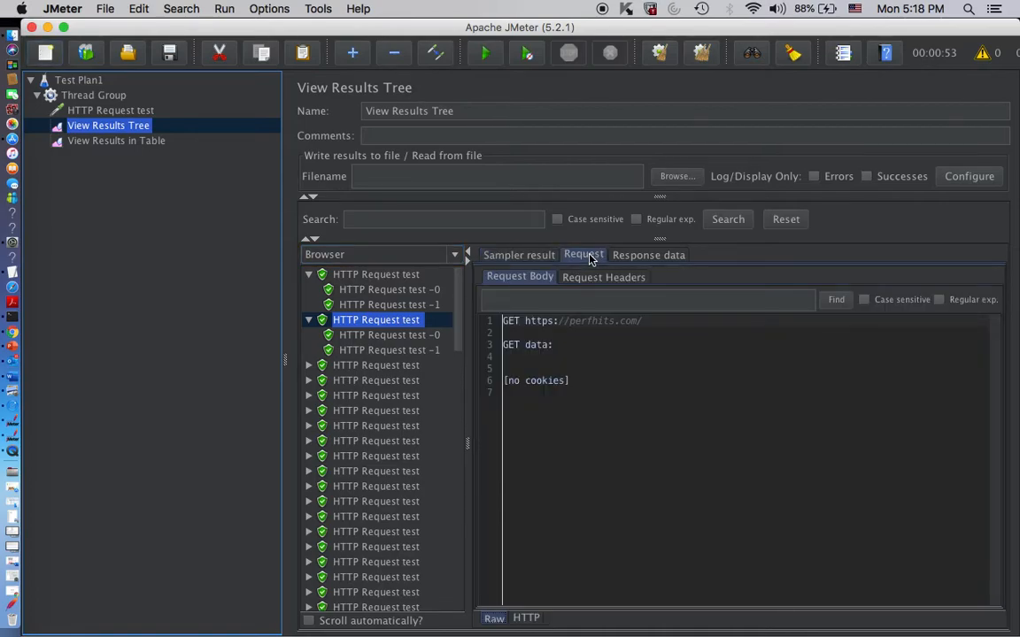
pyautogui.click(375, 334)
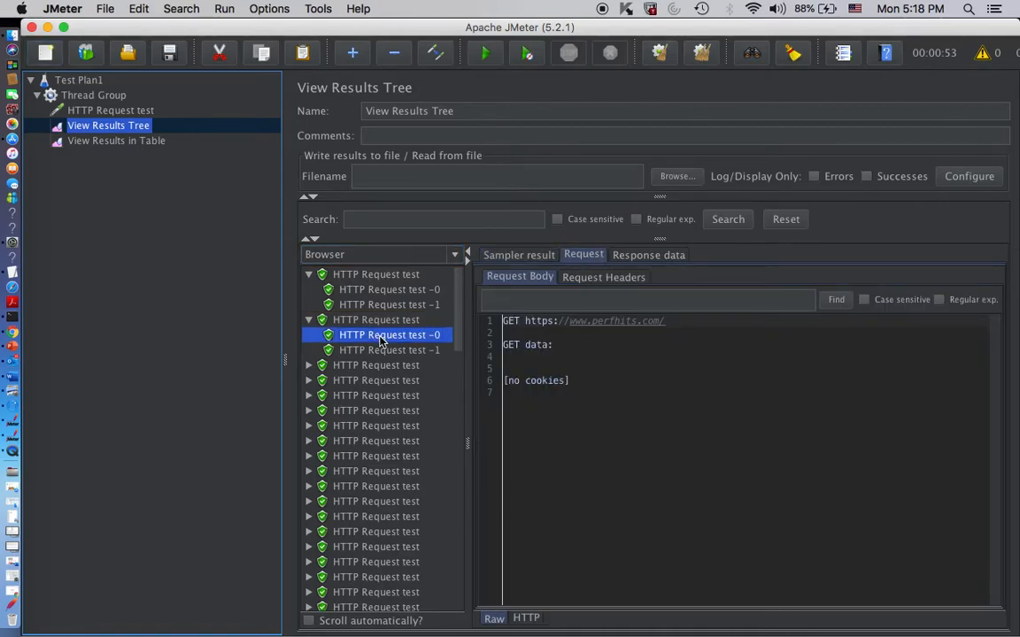
pyautogui.click(639, 257)
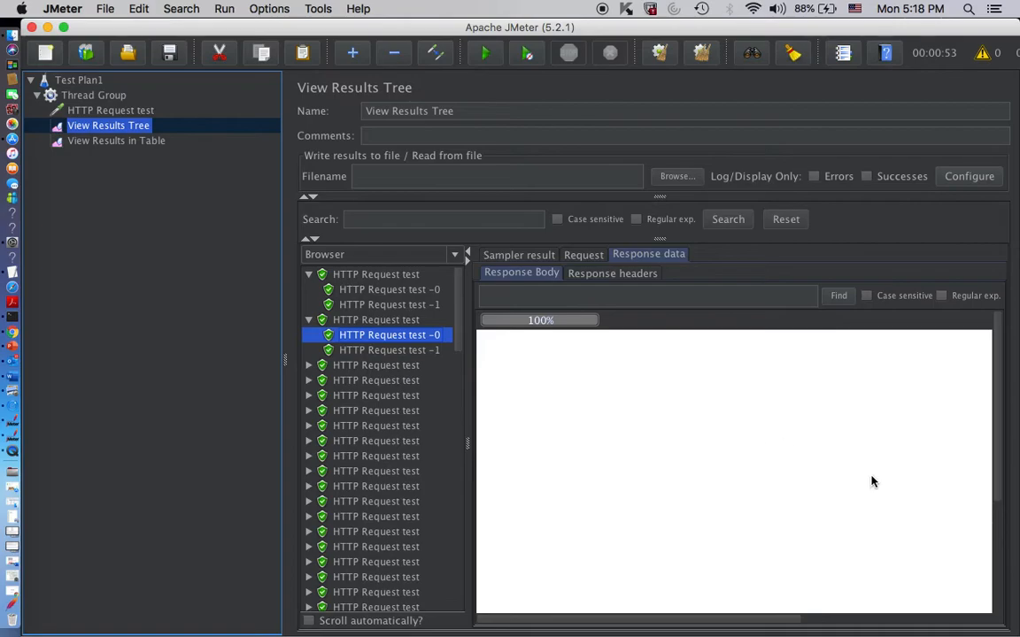
pyautogui.click(594, 275)
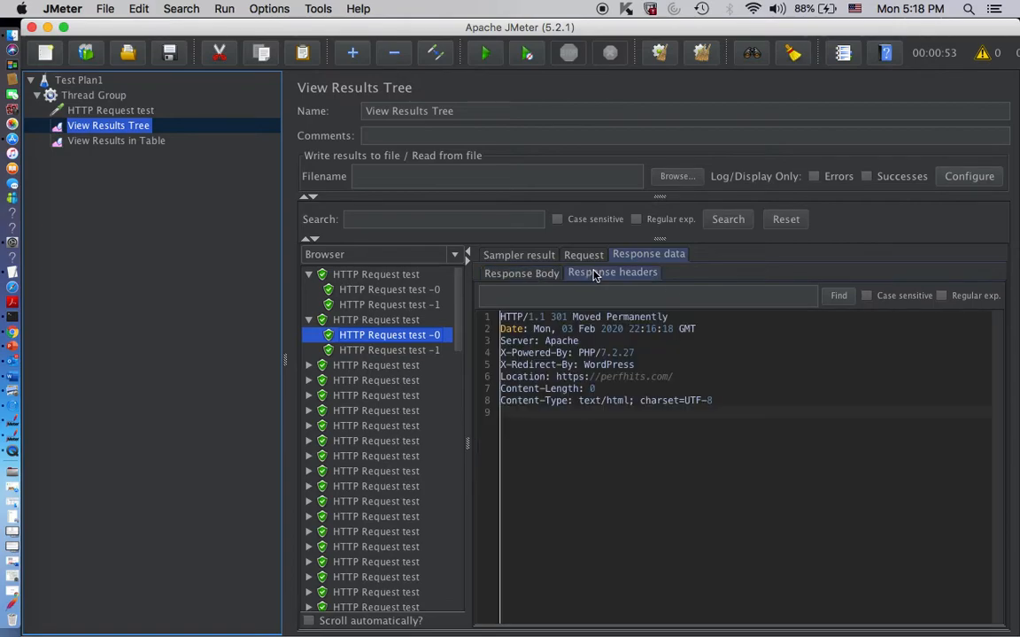
pyautogui.click(522, 273)
# - View the rendered web page in the response body of the second sample's second sub-request
pyautogui.click(375, 350)
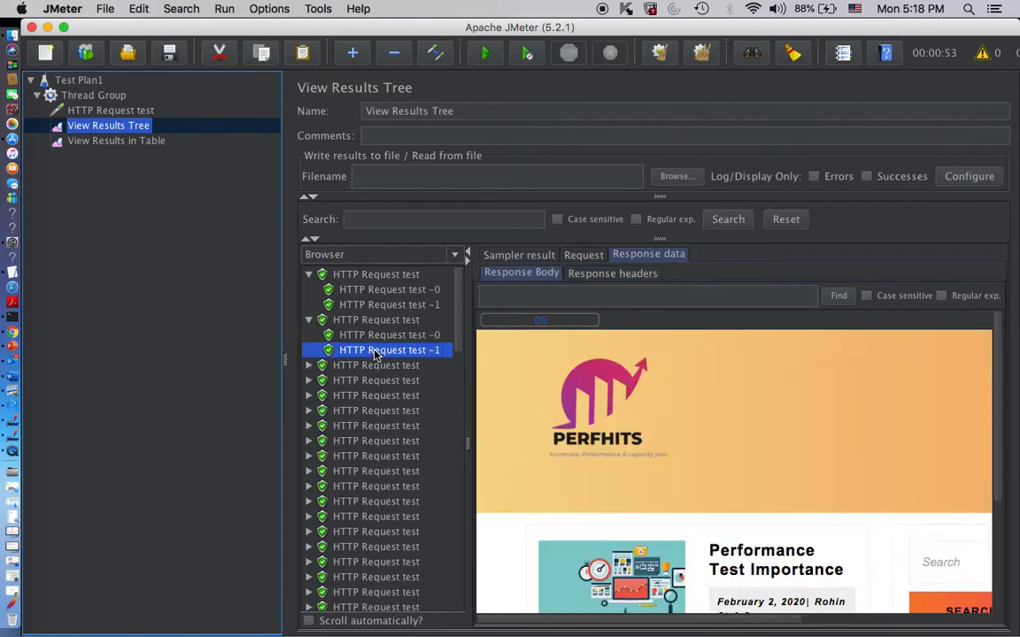
pyautogui.scroll(-5, 820, 418)
pyautogui.scroll(1, 819, 420)
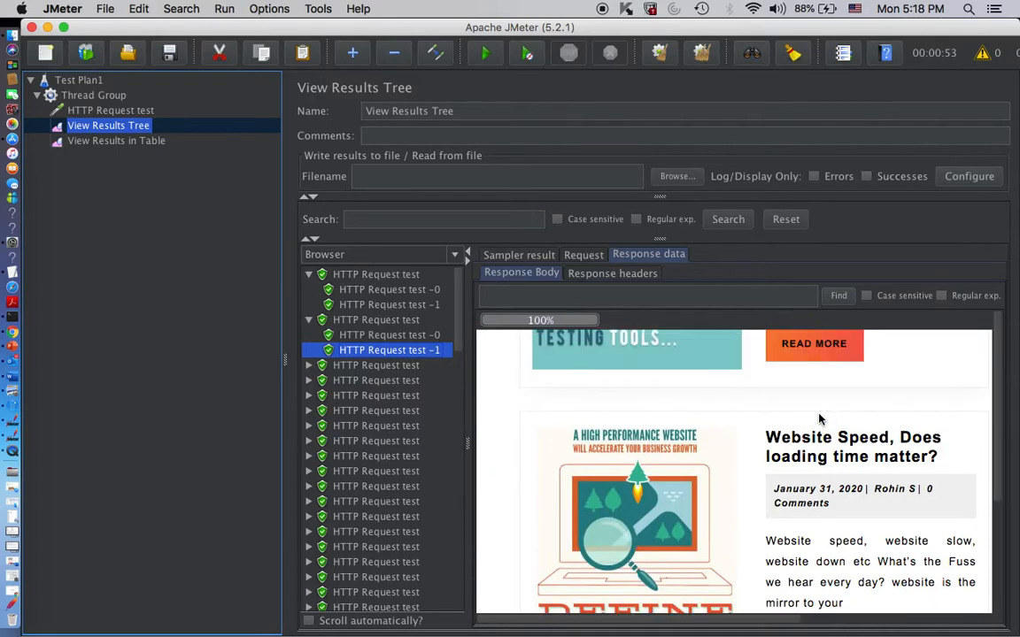
pyautogui.scroll(-1, 819, 419)
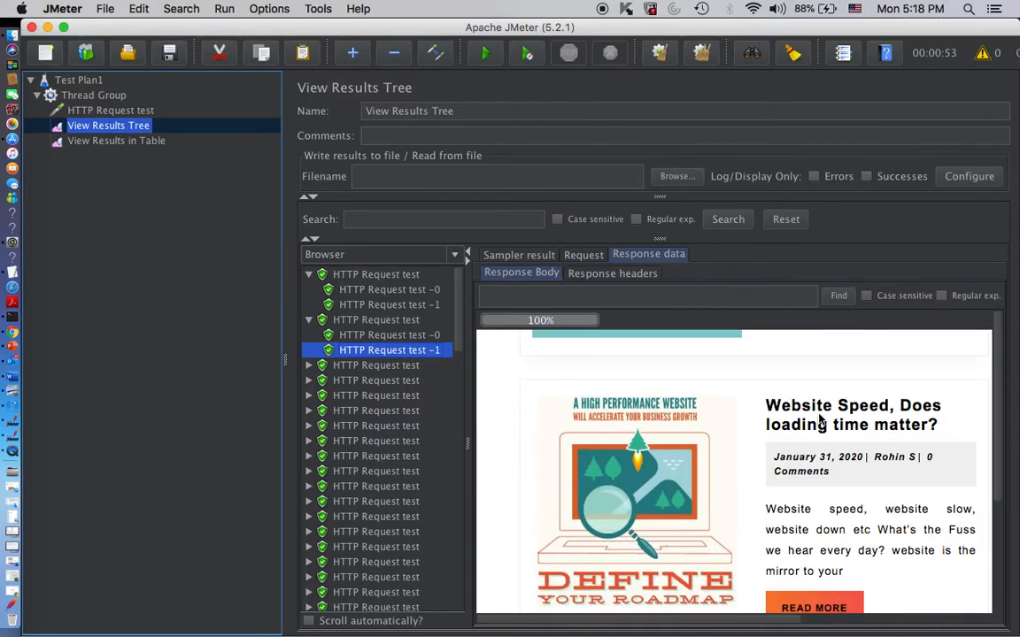
pyautogui.scroll(5, 818, 453)
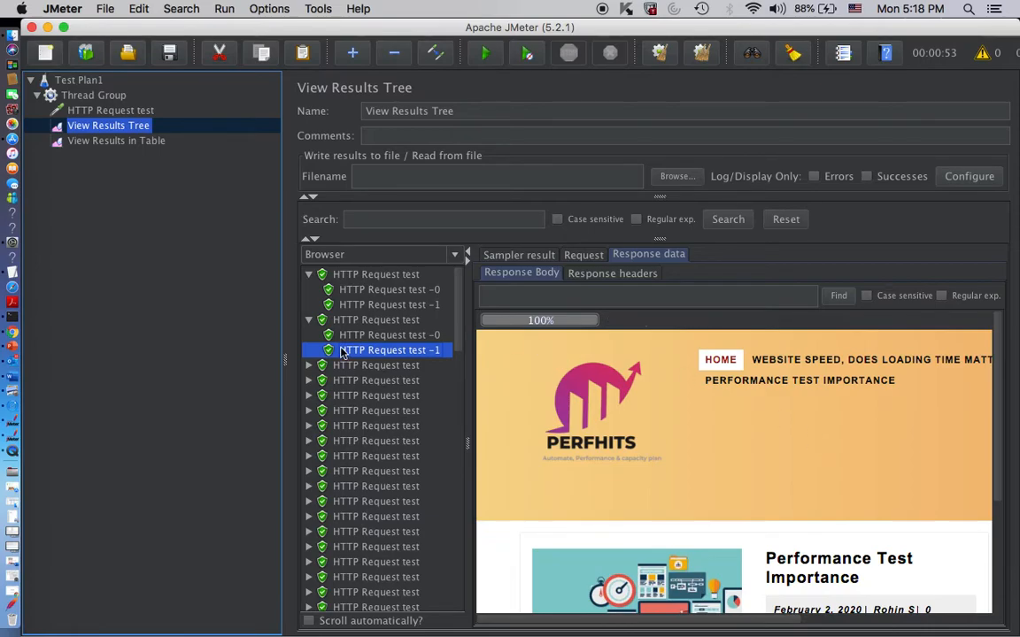
# - Add a Response Assertion to the Thread Group
pyautogui.click(93, 95)
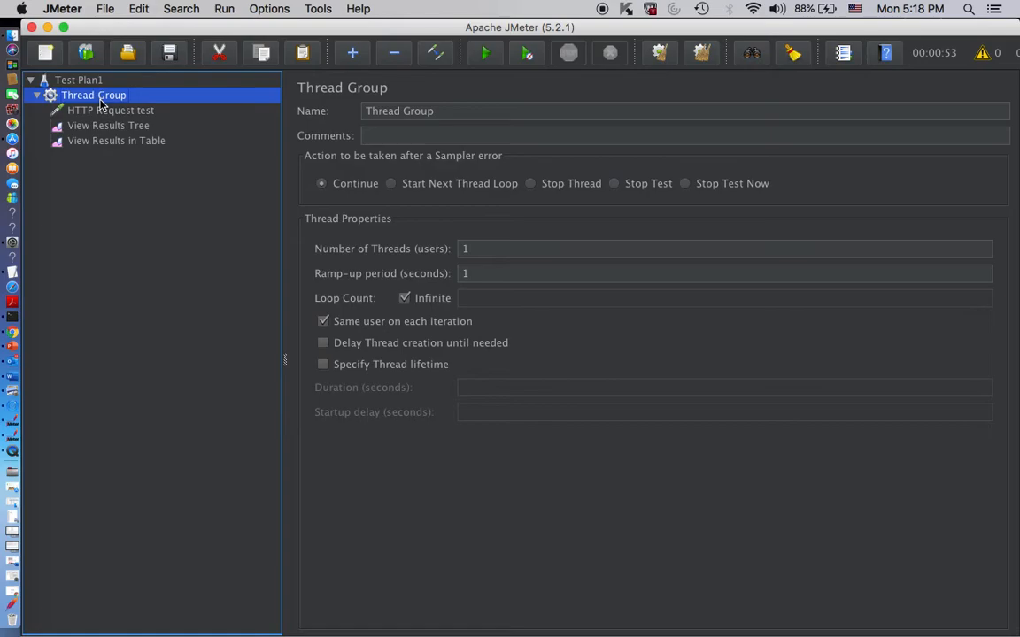
pyautogui.rightClick(100, 105)
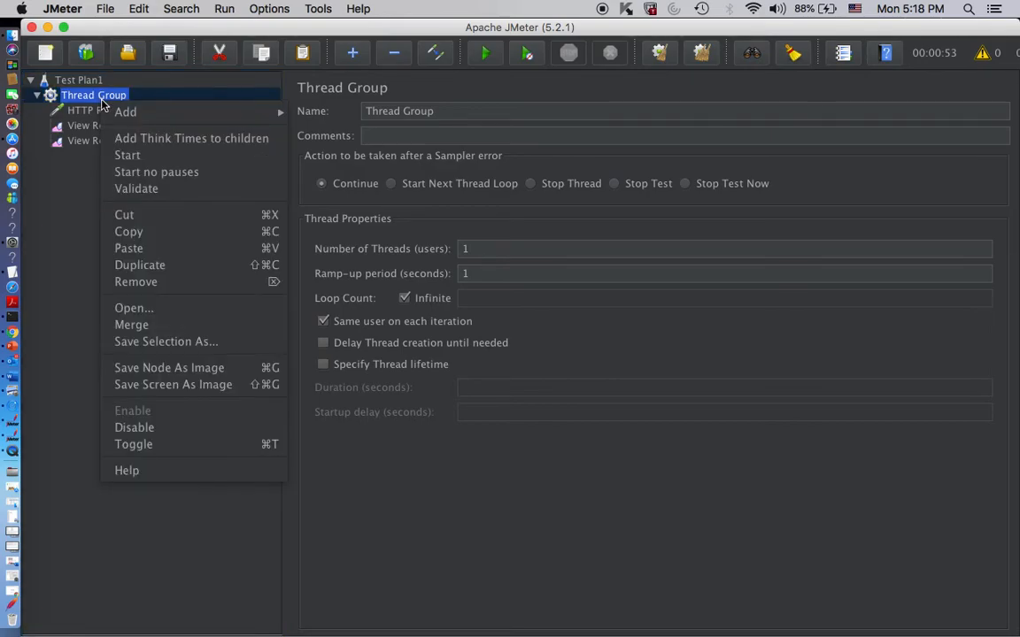
pyautogui.moveTo(114, 112)
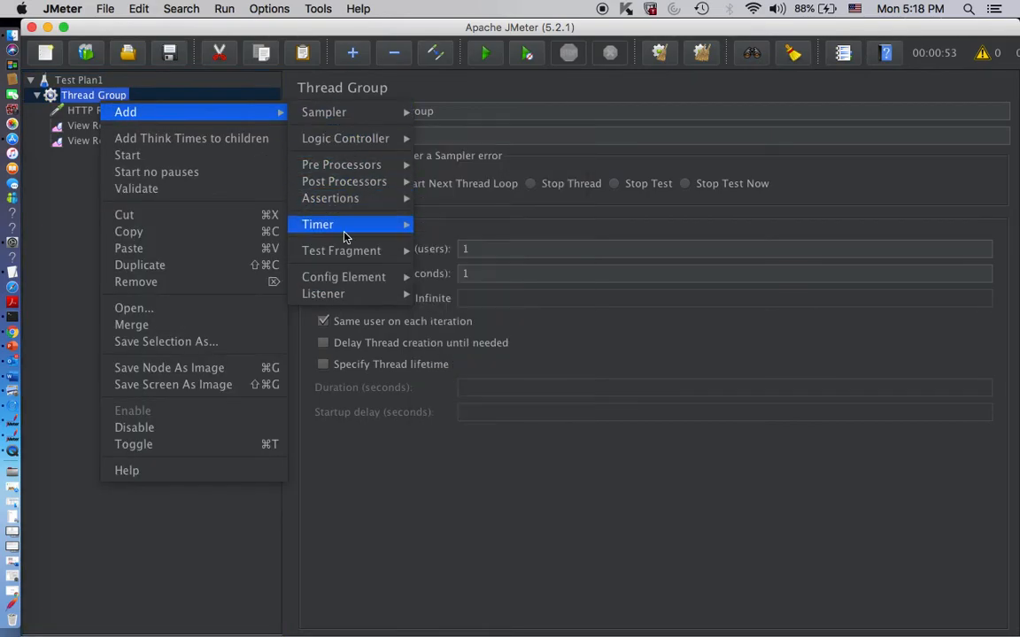
pyautogui.moveTo(350, 203)
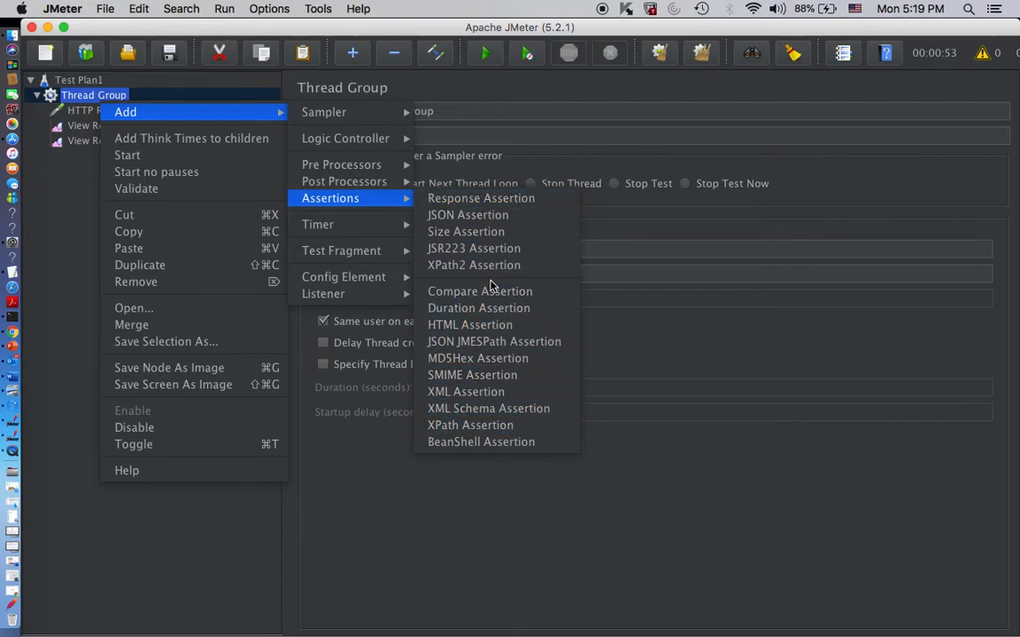
pyautogui.click(470, 204)
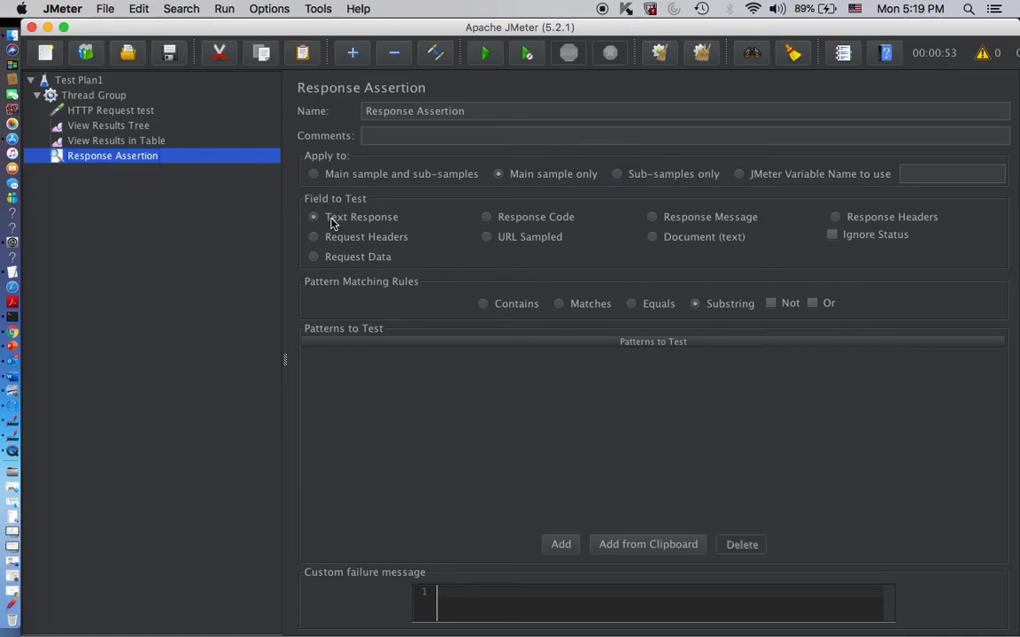
# - Try Response Code and Response Message as the assertion's field to test, and return to Text Response
pyautogui.click(529, 221)
pyautogui.click(686, 221)
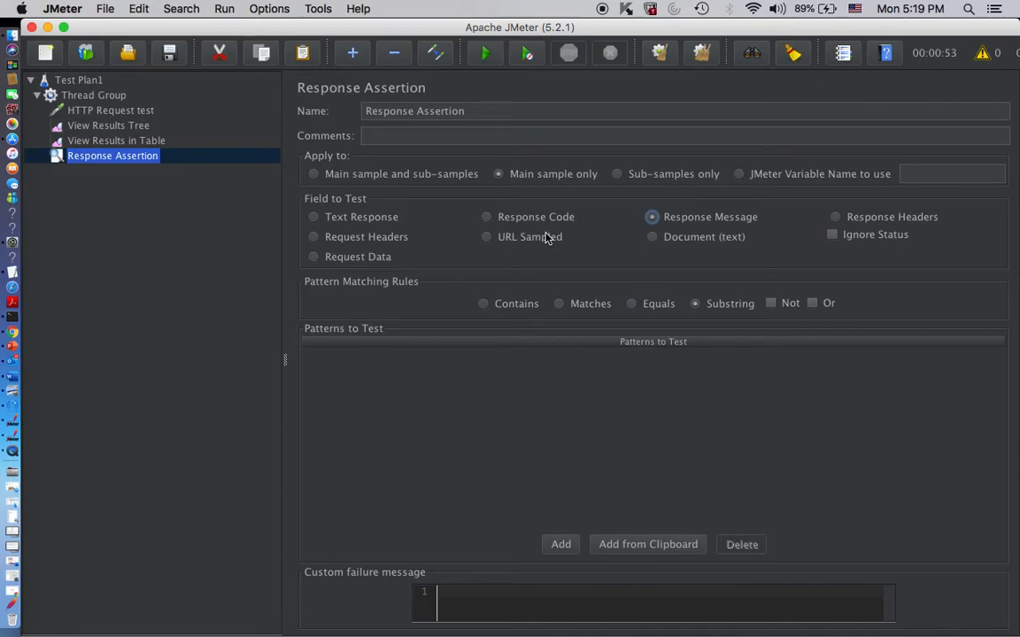
pyautogui.click(314, 218)
# - Add "performance" as the only pattern to test in the Response Assertion, with Text Response as the tested field
pyautogui.click(137, 140)
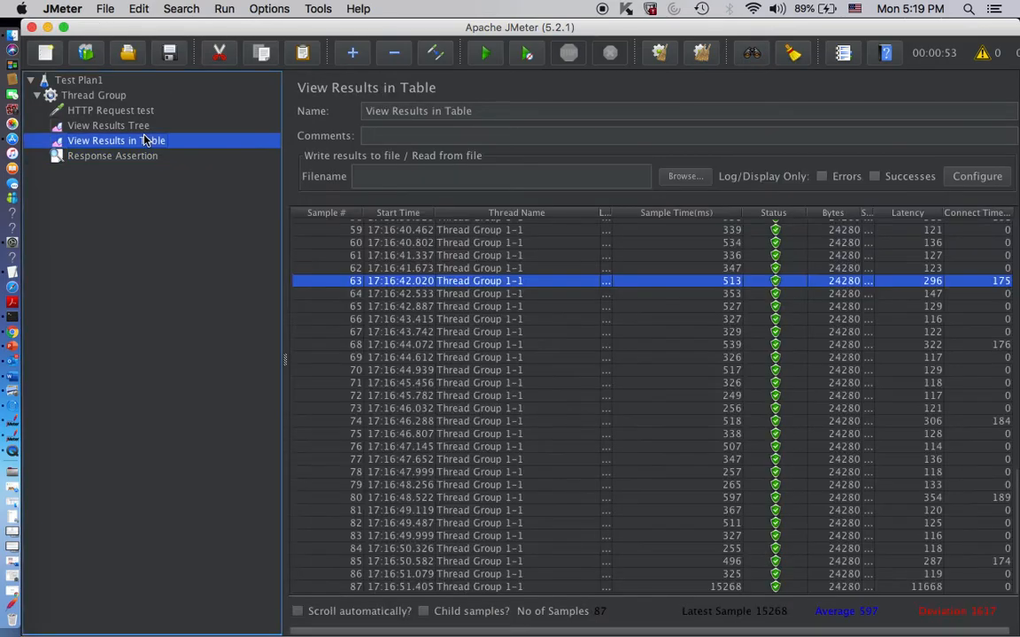
pyautogui.click(126, 128)
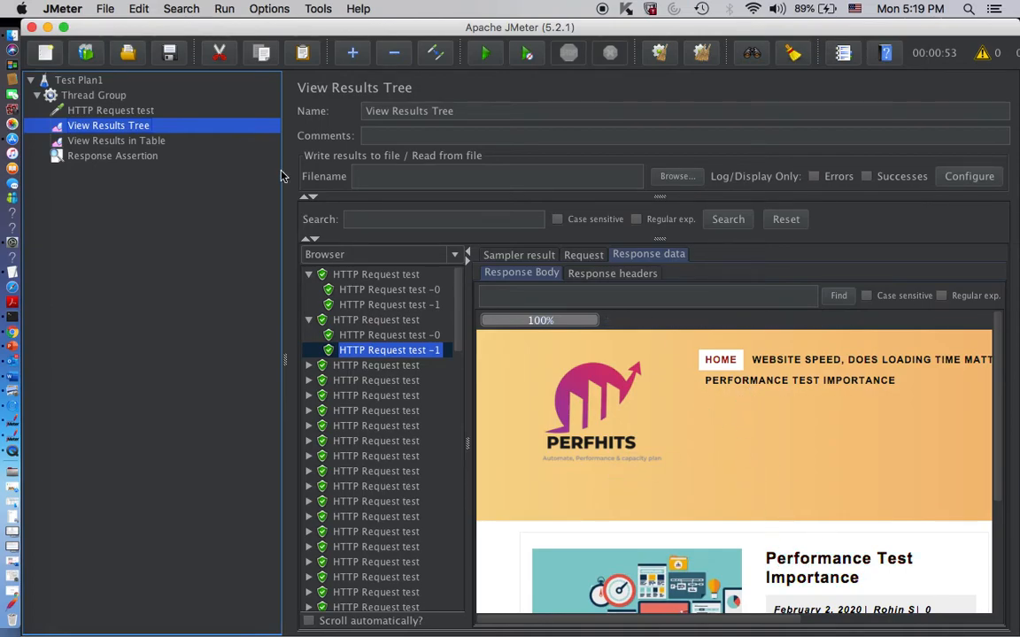
pyautogui.click(112, 157)
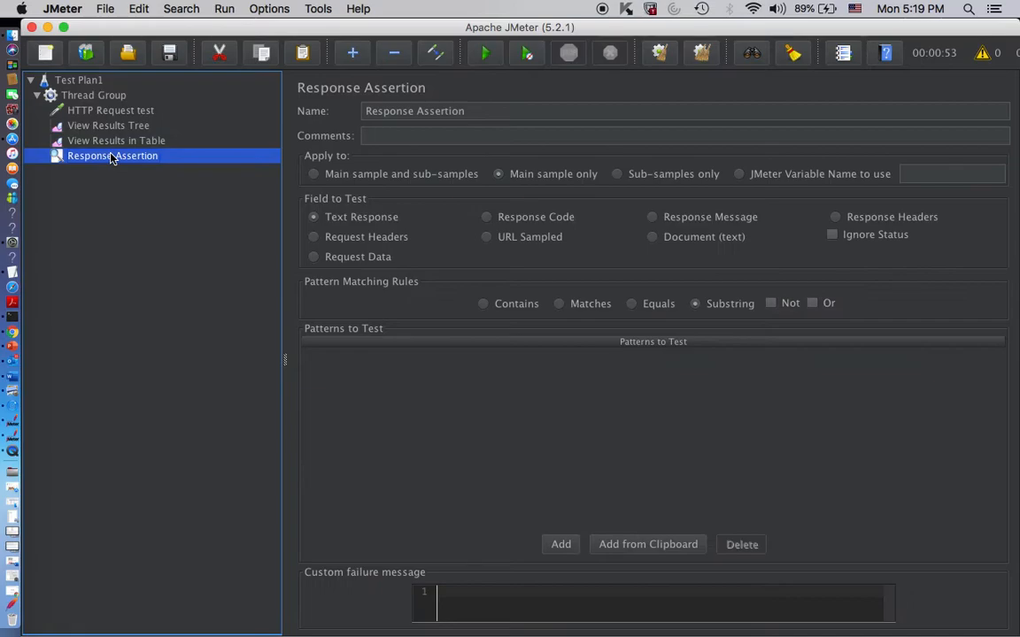
pyautogui.click(560, 544)
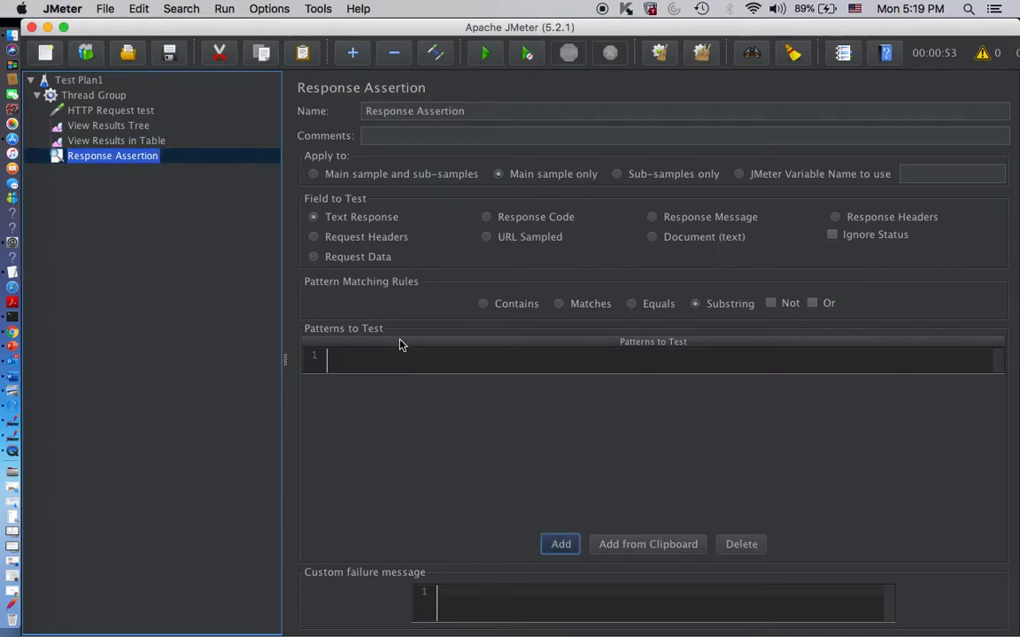
pyautogui.click(399, 365)
pyautogui.doubleClick(400, 365)
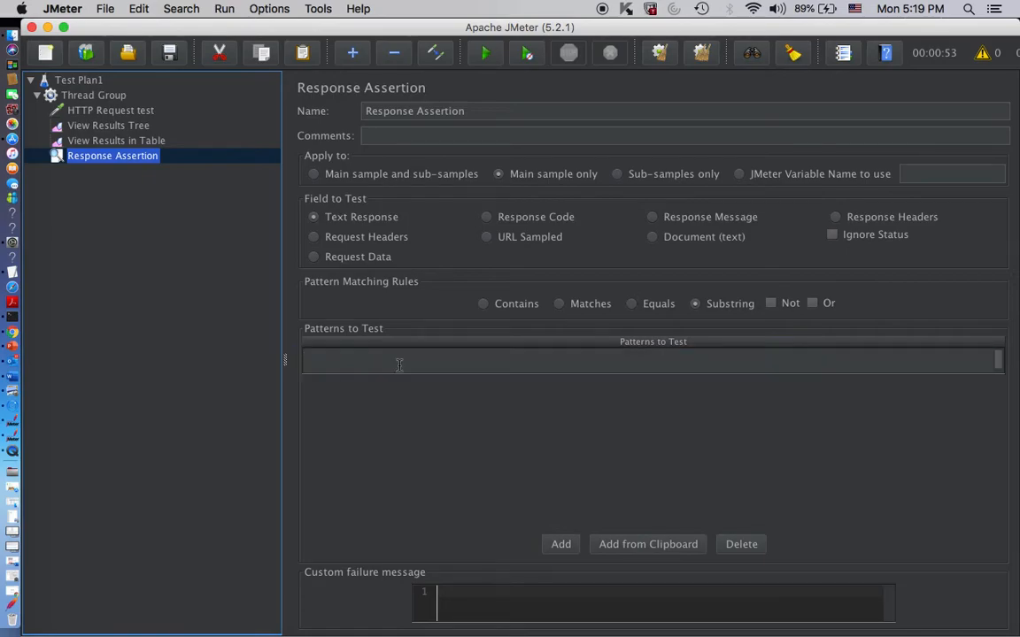
pyautogui.write('performance')
pyautogui.click(560, 544)
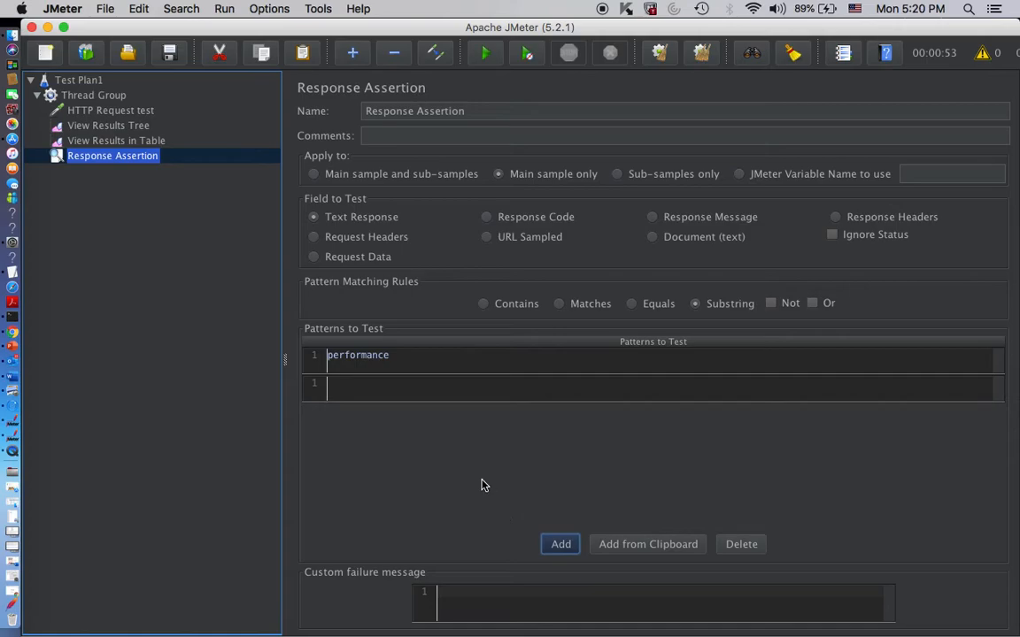
pyautogui.click(587, 390)
pyautogui.click(741, 545)
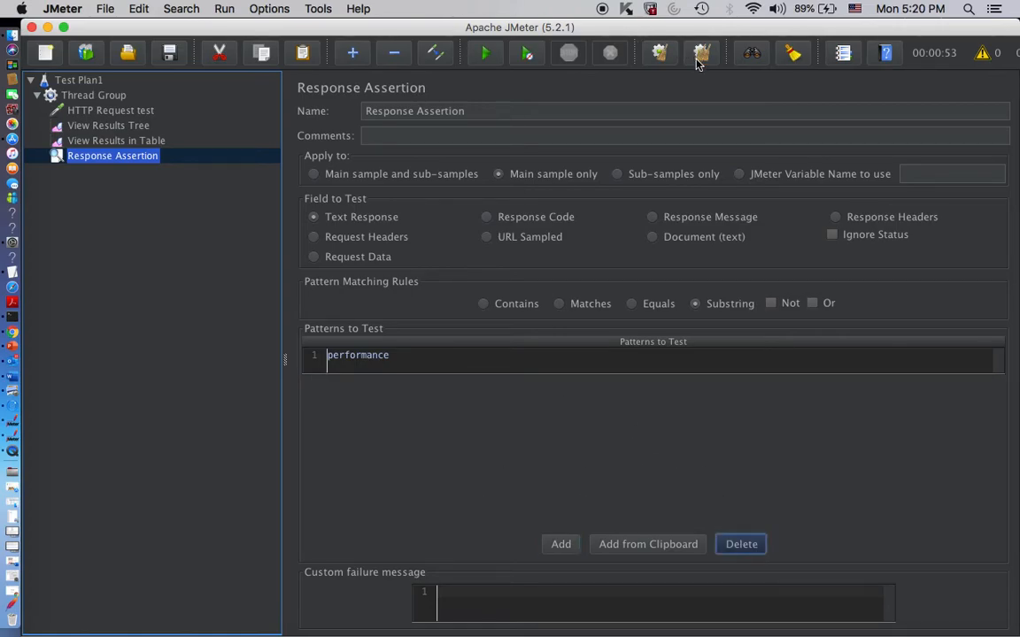
# - Clear all results of the previous run and check the View Results in Table and View Results Tree listeners
pyautogui.click(159, 142)
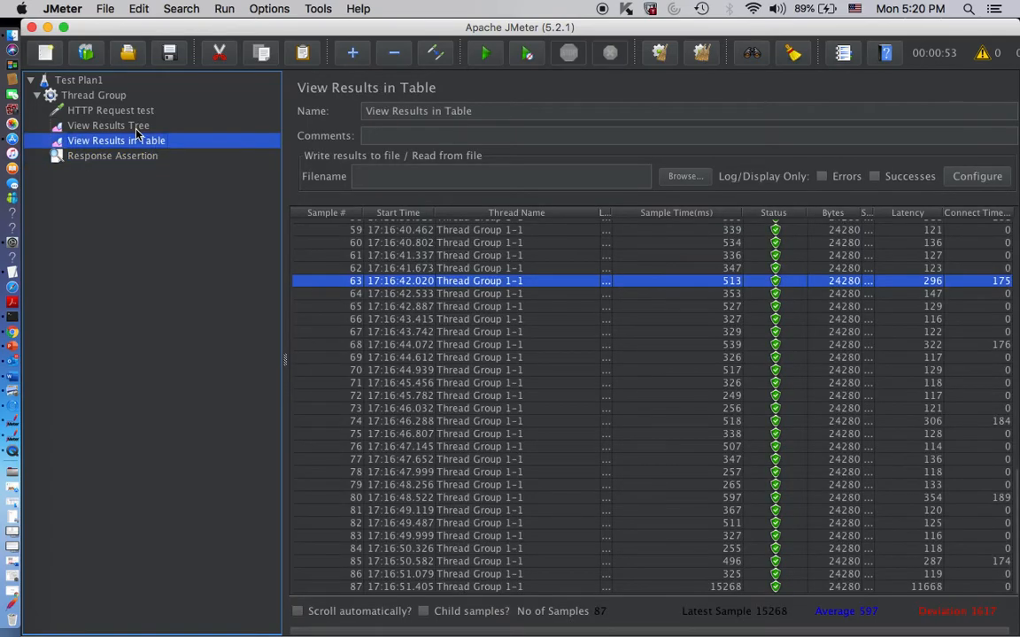
pyautogui.click(128, 125)
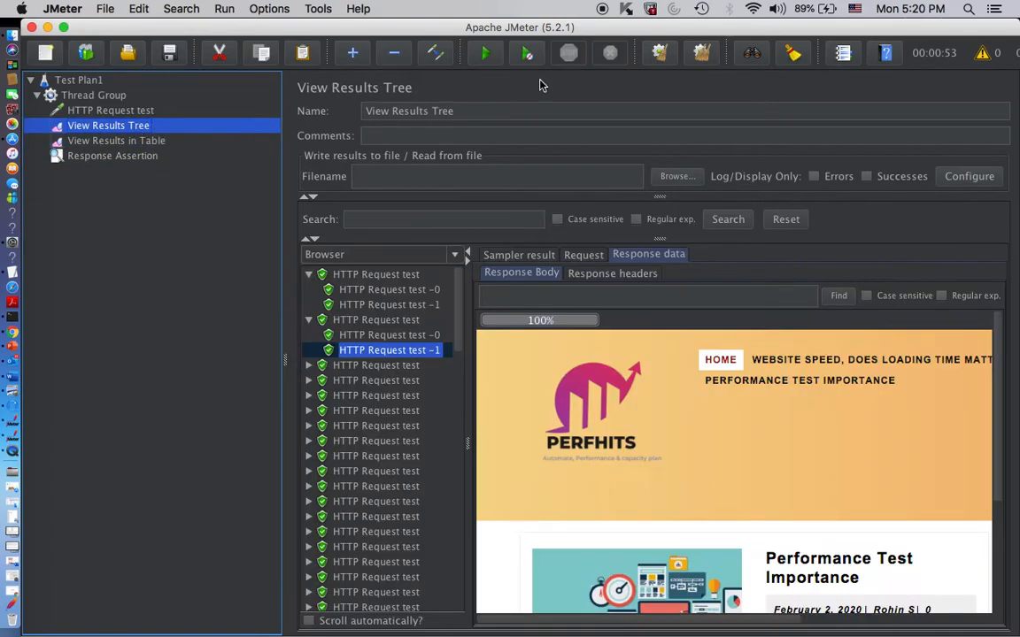
pyautogui.click(700, 56)
pyautogui.click(142, 144)
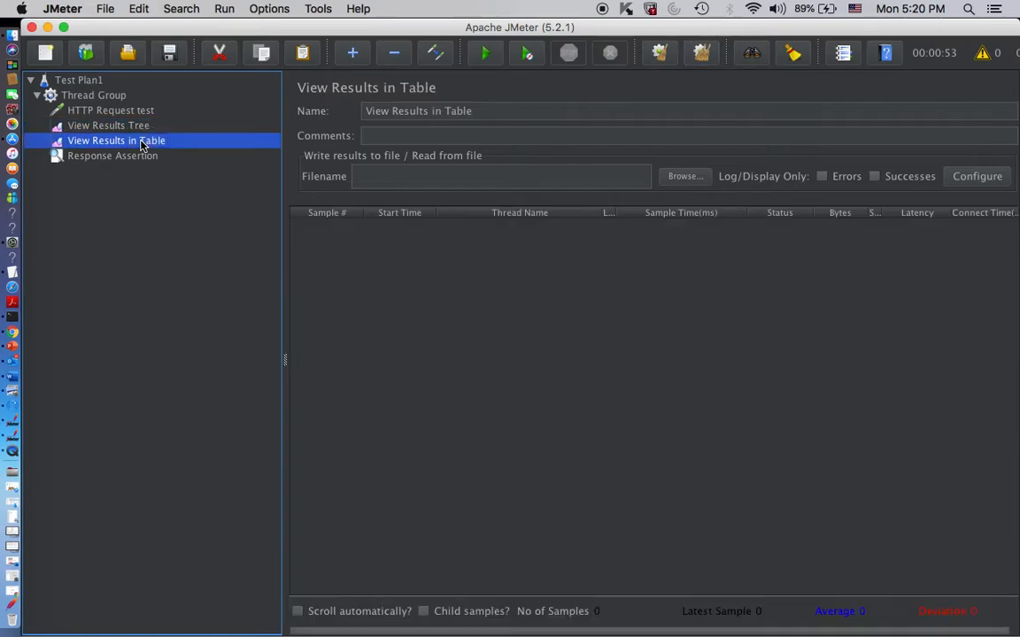
pyautogui.click(115, 125)
# - Turn off the infinite loop in the Thread Group and set its loop count to 5
pyautogui.click(89, 95)
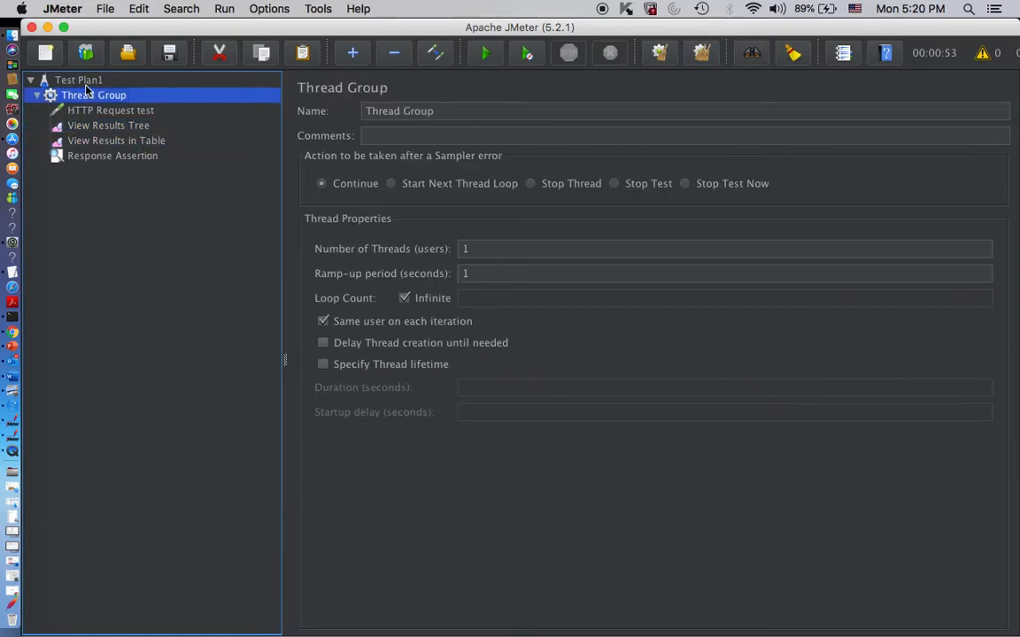
pyautogui.click(81, 80)
pyautogui.click(89, 94)
pyautogui.click(405, 297)
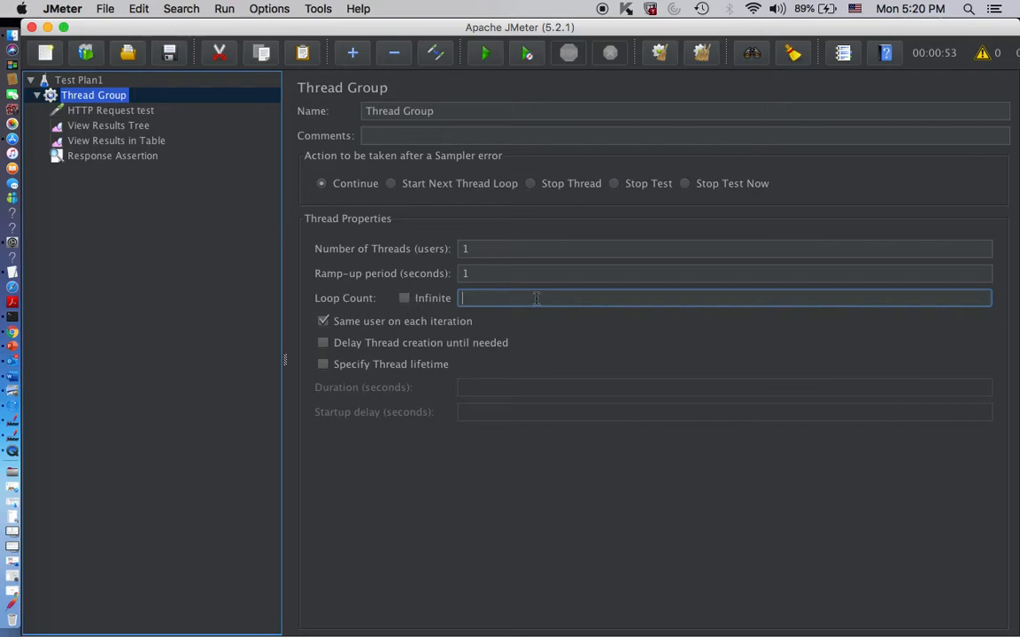
pyautogui.write('5')
# - Run the test without saving the plan, and expand the fifth sample in View Results Tree
pyautogui.click(113, 111)
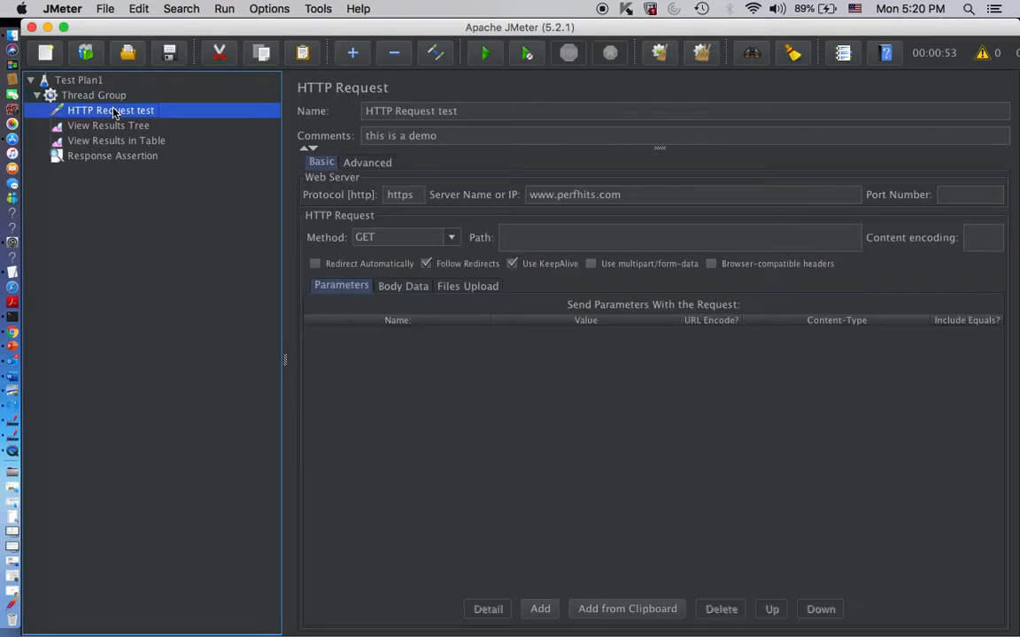
pyautogui.click(484, 54)
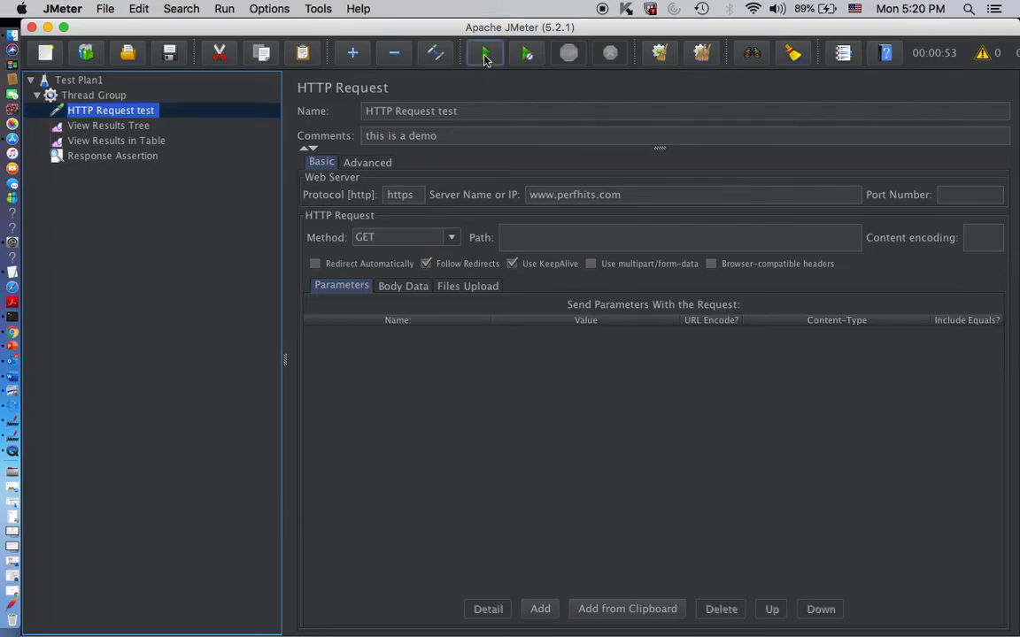
pyautogui.click(649, 372)
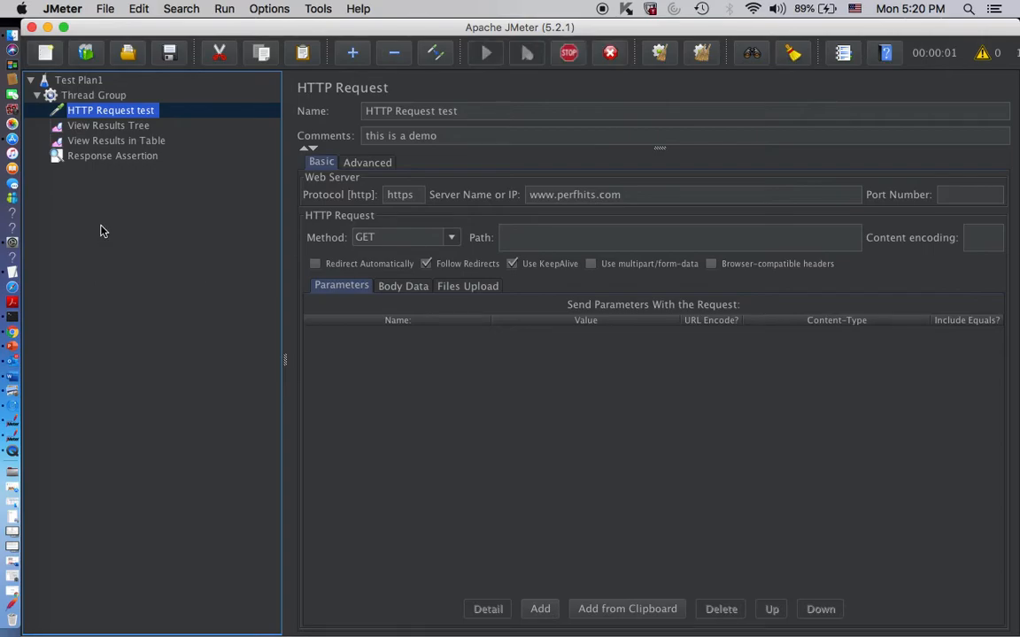
pyautogui.click(106, 127)
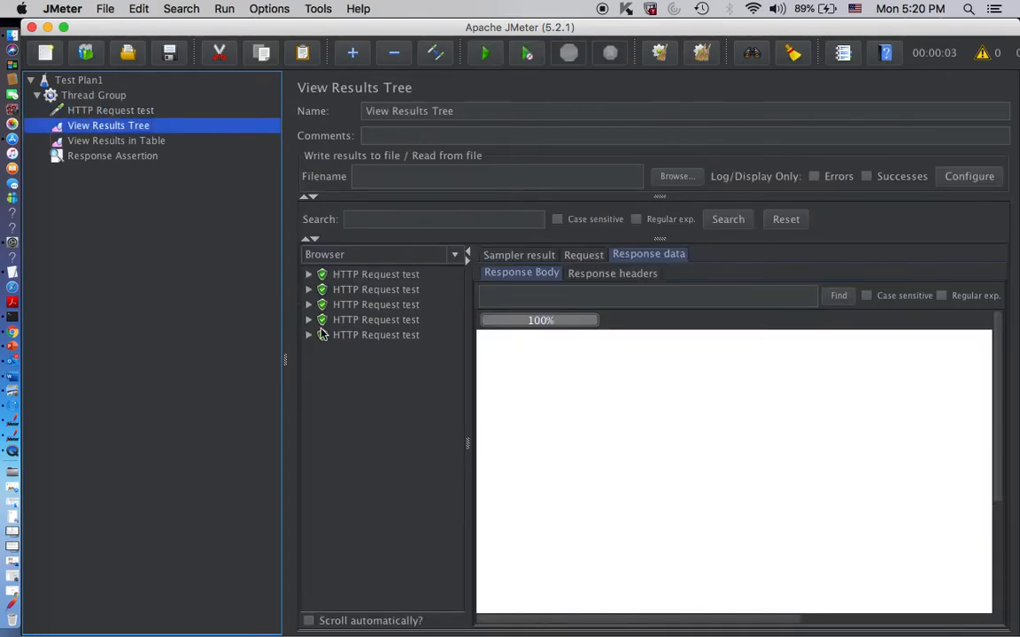
pyautogui.click(308, 335)
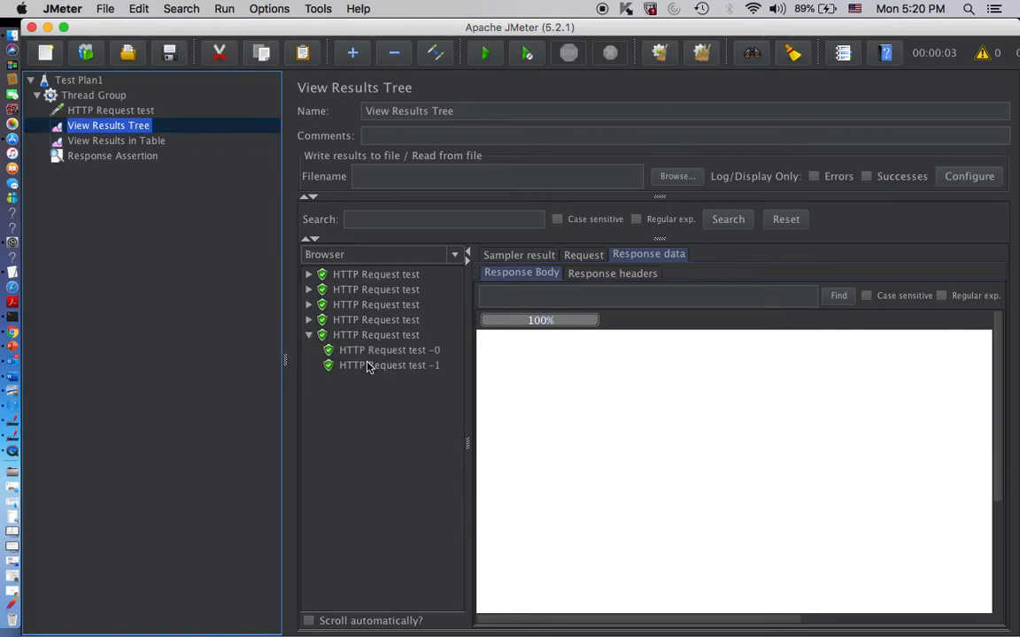
# - Review the Response Assertion and look through the assertion types that can be added to the Thread Group
pyautogui.click(111, 158)
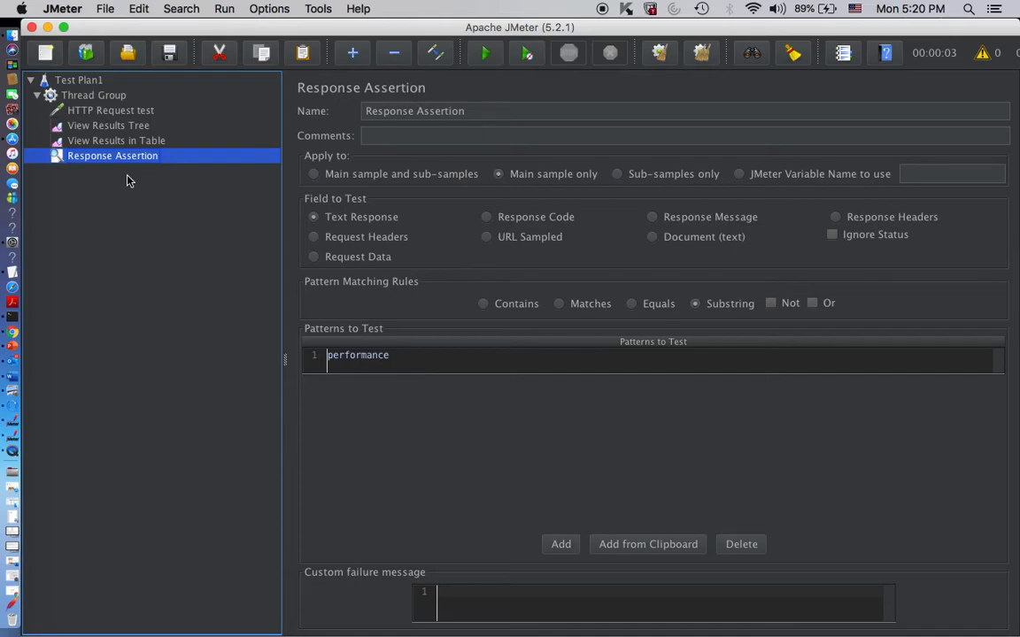
pyautogui.rightClick(102, 161)
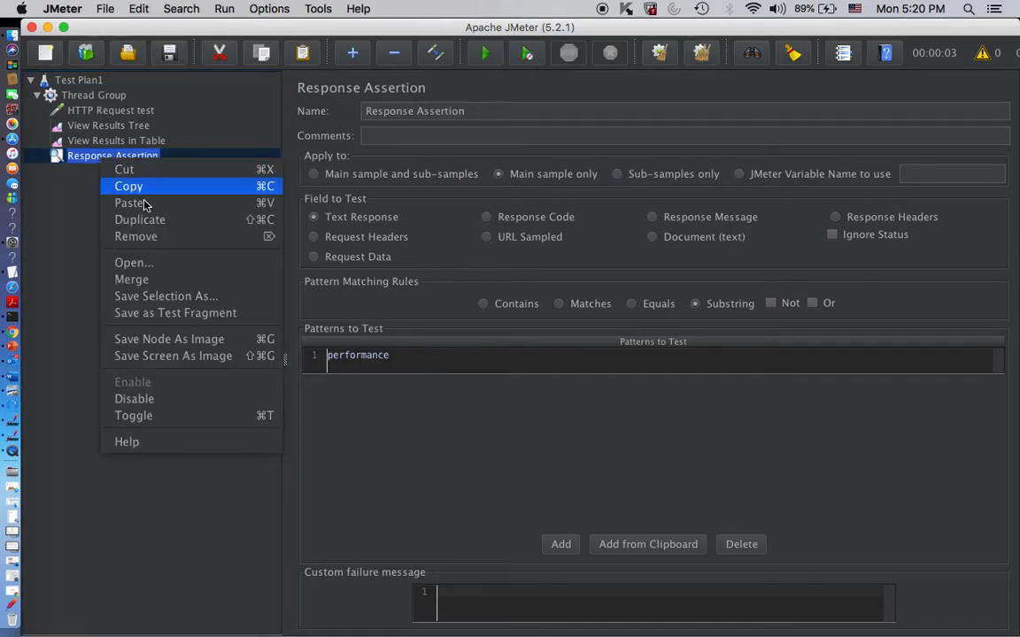
pyautogui.click(82, 95)
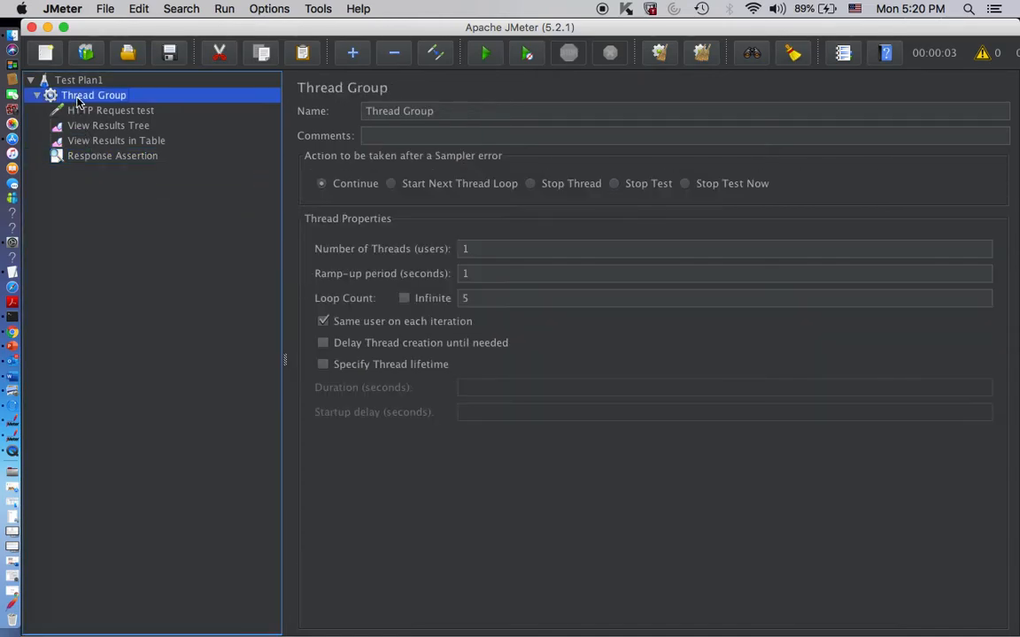
pyautogui.rightClick(80, 97)
pyautogui.moveTo(135, 115)
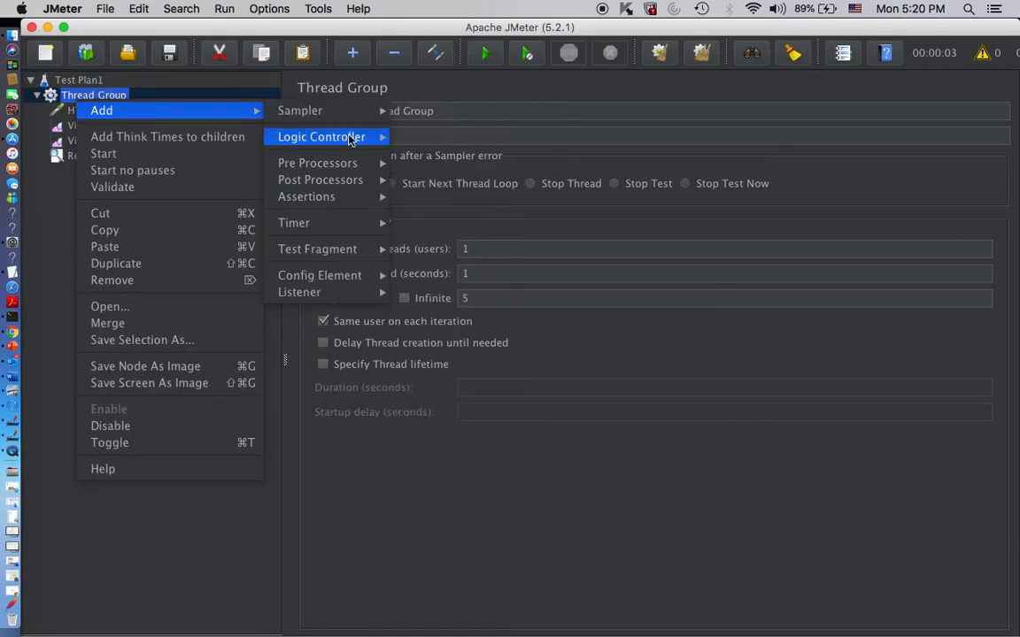
pyautogui.moveTo(354, 197)
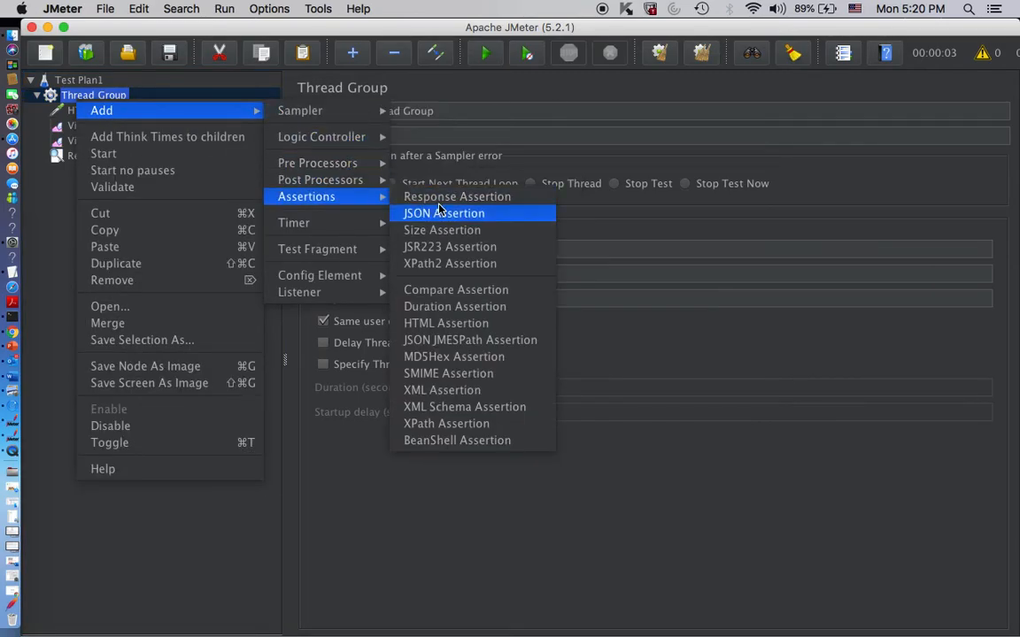
pyautogui.click(53, 267)
# - Add "happyworld" as a second pattern to test in the Response Assertion
pyautogui.click(108, 161)
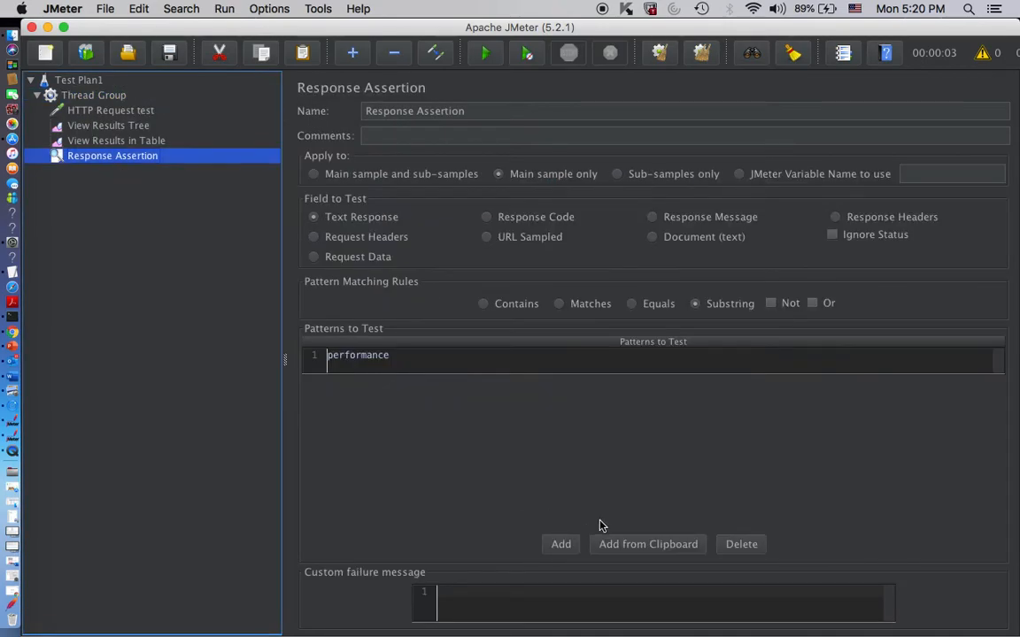
pyautogui.click(562, 543)
pyautogui.click(381, 385)
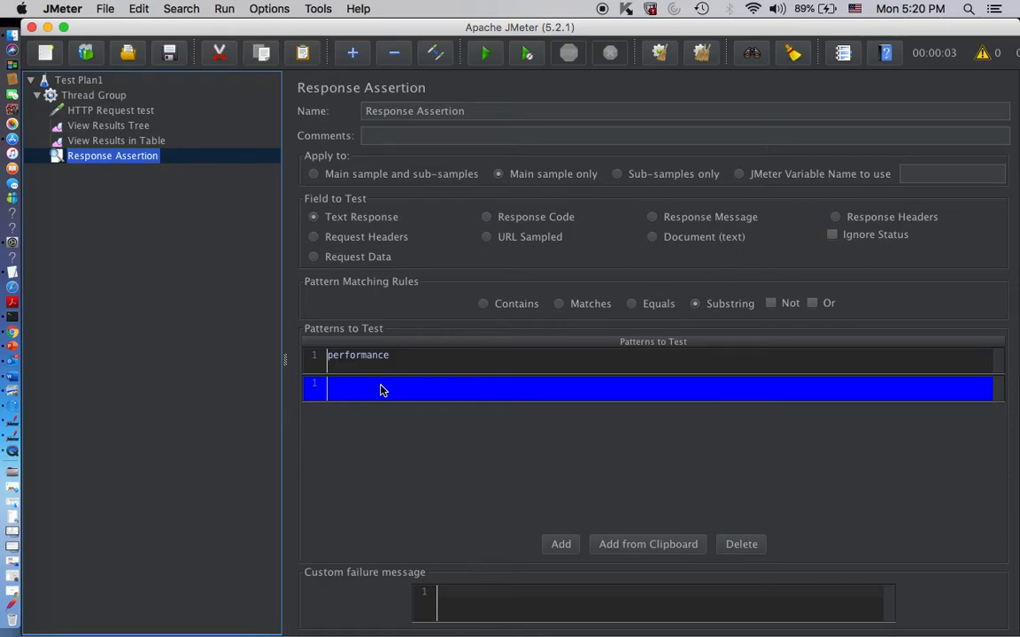
pyautogui.doubleClick(379, 389)
pyautogui.press('BackSpace')
pyautogui.press('BackSpace')
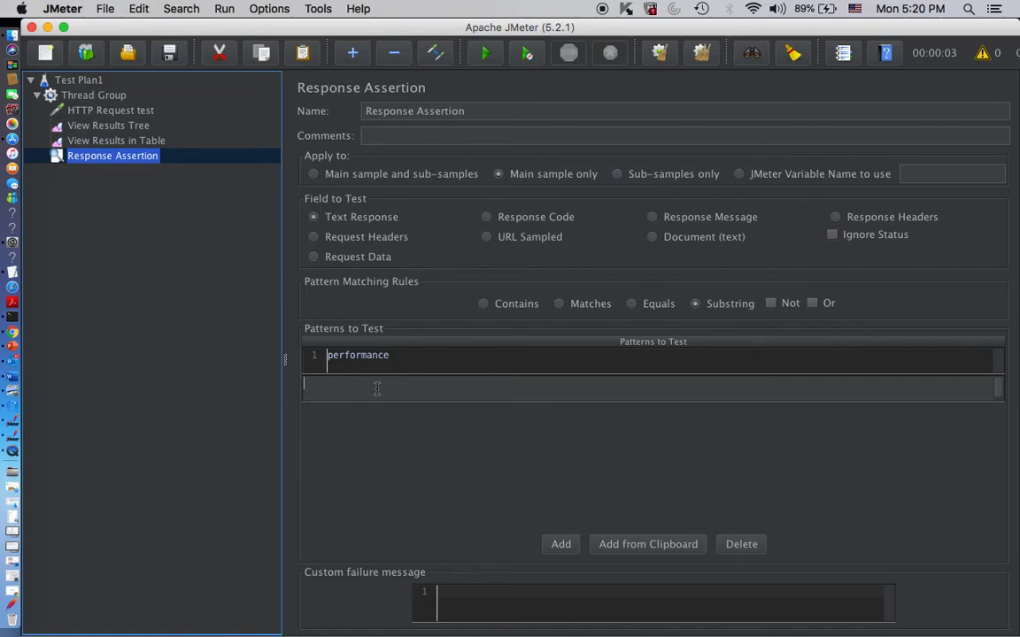
pyautogui.write('happyworld')
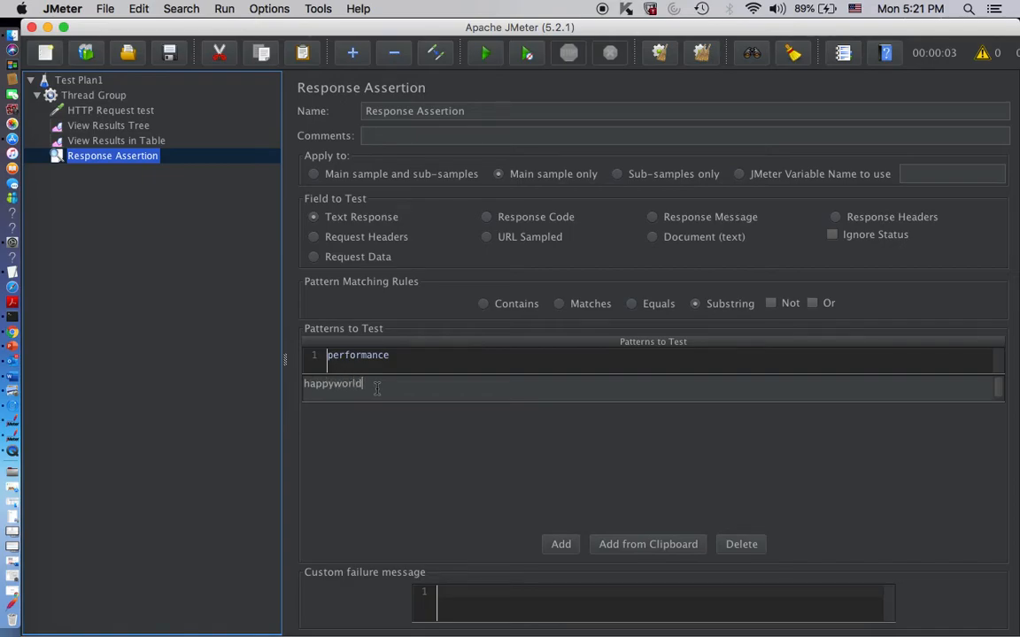
pyautogui.click(209, 362)
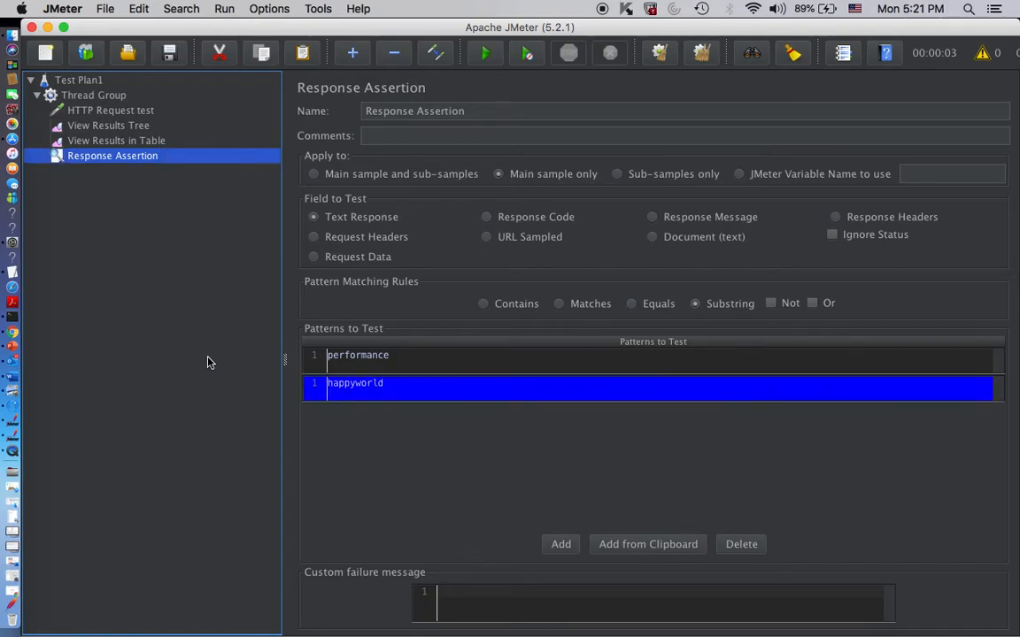
# - Clear all earlier results and rerun the test without saving the plan
pyautogui.click(707, 57)
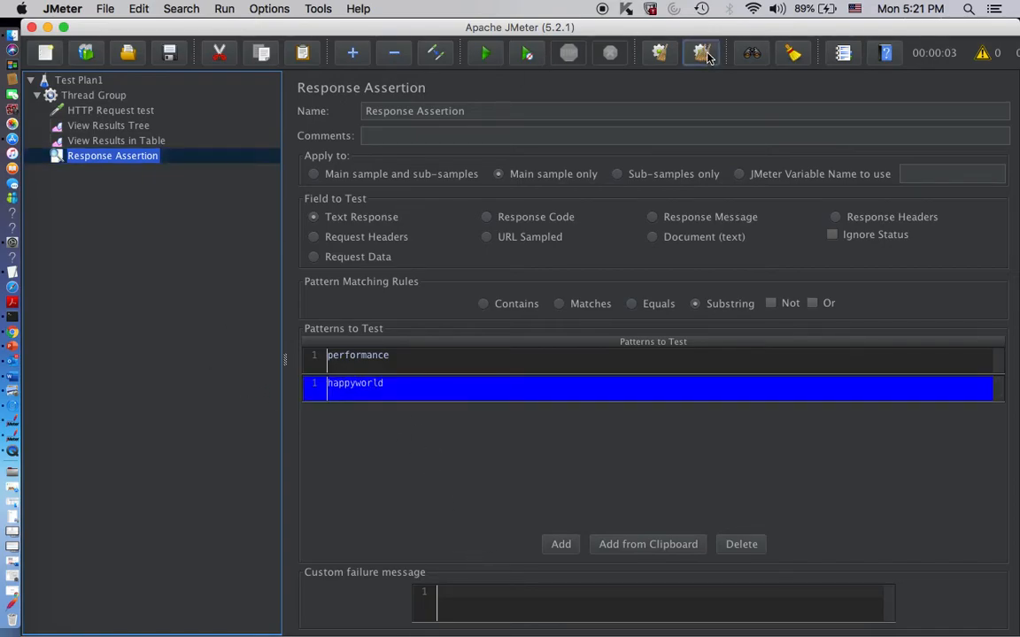
pyautogui.click(486, 56)
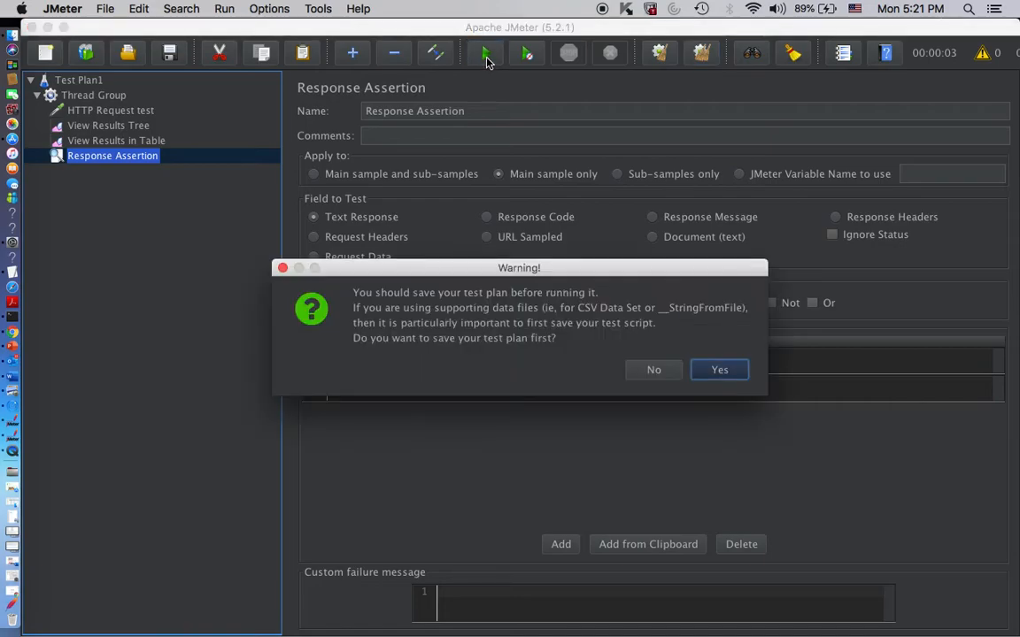
pyautogui.click(657, 377)
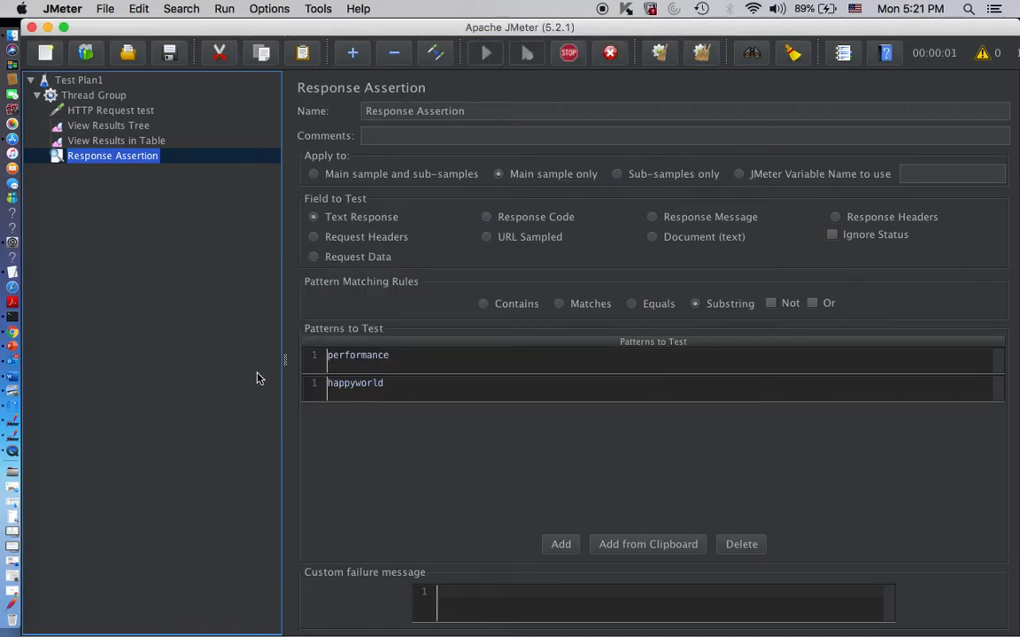
# - Examine the first two samples in View Results Tree, including the sub-requests' responses and the first sample's Response Assertion result
pyautogui.click(89, 129)
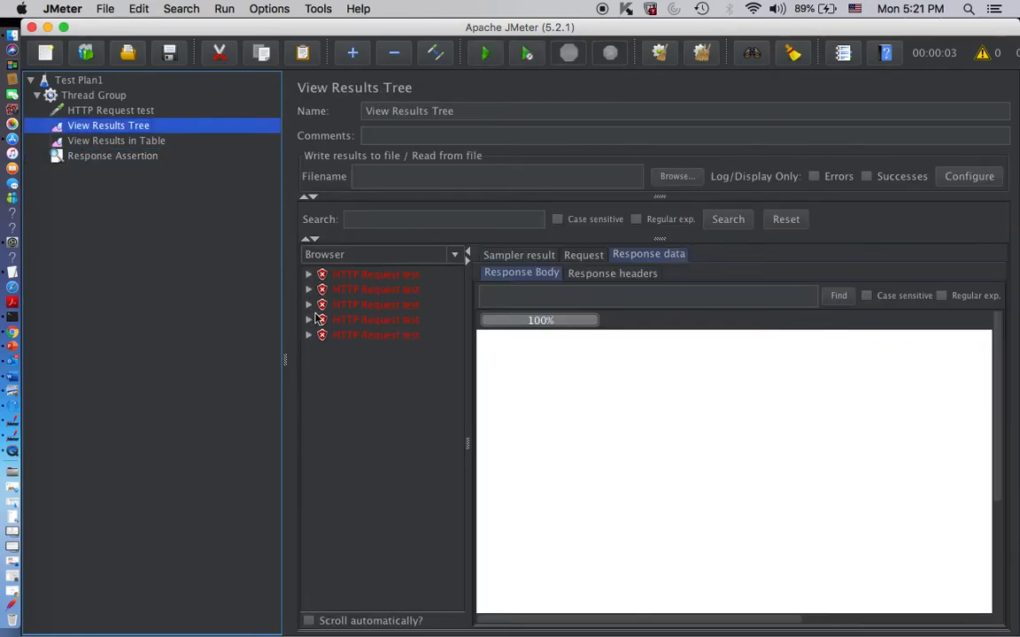
pyautogui.click(308, 276)
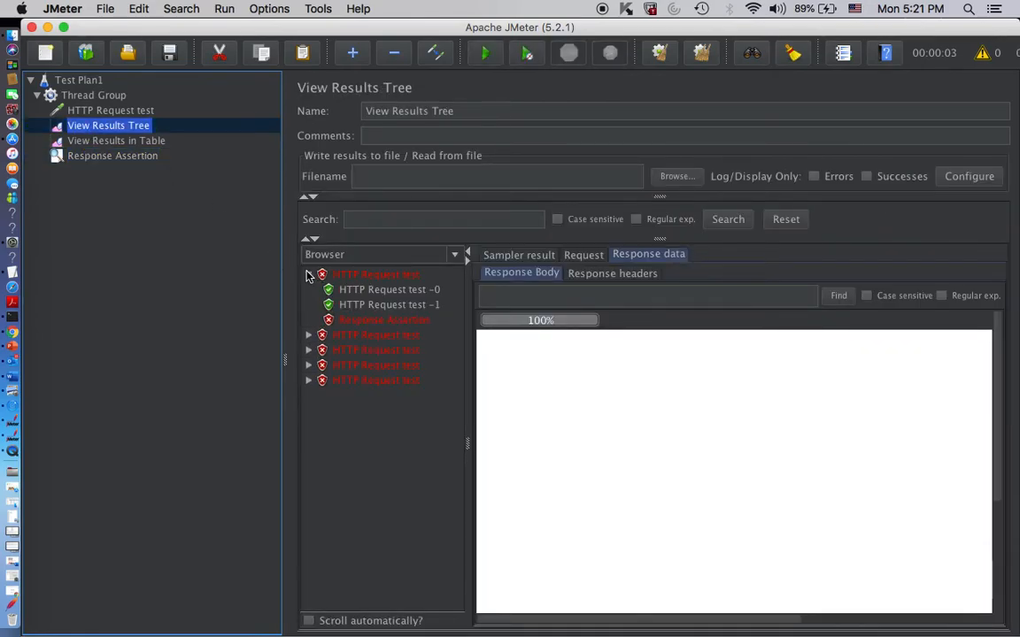
pyautogui.click(369, 290)
pyautogui.click(381, 307)
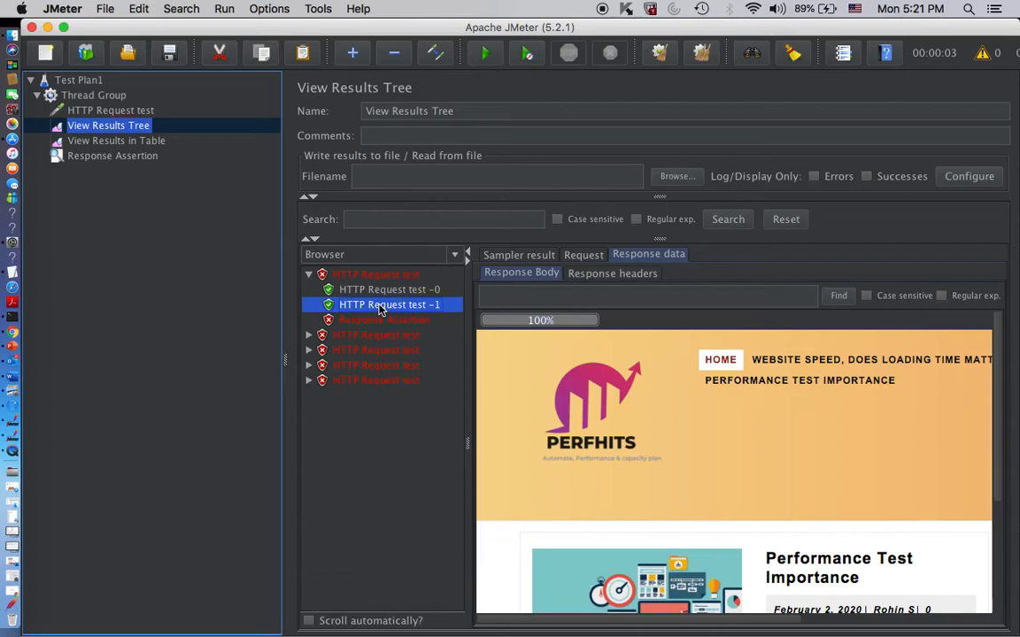
pyautogui.click(380, 322)
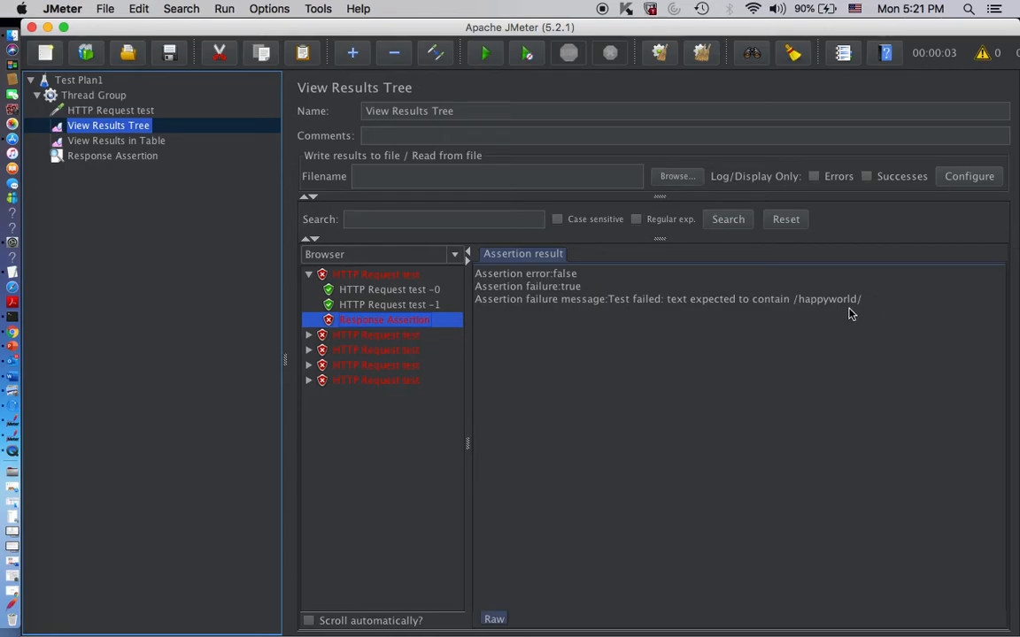
pyautogui.click(309, 334)
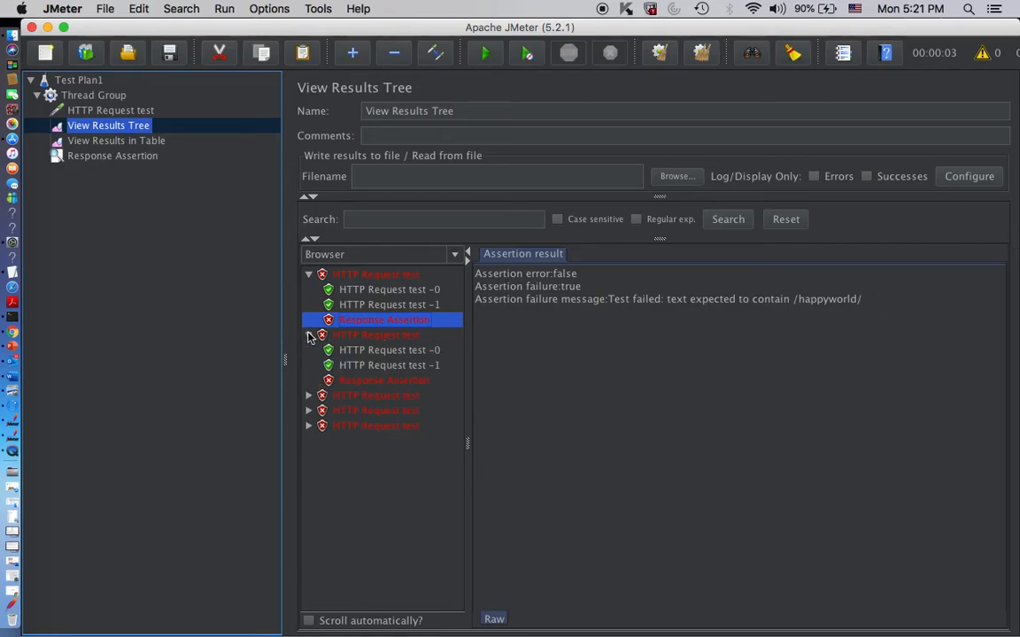
pyautogui.click(352, 366)
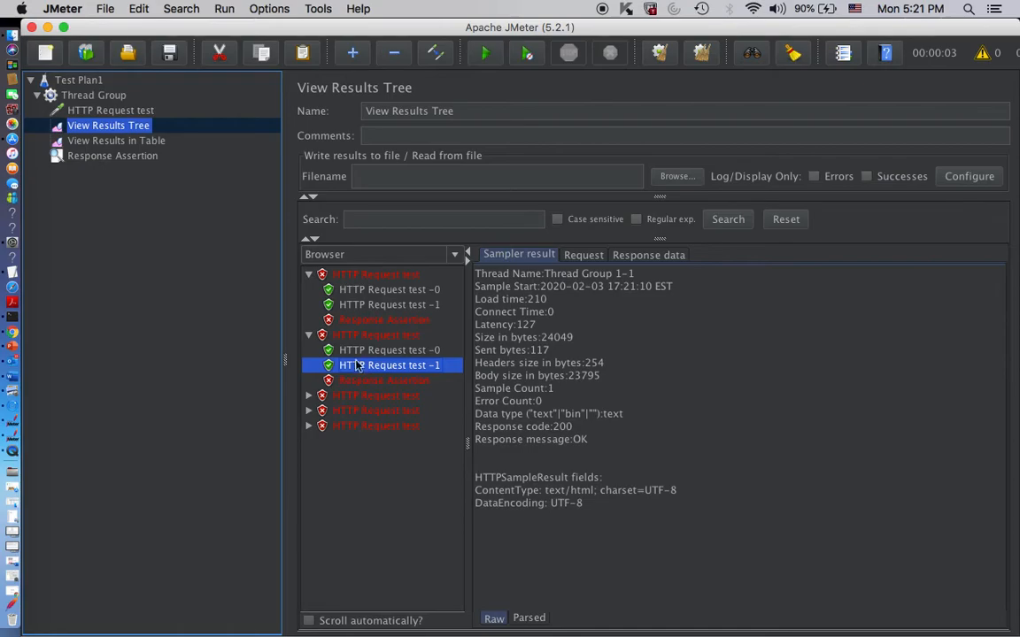
pyautogui.click(373, 324)
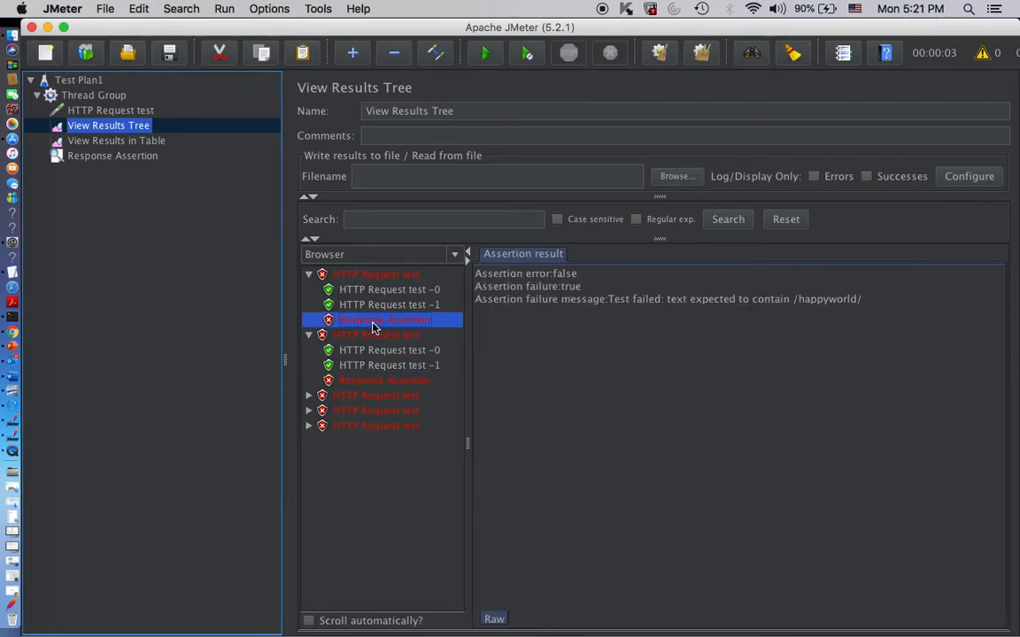
# - Delete the "performance" pattern from the Response Assertion
pyautogui.click(100, 158)
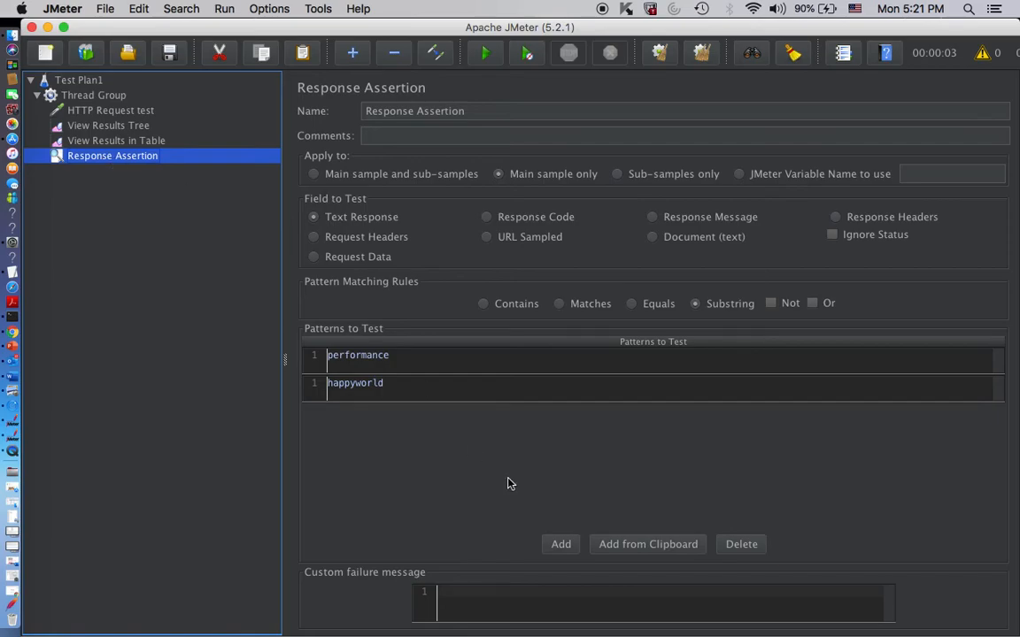
pyautogui.click(742, 545)
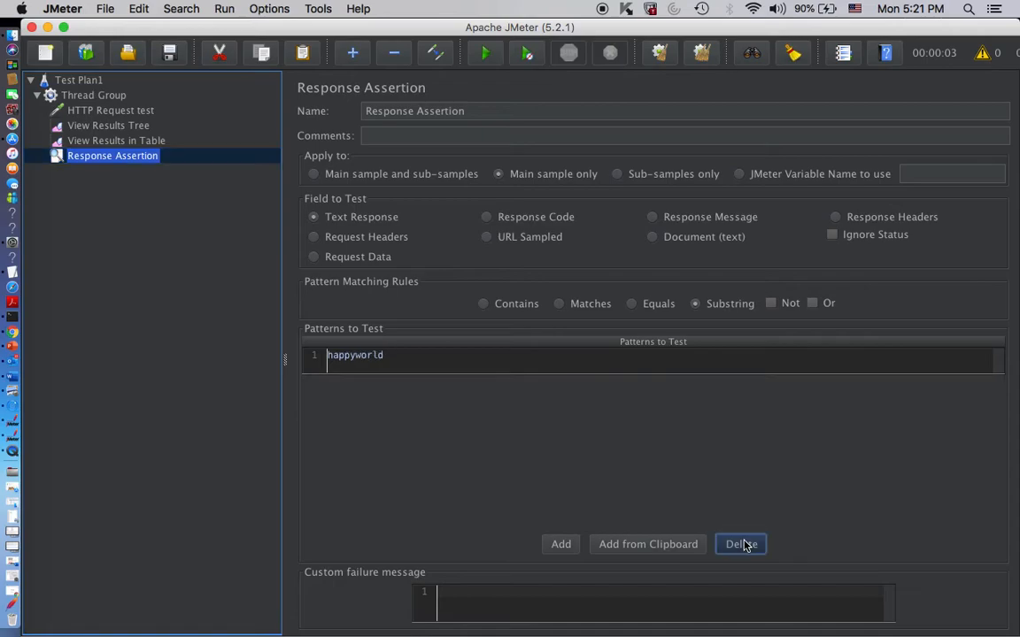
# - Add another response assertion to the Thread Group and name it "Response Assertion 2"
pyautogui.click(81, 97)
pyautogui.rightClick(81, 100)
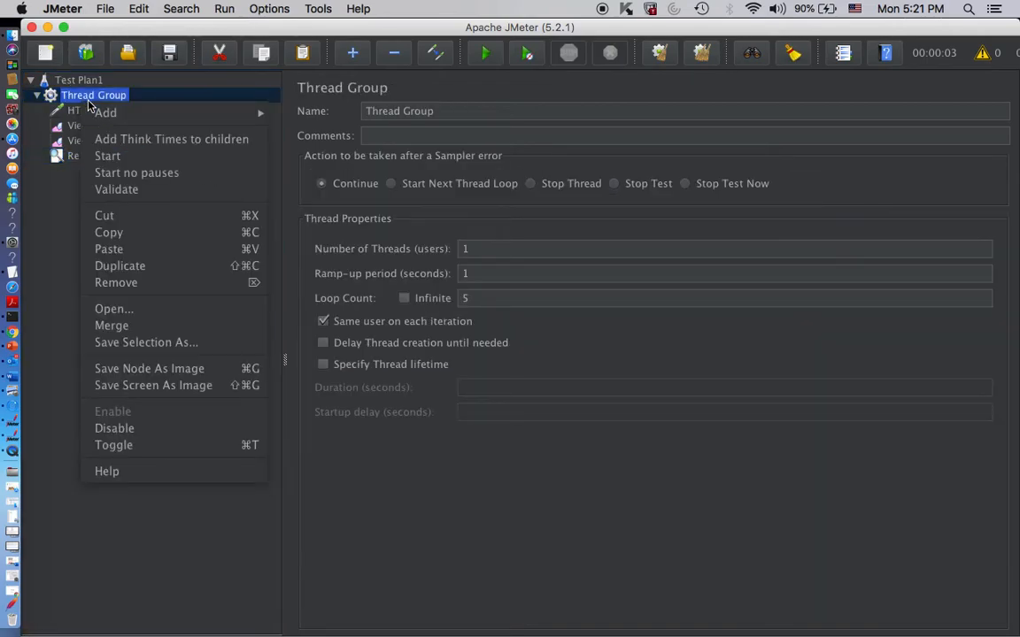
pyautogui.moveTo(107, 113)
pyautogui.moveTo(346, 203)
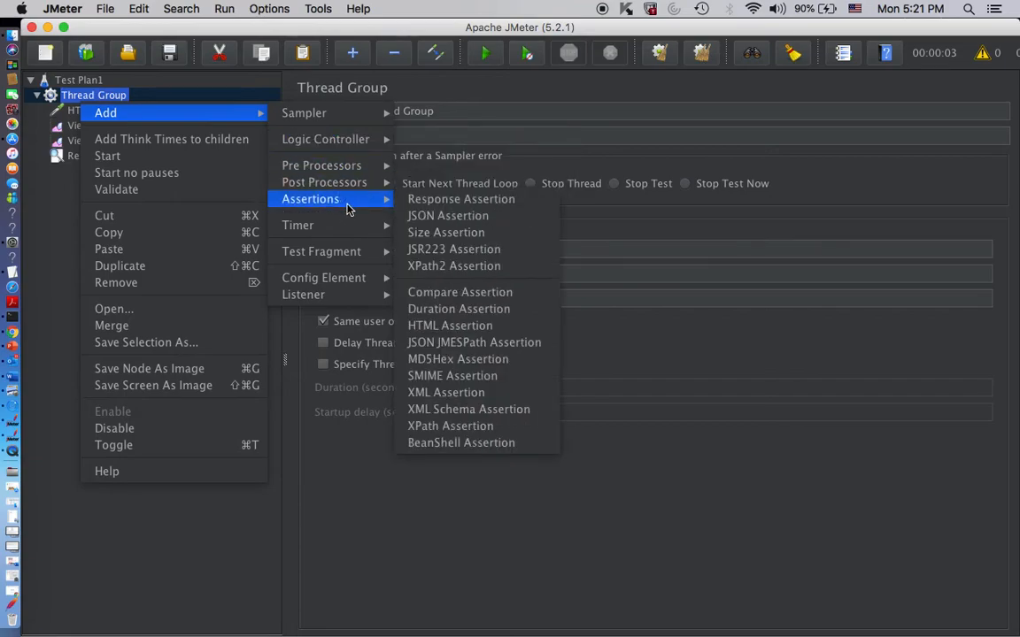
pyautogui.click(445, 200)
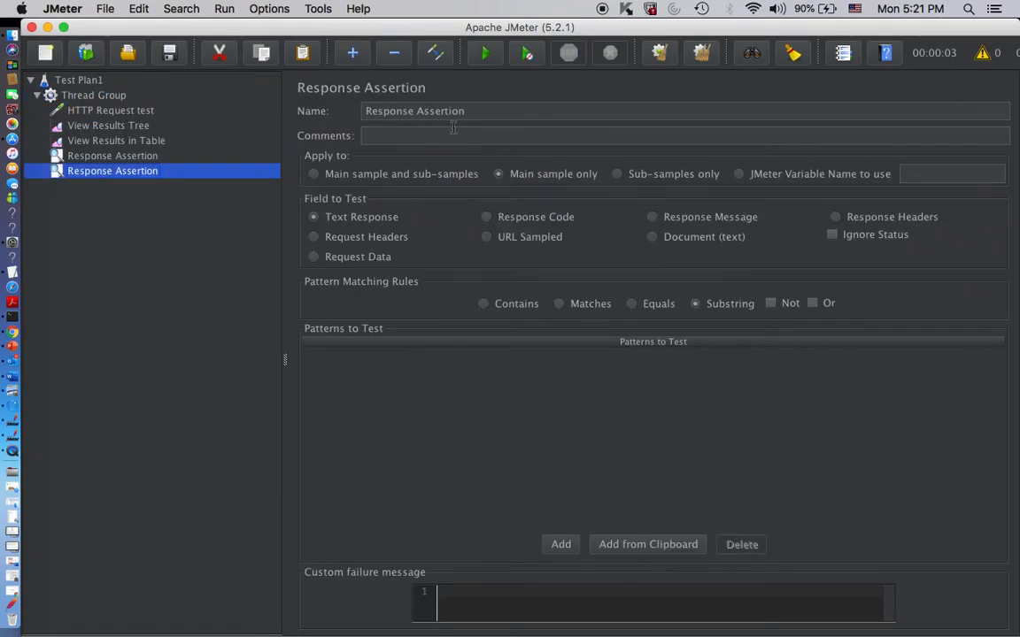
pyautogui.click(499, 111)
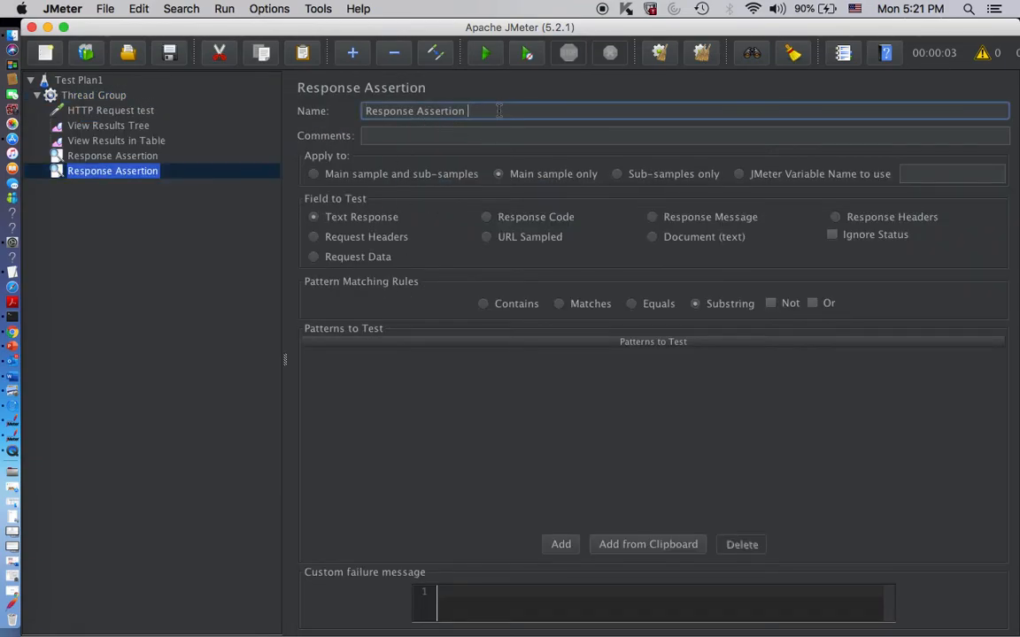
# - Add "hello jmeter" as a pattern to test in Response Assertion 2
pyautogui.click(561, 545)
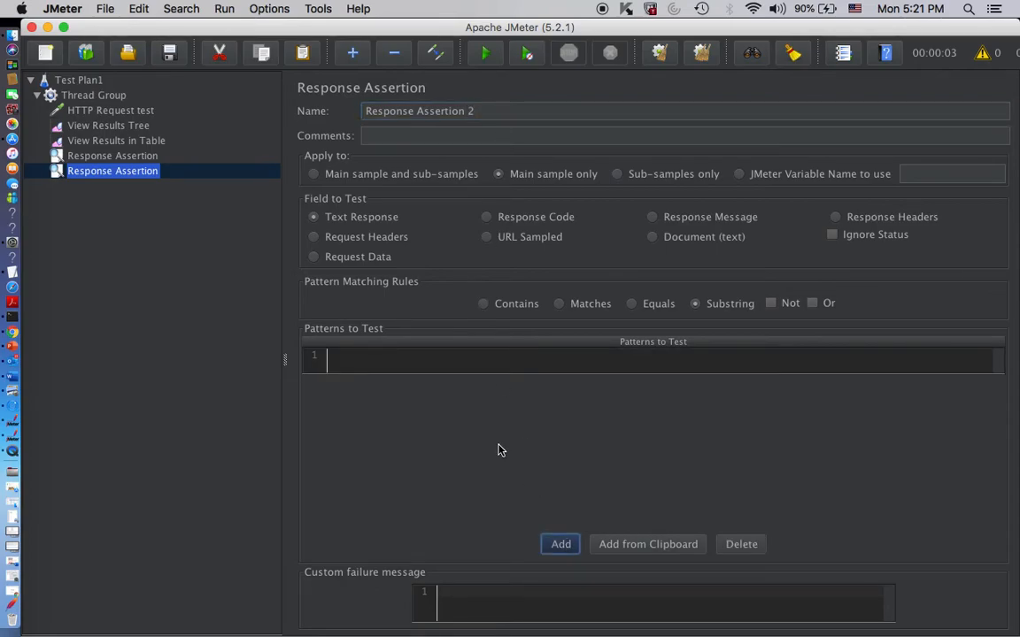
pyautogui.click(470, 358)
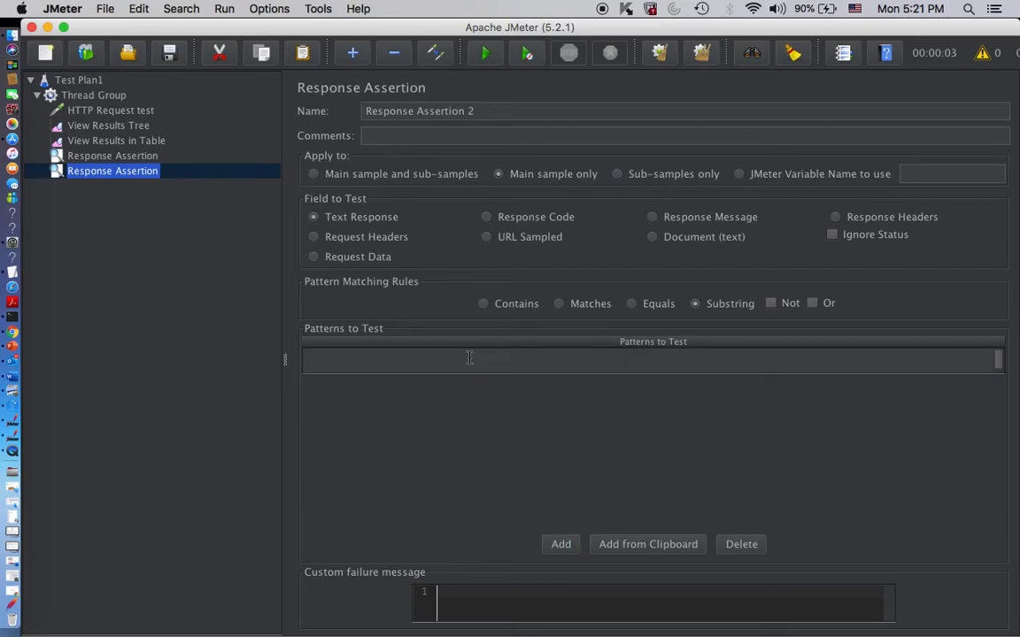
pyautogui.write('hello jmeter')
# - Clear all previous results and run the test with both assertions without saving the plan
pyautogui.click(702, 54)
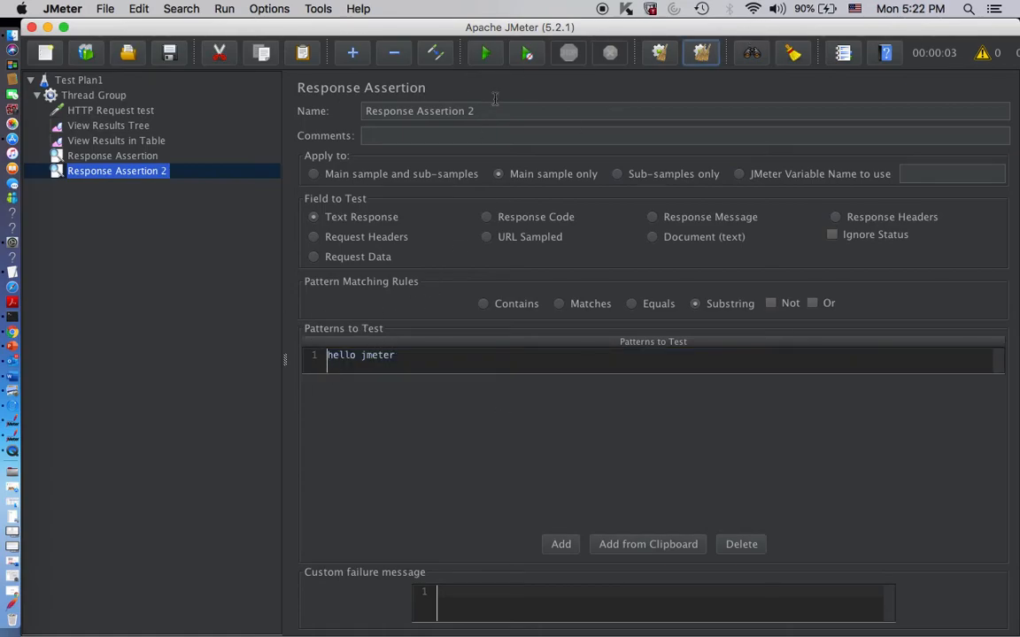
pyautogui.click(483, 51)
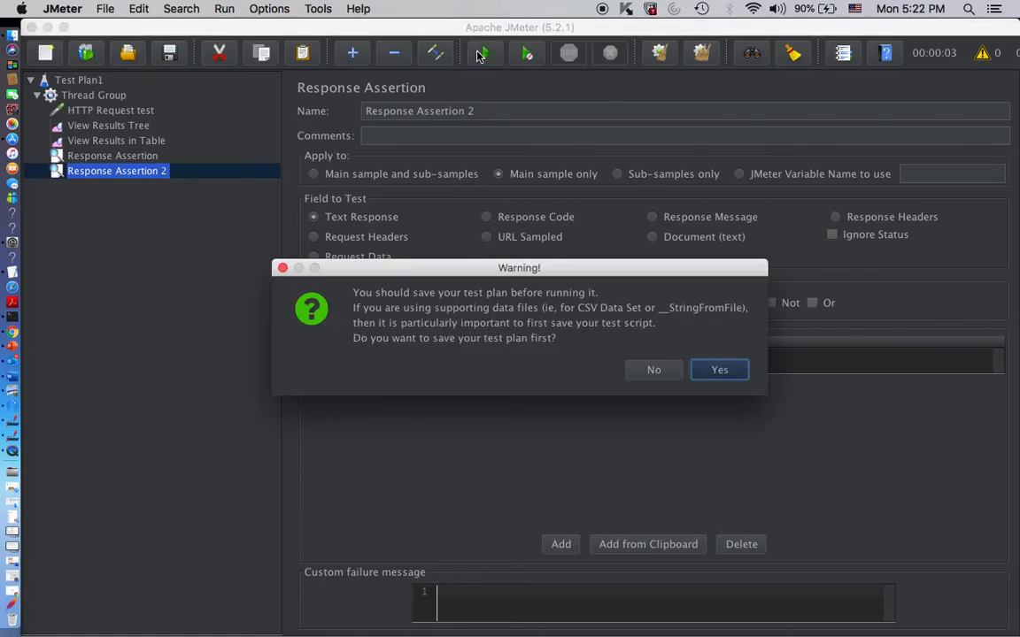
pyautogui.click(649, 372)
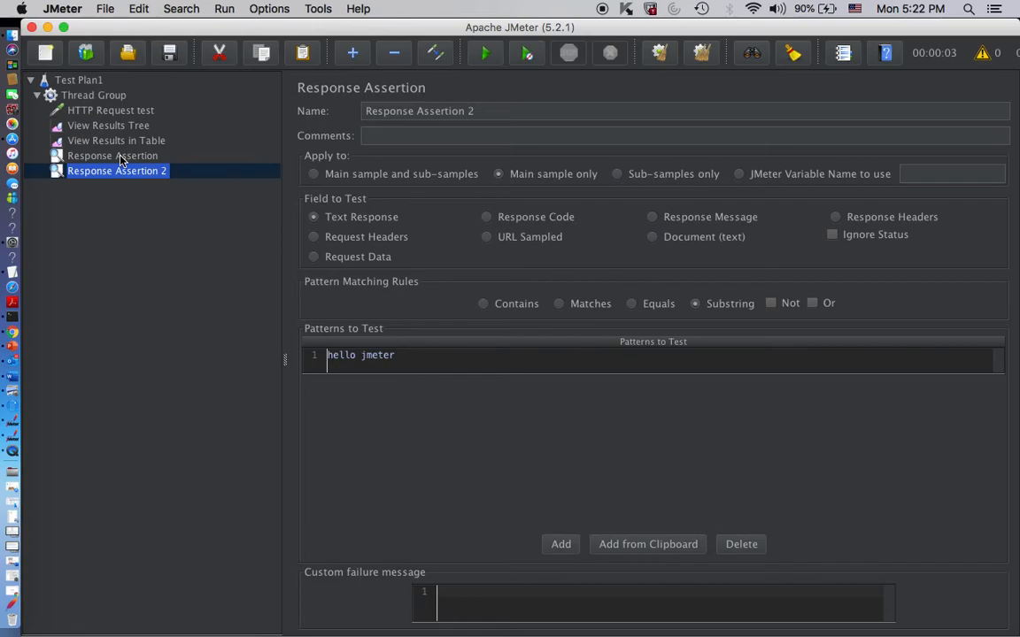
# - Inspect the first sample's Response Assertion result in View Results Tree, and compare it with the patterns of both assertions
pyautogui.click(103, 126)
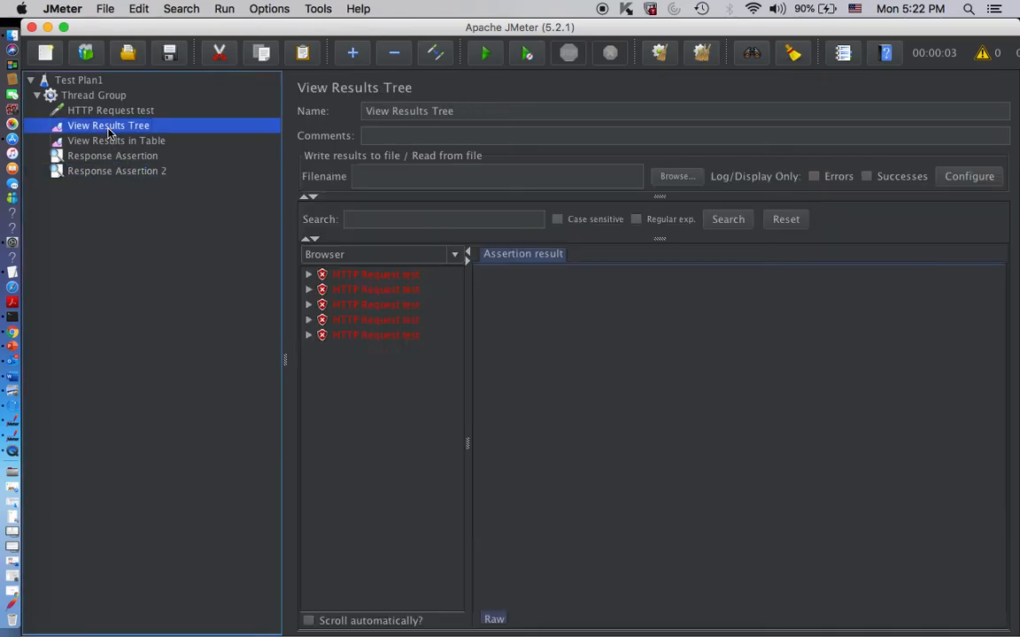
pyautogui.click(308, 274)
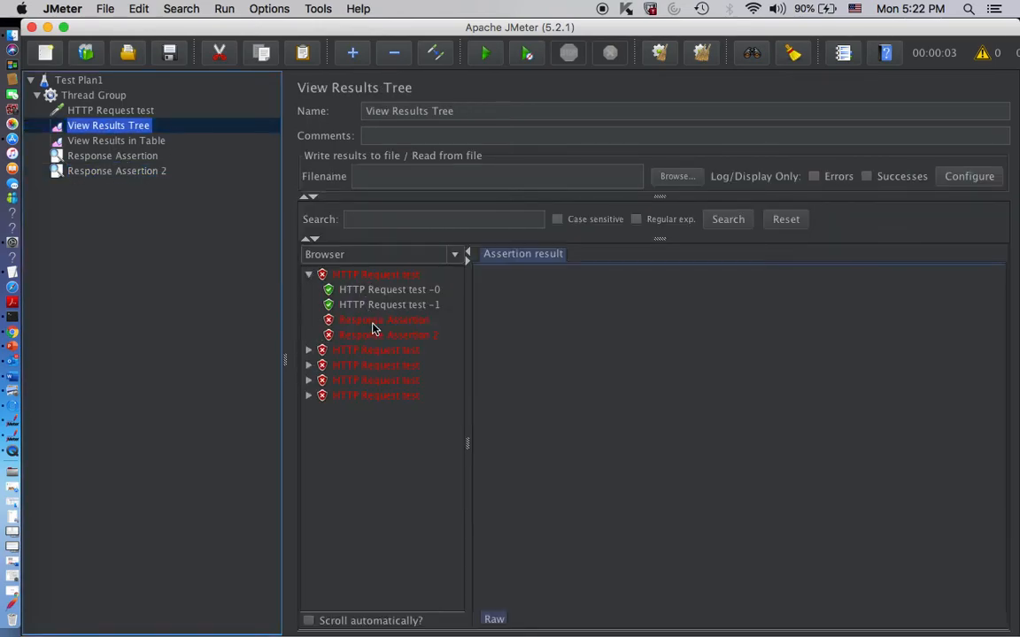
pyautogui.click(372, 321)
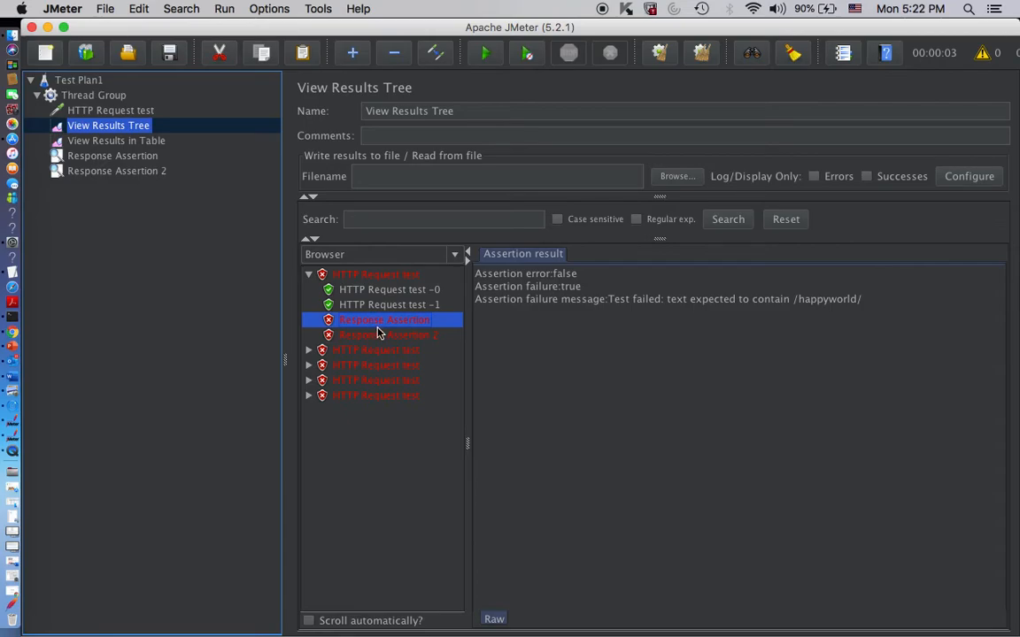
pyautogui.click(122, 159)
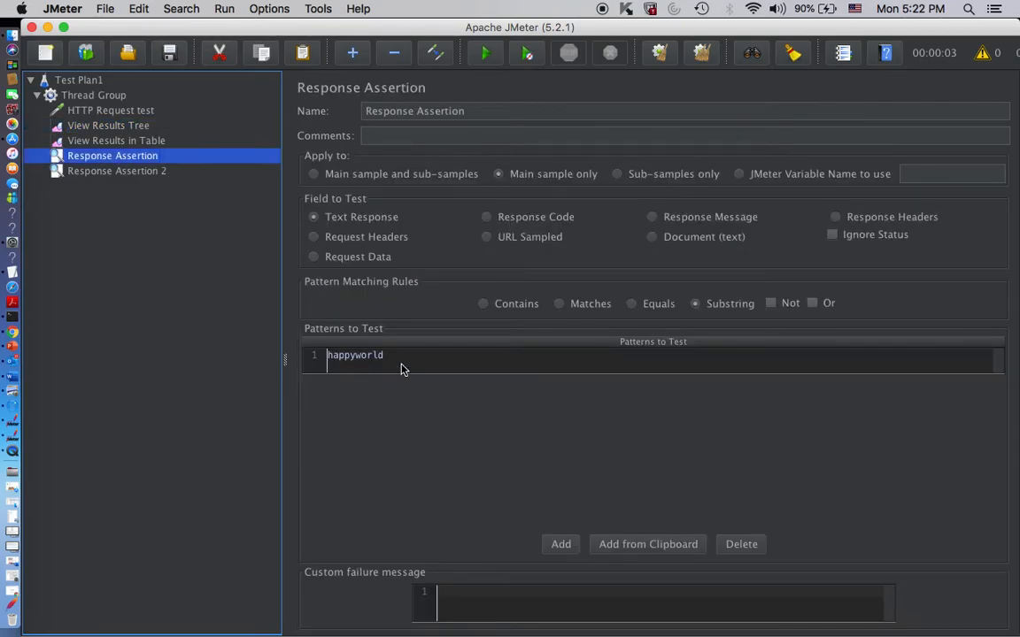
pyautogui.click(128, 175)
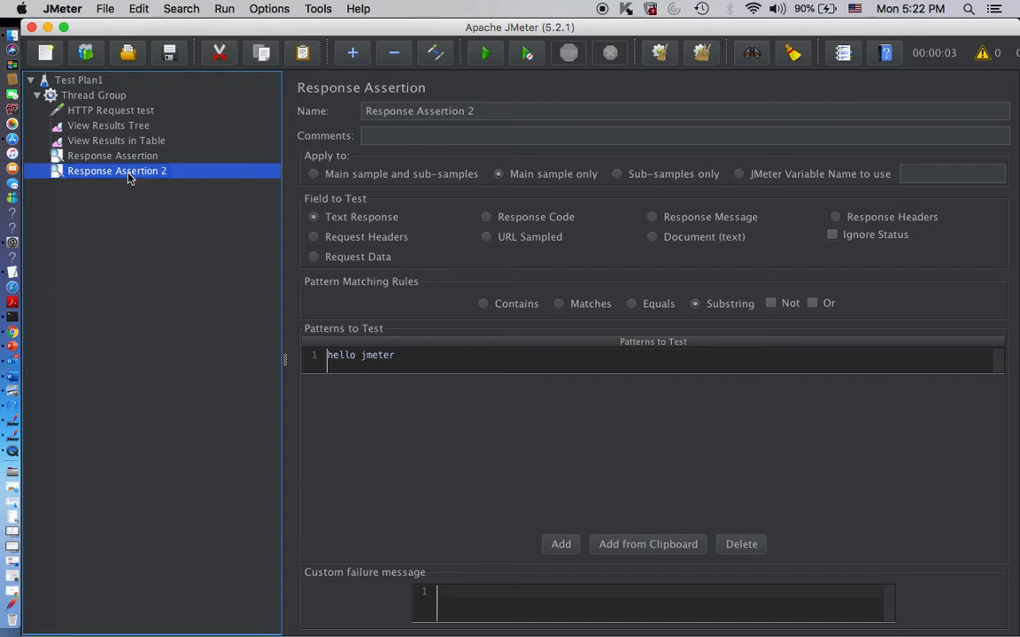
# - Replace the "happyworld" pattern in the first Response Assertion with "performance", clearing the existing results
pyautogui.click(115, 156)
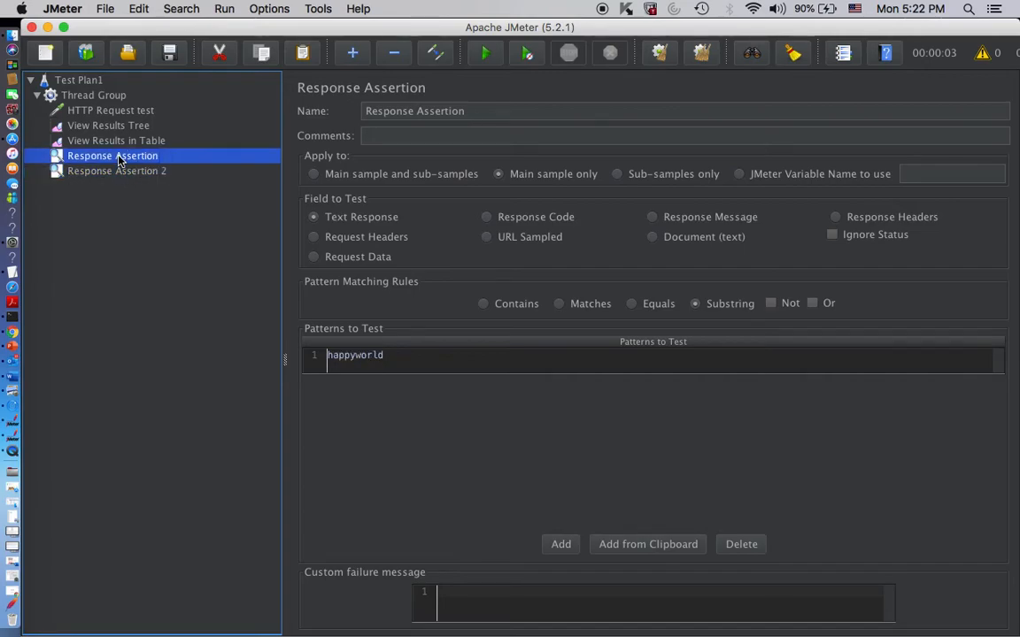
pyautogui.click(421, 363)
pyautogui.click(713, 53)
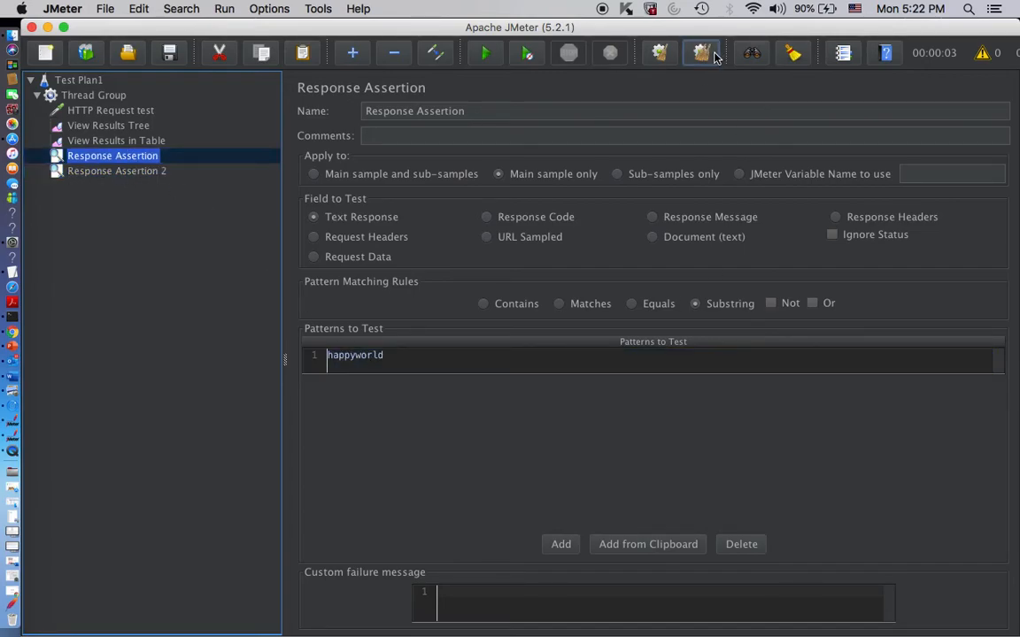
pyautogui.click(462, 357)
pyautogui.doubleClick(461, 360)
pyautogui.moveTo(461, 357); pyautogui.dragTo(223, 355)
pyautogui.write('performance')
# - Clear all results and rerun the test with the changed pattern without saving the plan
pyautogui.click(704, 55)
pyautogui.click(485, 53)
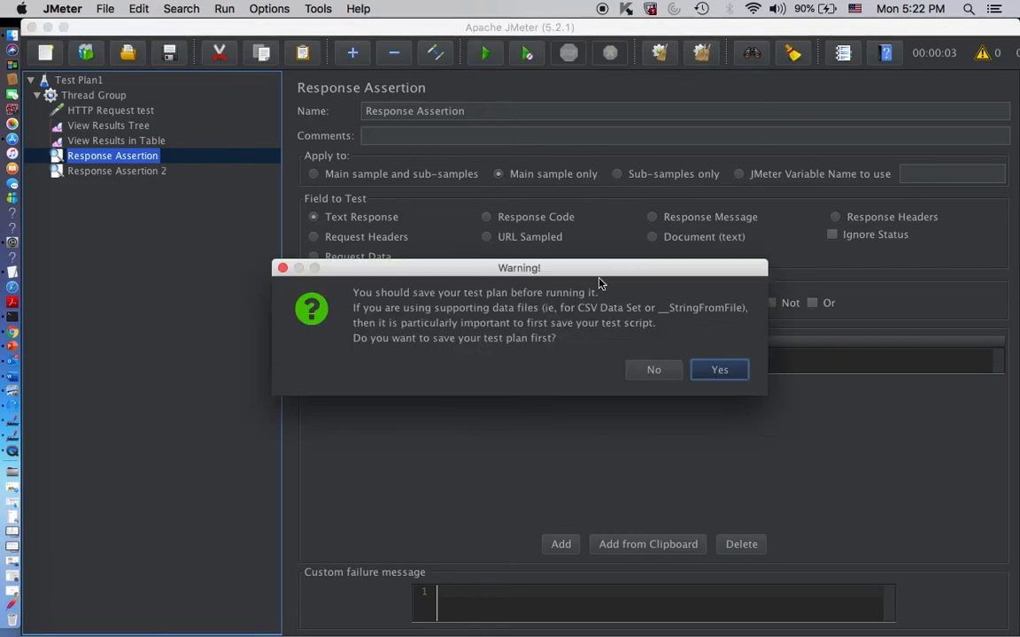
pyautogui.click(662, 370)
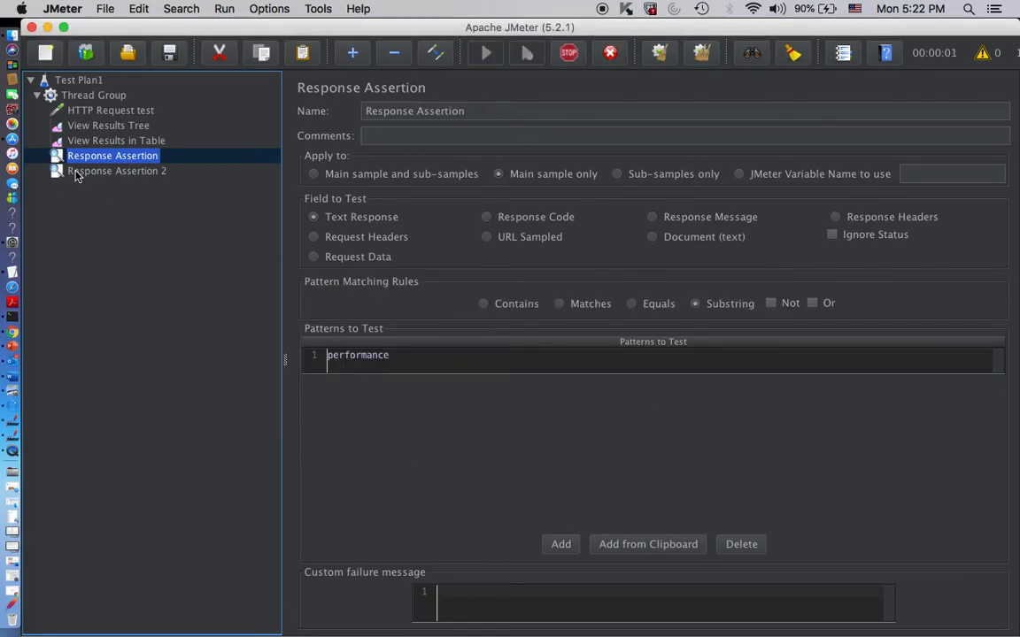
# - Expand the first three samples in View Results Tree and check the Response Assertion 2 results of the first two
pyautogui.click(102, 130)
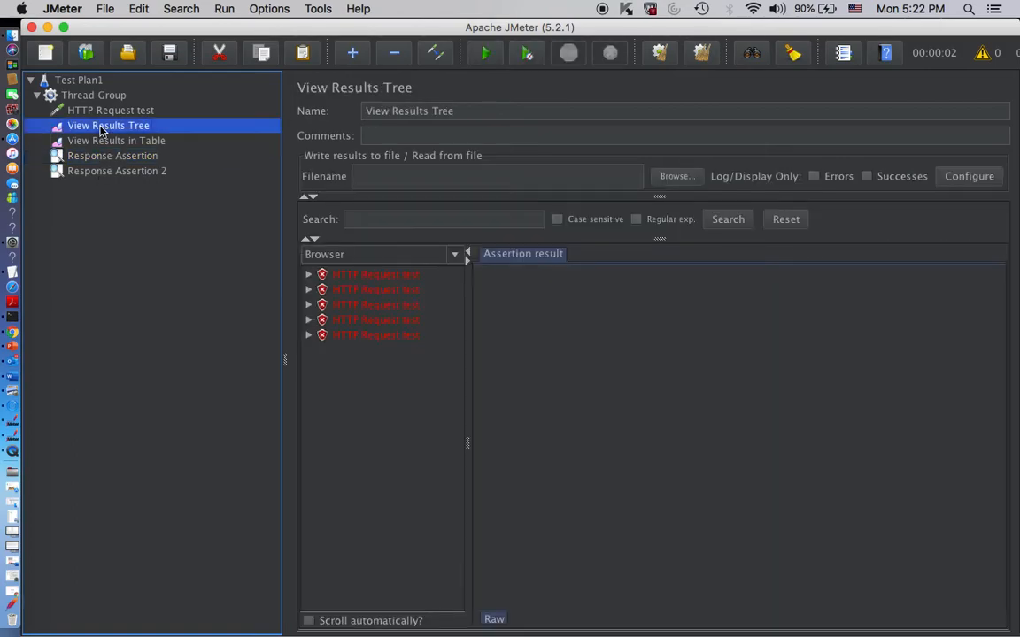
pyautogui.click(308, 275)
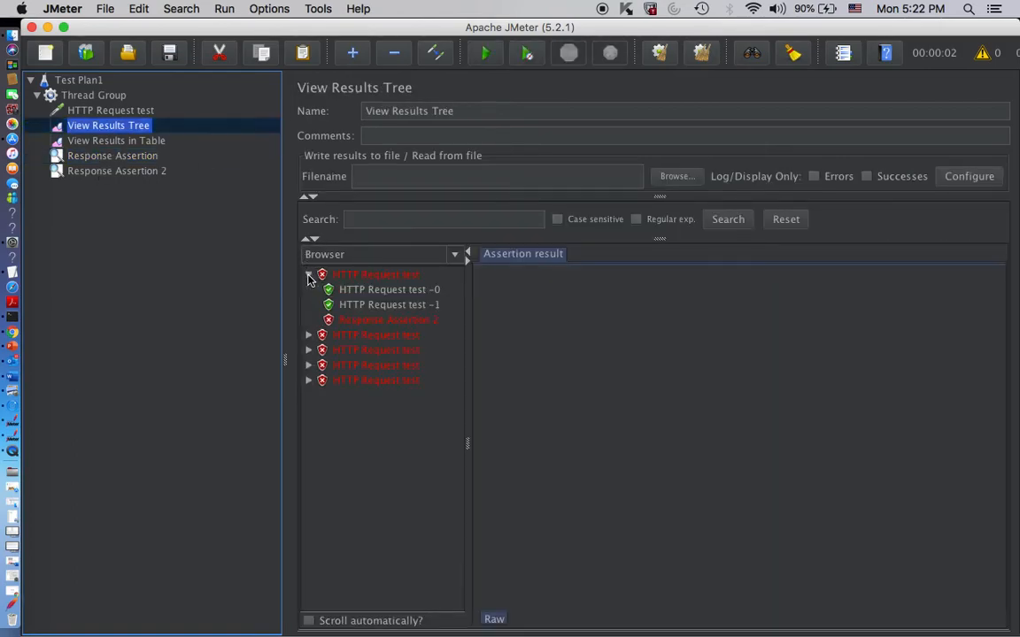
pyautogui.click(358, 320)
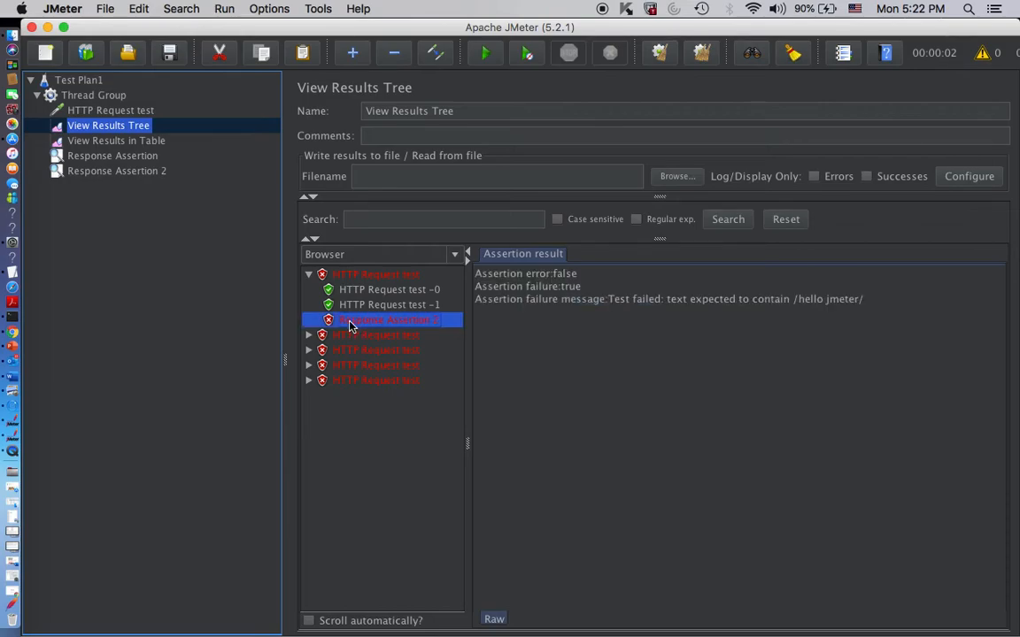
pyautogui.click(308, 335)
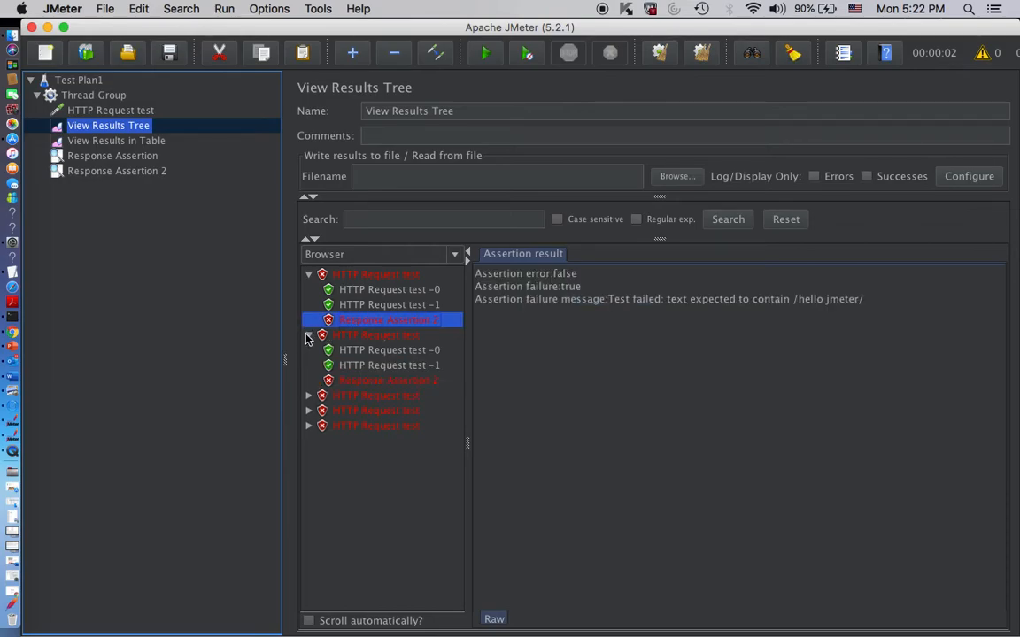
pyautogui.click(376, 382)
pyautogui.click(308, 395)
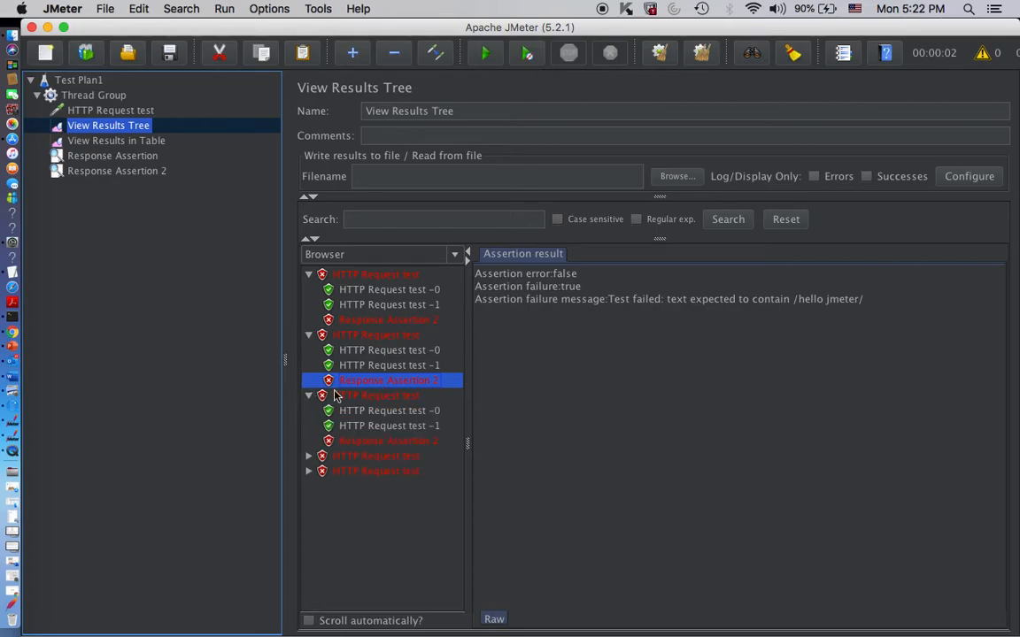
# - Review the Thread Group settings and the server name configured in the HTTP Request test
pyautogui.click(81, 82)
pyautogui.click(110, 97)
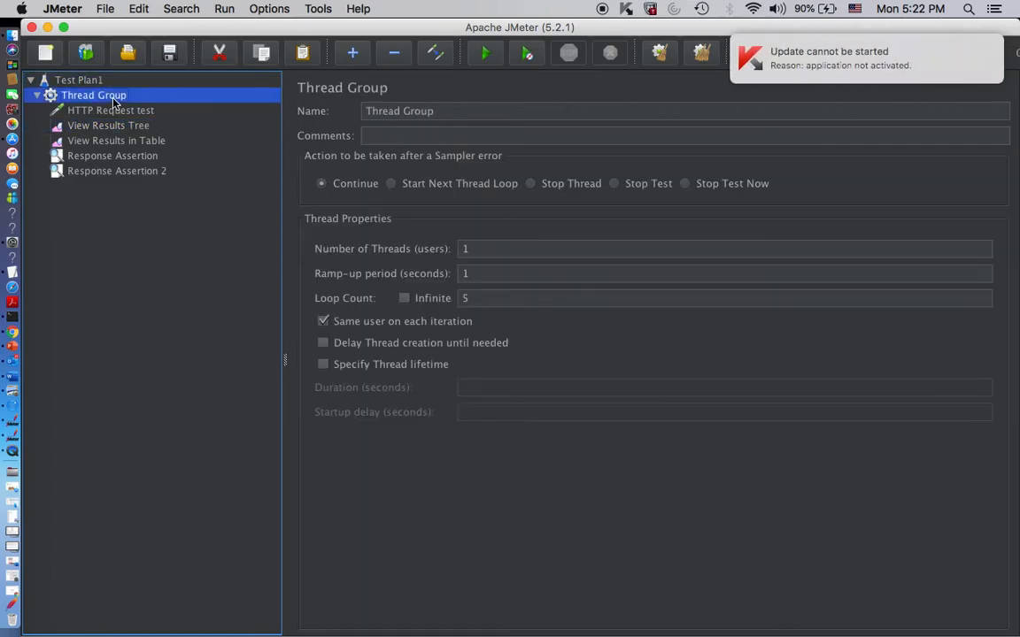
pyautogui.click(114, 109)
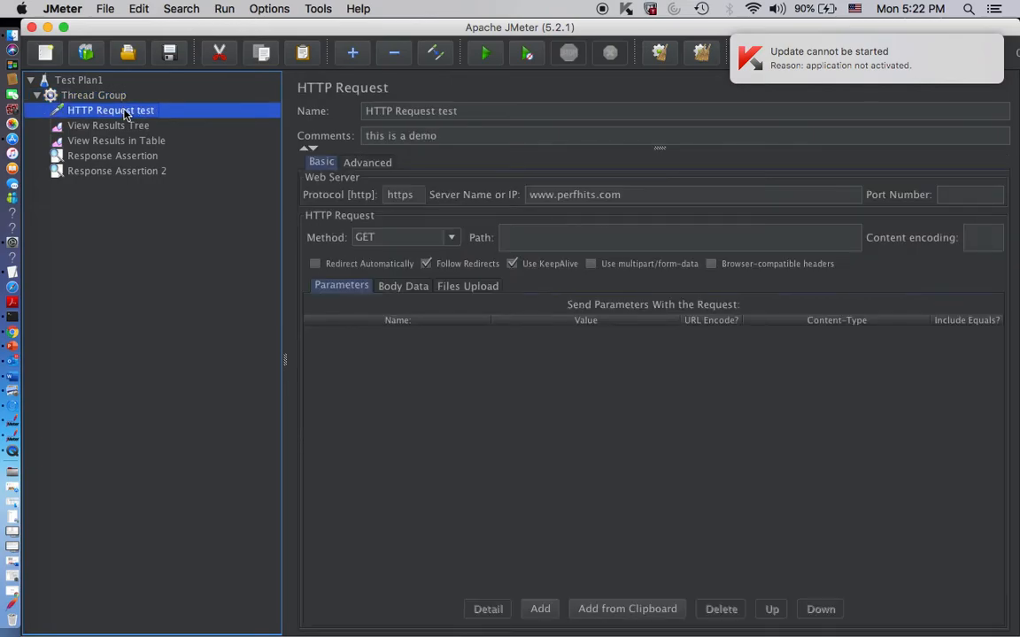
pyautogui.moveTo(622, 195); pyautogui.dragTo(524, 195)
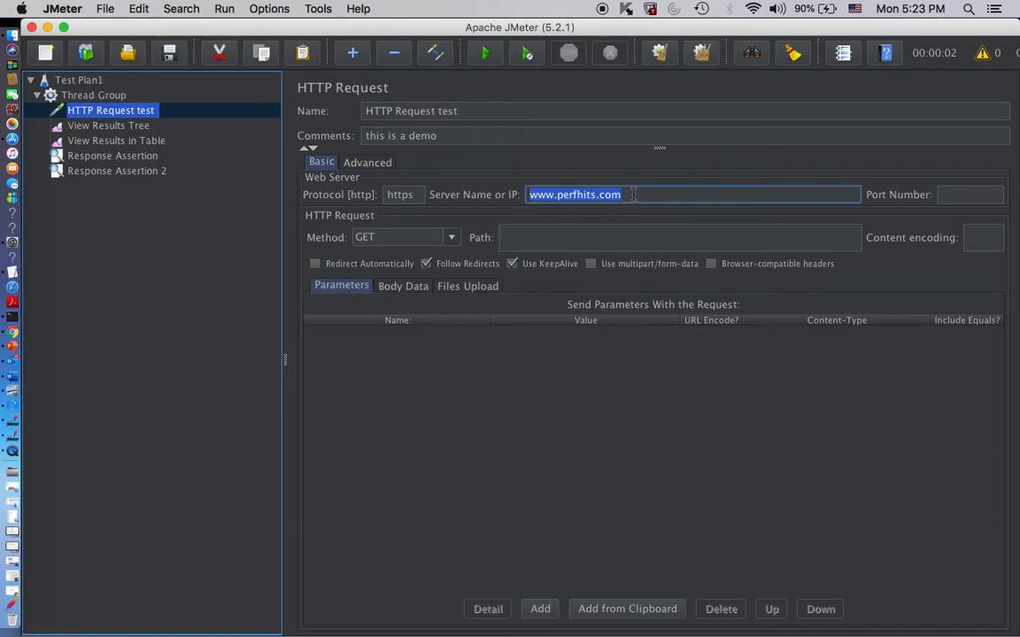
# - Review the HTTP request's server name, the results tree, and the Thread Group's number of threads and ramp-up period
pyautogui.moveTo(634, 195); pyautogui.dragTo(505, 195)
pyautogui.click(100, 127)
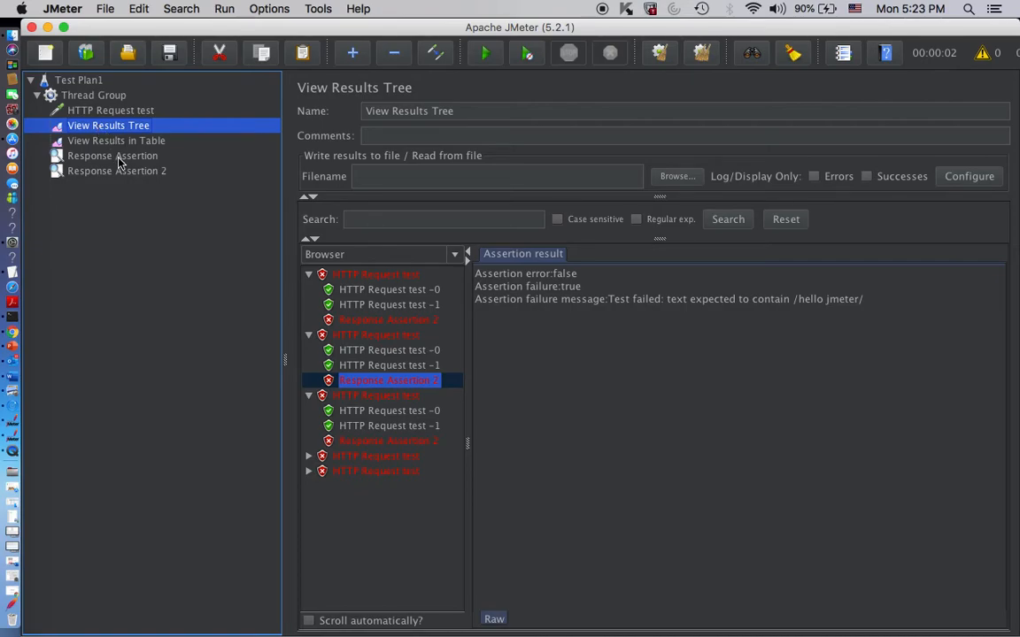
pyautogui.click(94, 94)
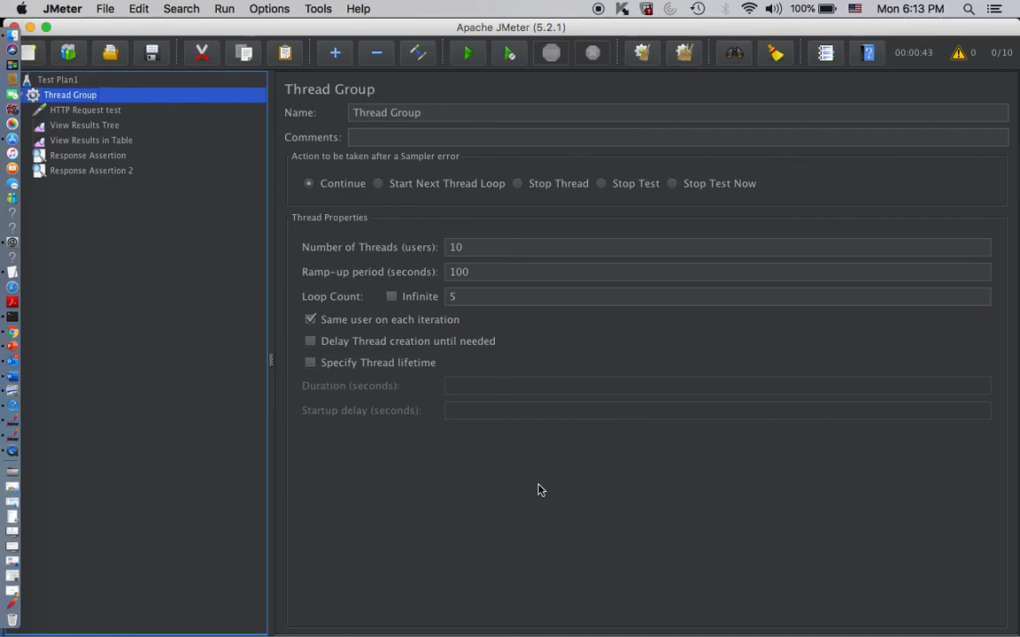
pyautogui.click(488, 248)
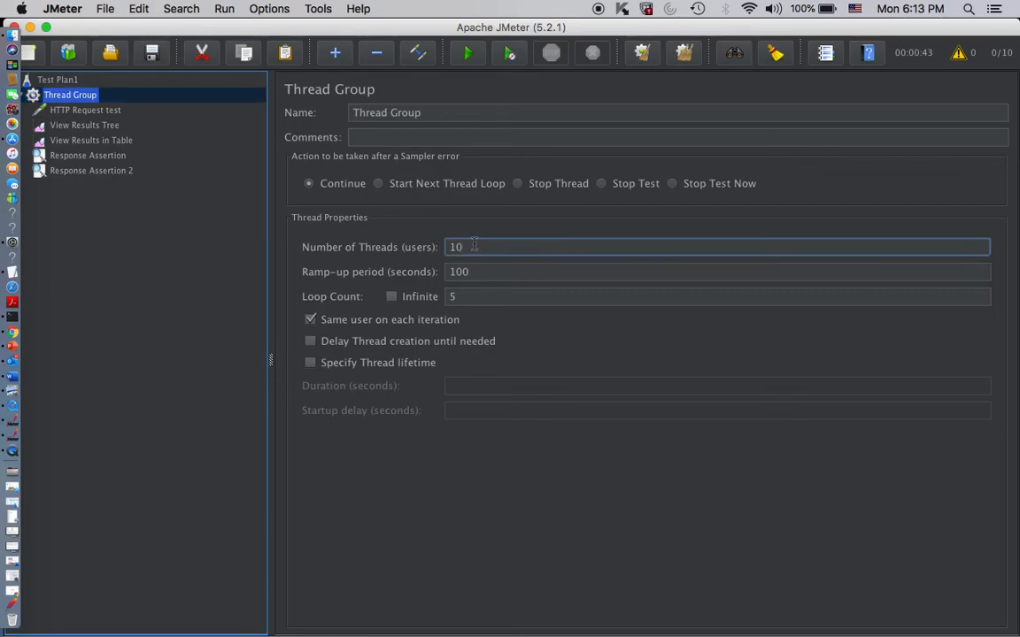
pyautogui.click(482, 271)
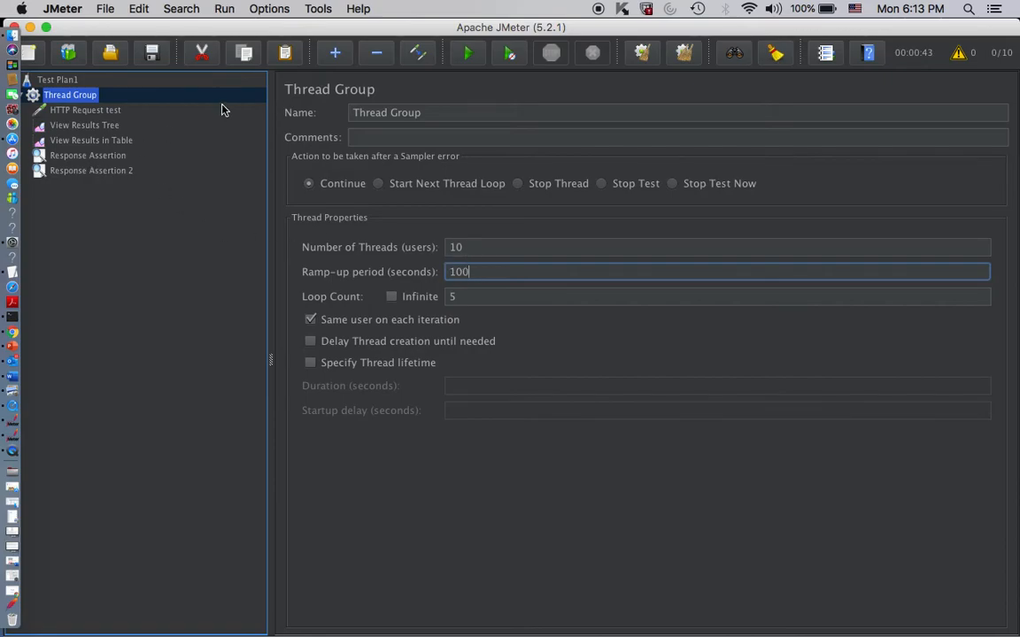
pyautogui.click(978, 54)
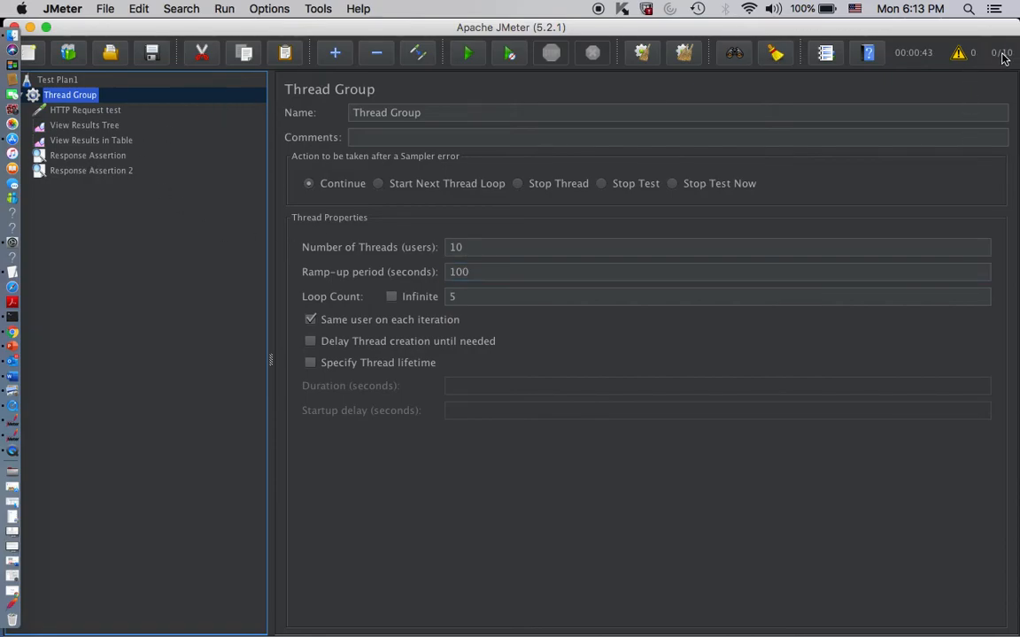
# - Check the patterns of both response assertions and disable Response Assertion 2
pyautogui.click(72, 157)
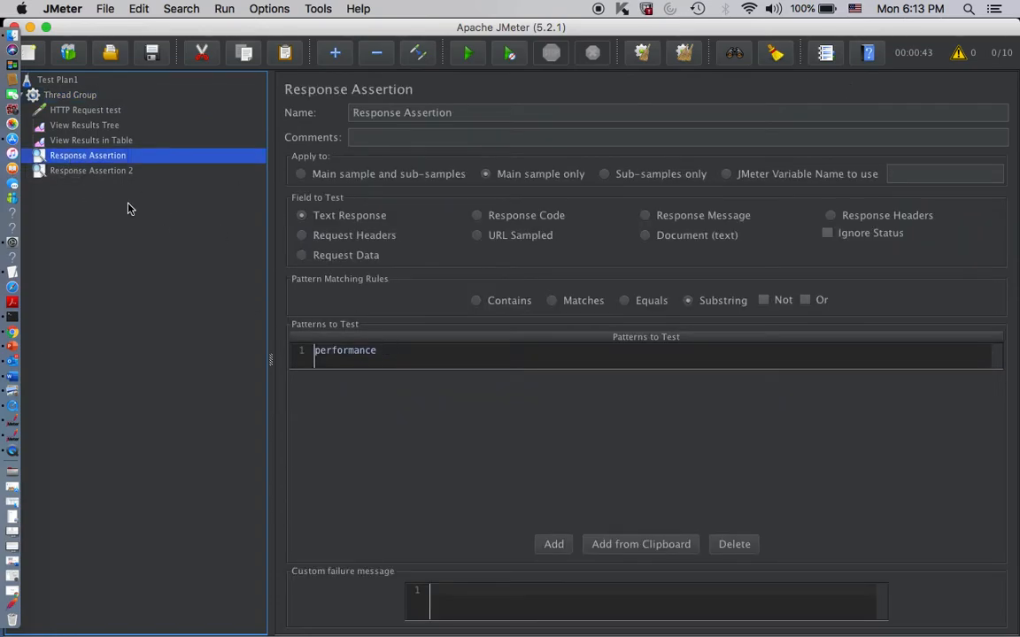
pyautogui.click(104, 173)
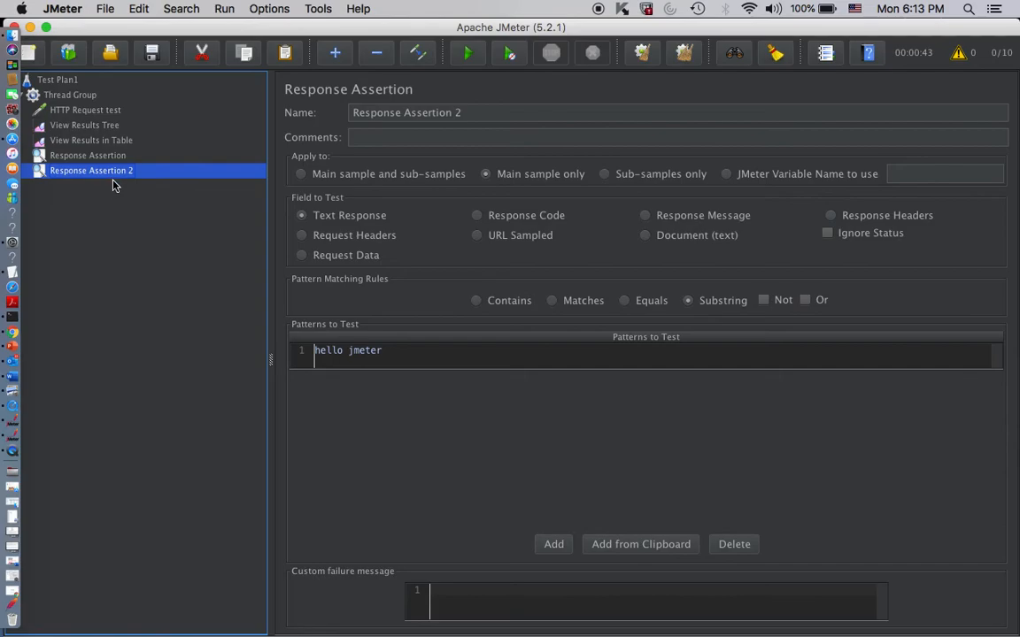
pyautogui.rightClick(105, 174)
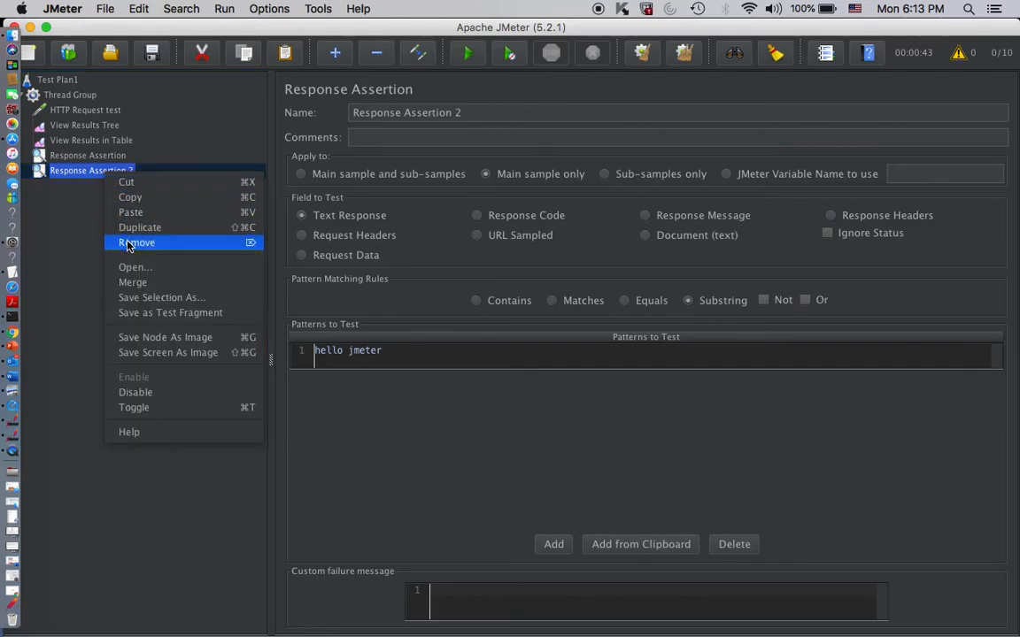
pyautogui.click(133, 393)
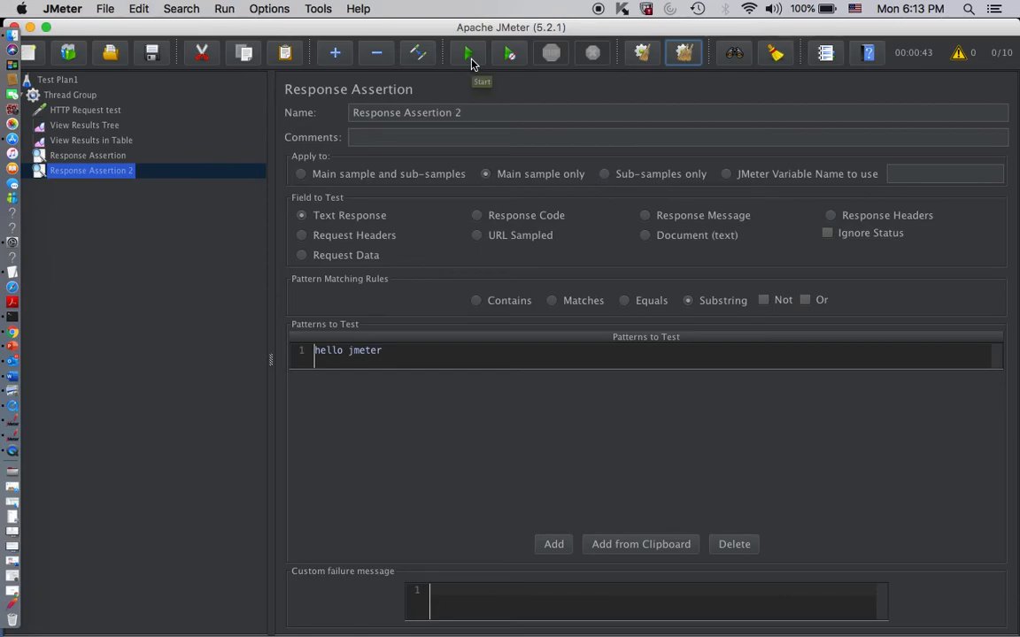
# - Run the test with only the first Response Assertion enabled, without saving the plan
pyautogui.click(75, 160)
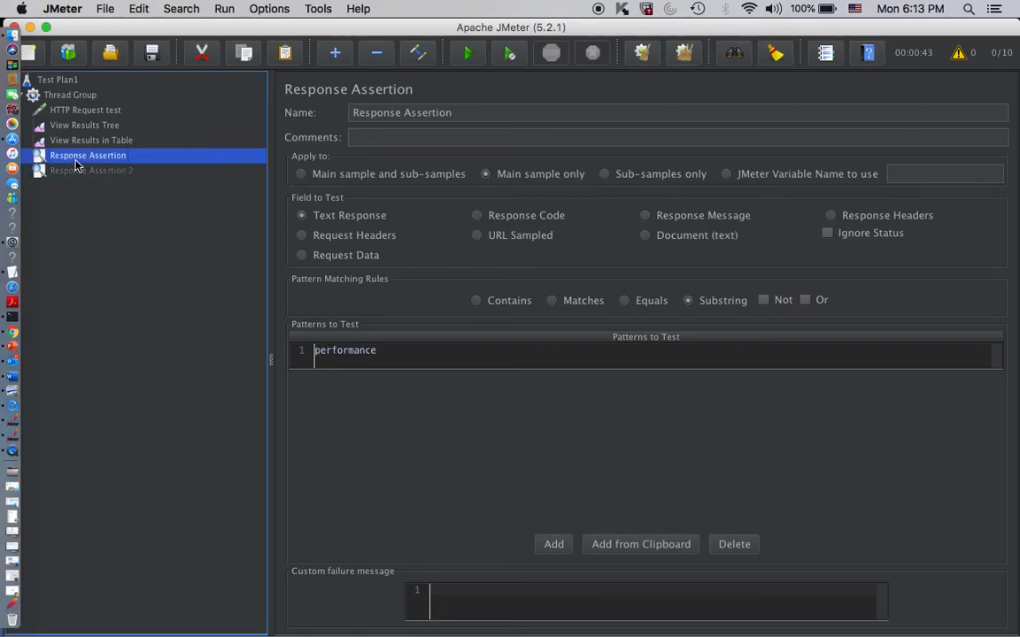
pyautogui.click(467, 53)
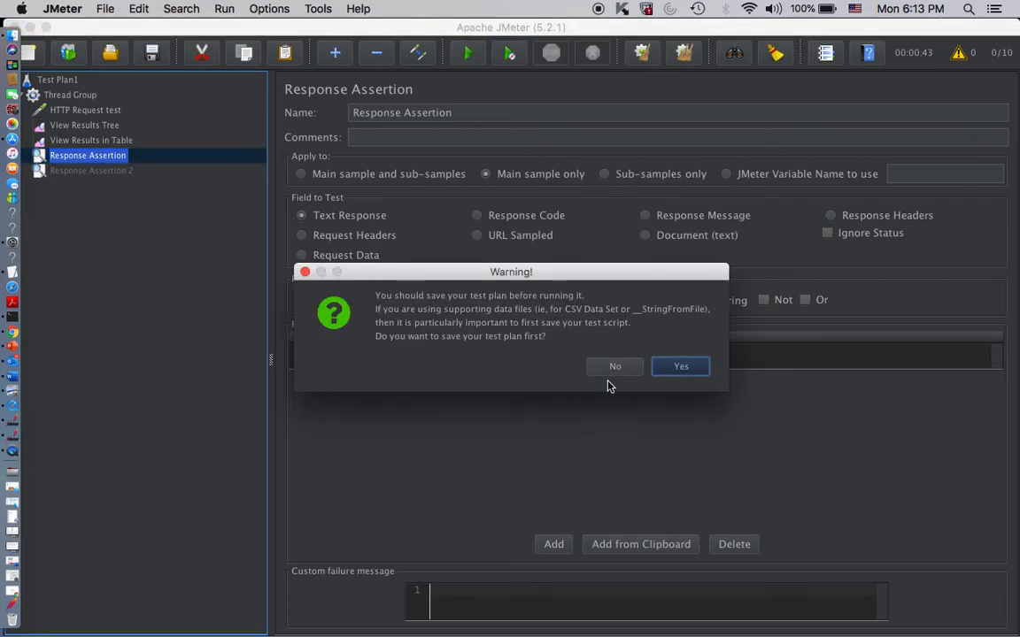
pyautogui.click(607, 368)
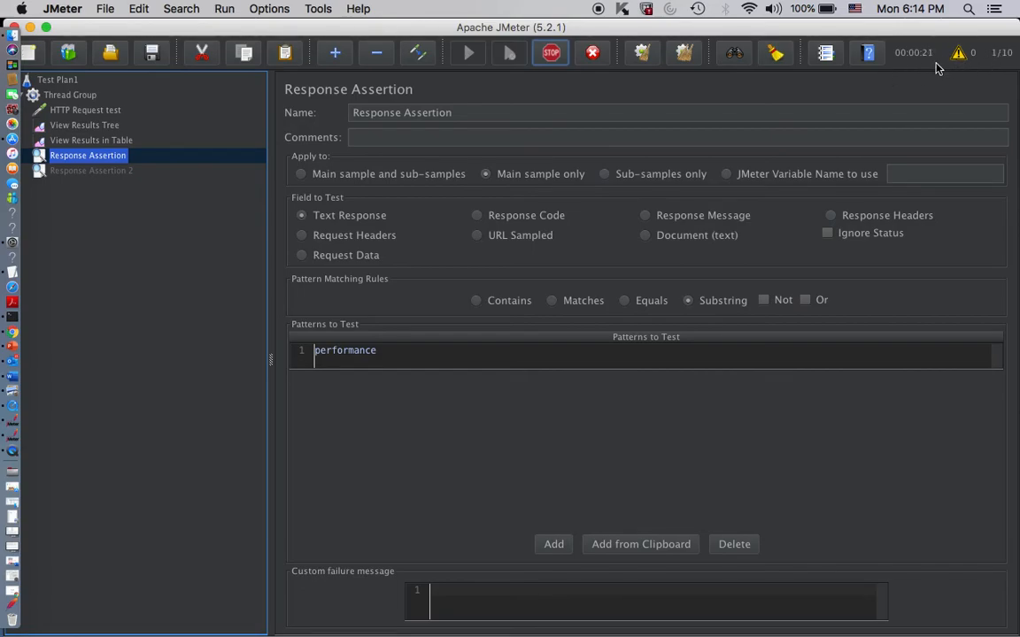
# - Check the sample statuses in View Results in Table and expand the first sample in View Results Tree
pyautogui.click(92, 142)
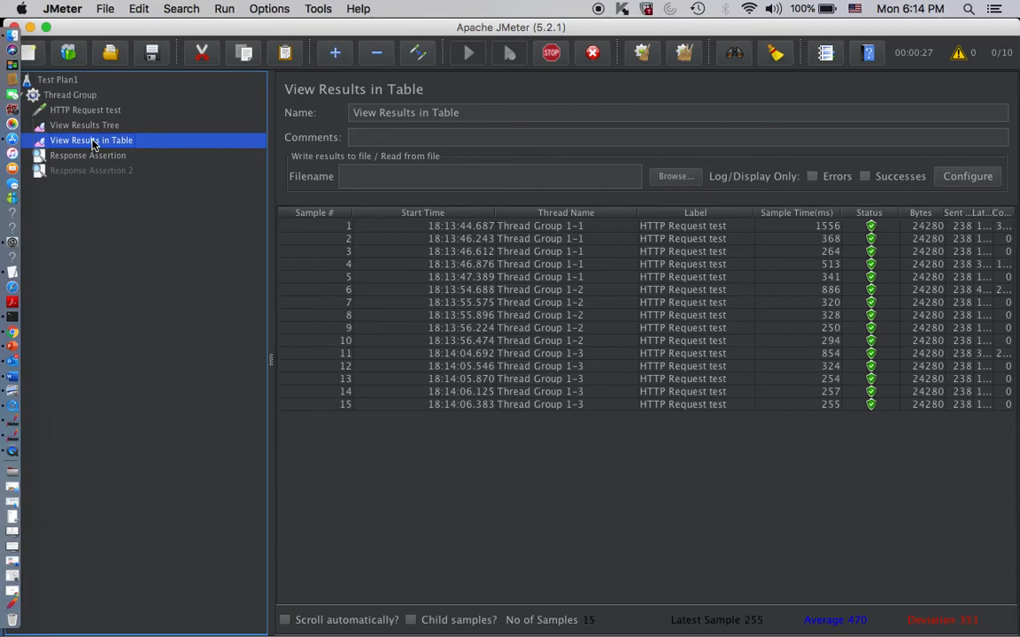
pyautogui.click(88, 128)
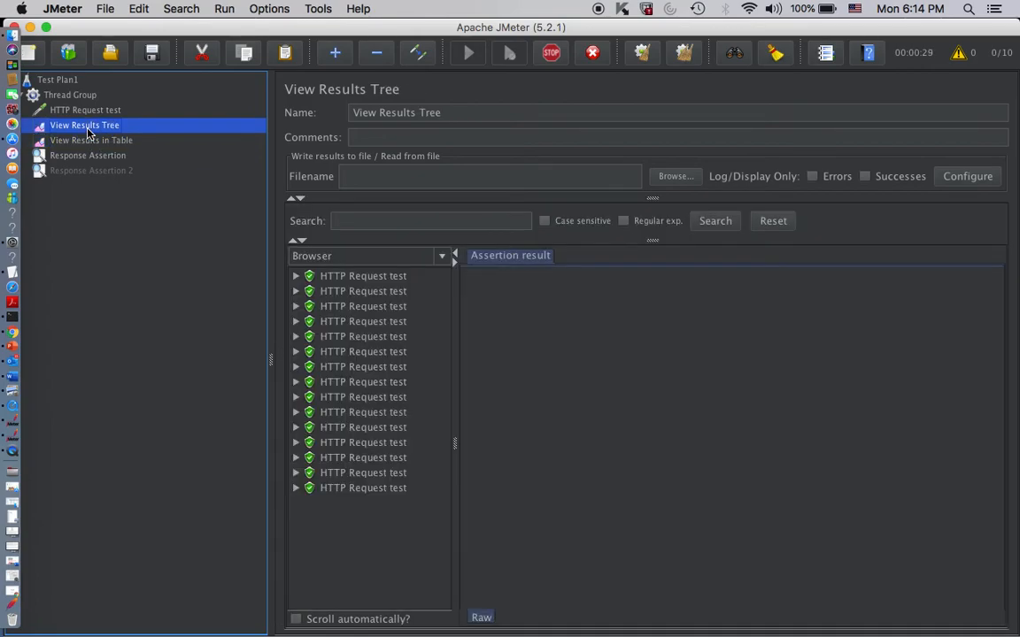
pyautogui.click(296, 276)
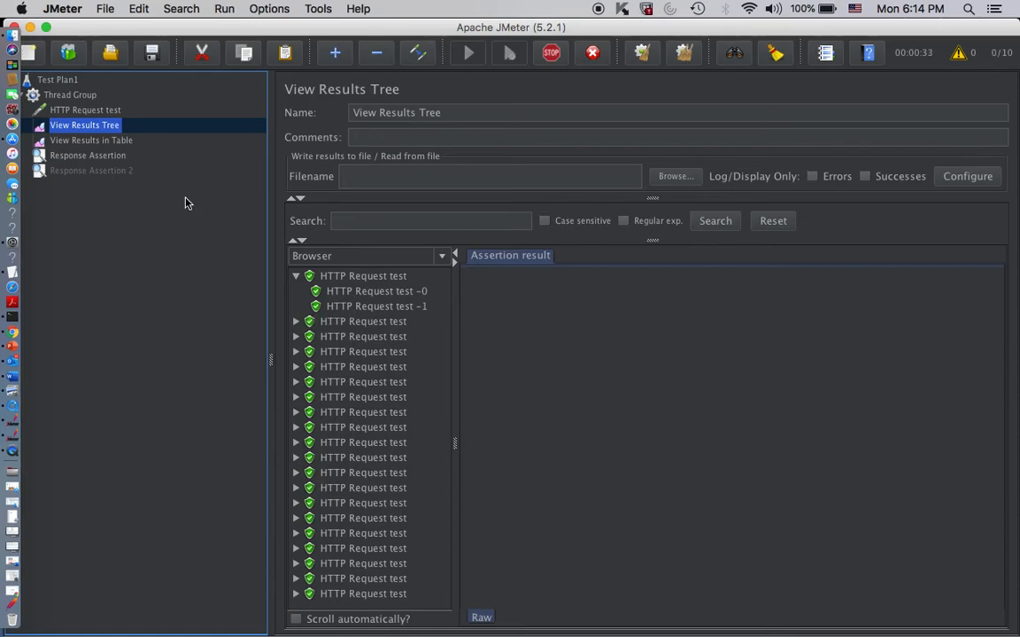
pyautogui.click(102, 143)
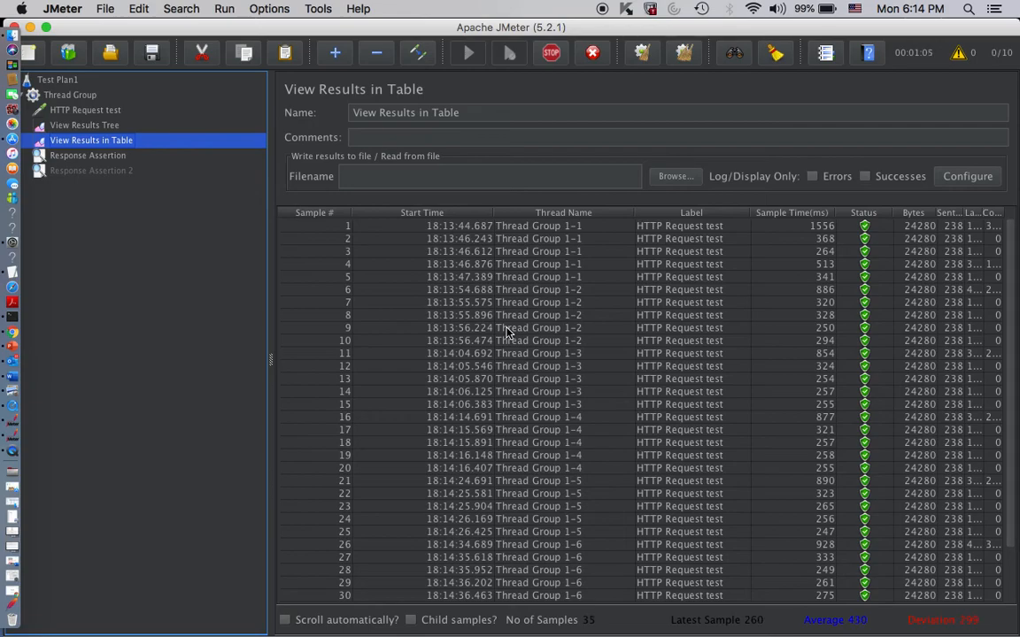
pyautogui.scroll(-3, 507, 332)
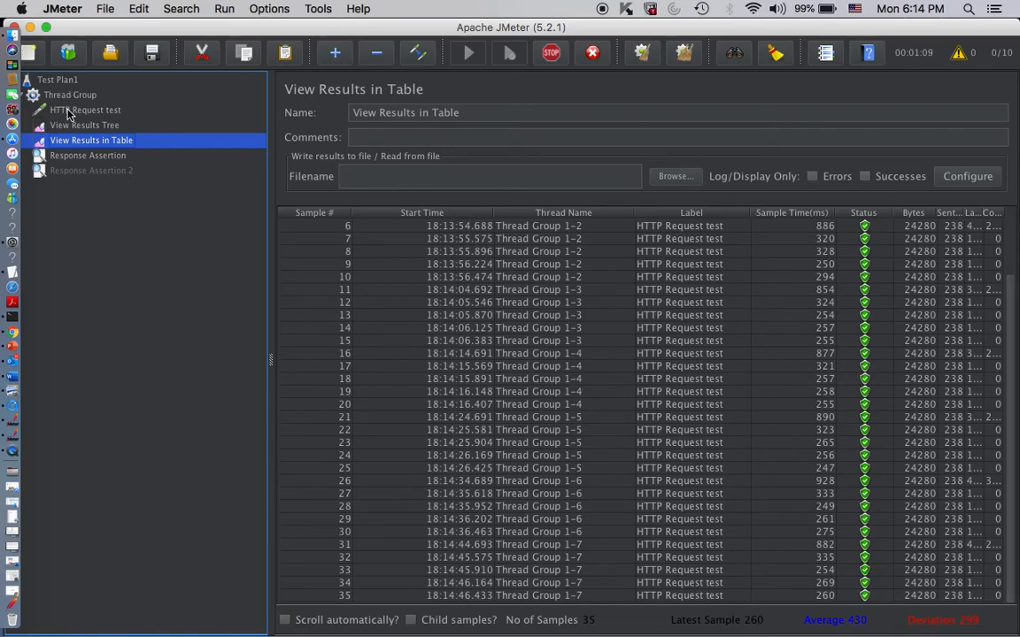
# - Review the Test Plan1 settings, the Thread Group's loop count and the HTTP Request test while the test runs
pyautogui.click(65, 81)
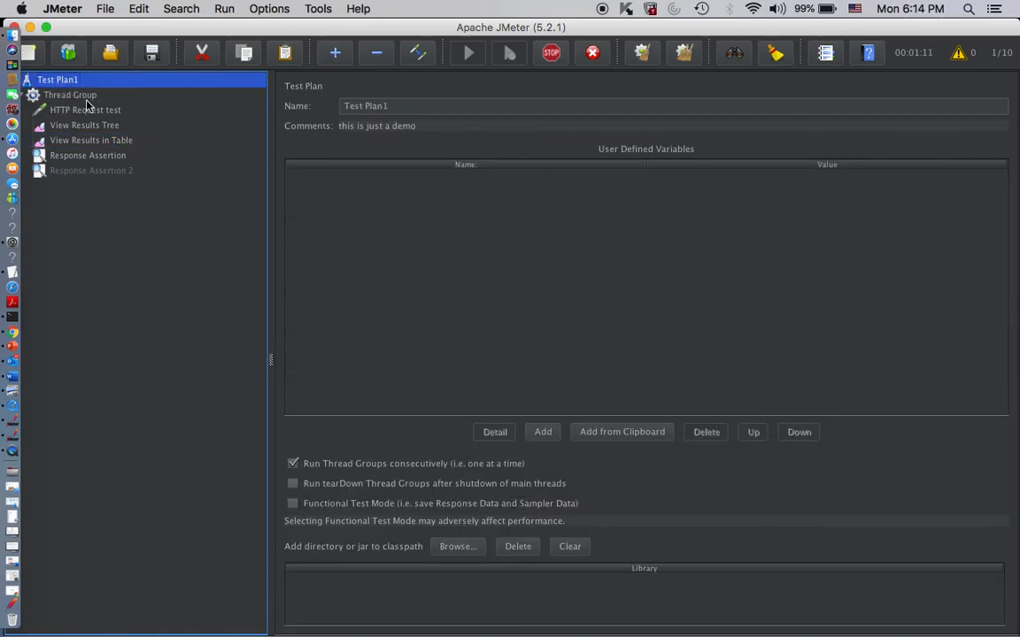
pyautogui.click(84, 95)
pyautogui.click(471, 298)
pyautogui.moveTo(471, 298); pyautogui.dragTo(451, 298)
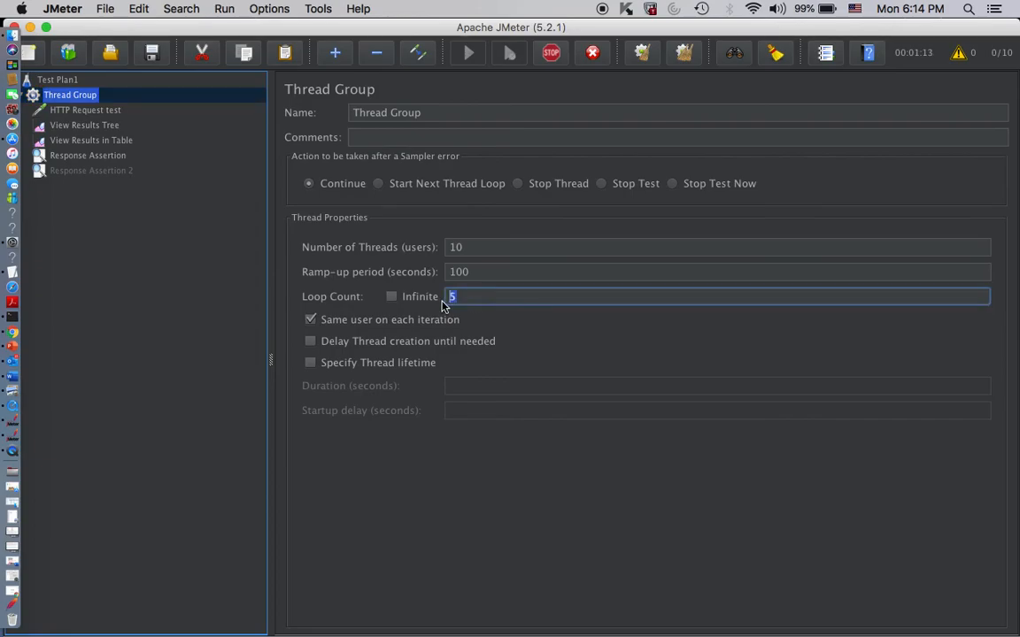
pyautogui.click(76, 110)
# - Examine the samples in View Results Tree and follow the table's results through the last thread's samples
pyautogui.click(84, 126)
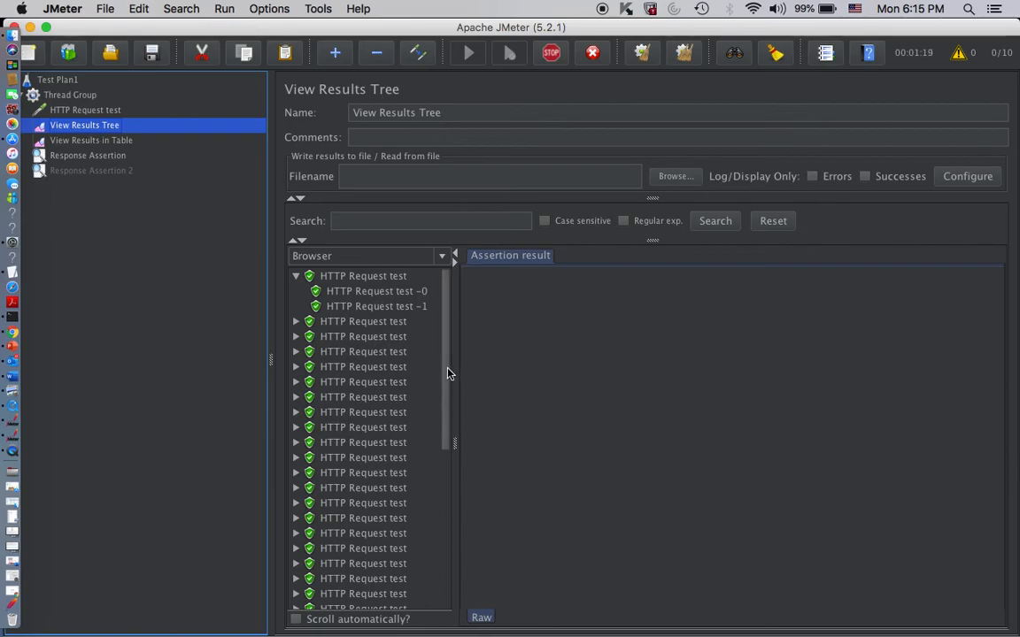
pyautogui.moveTo(447, 376); pyautogui.dragTo(427, 607)
pyautogui.click(104, 142)
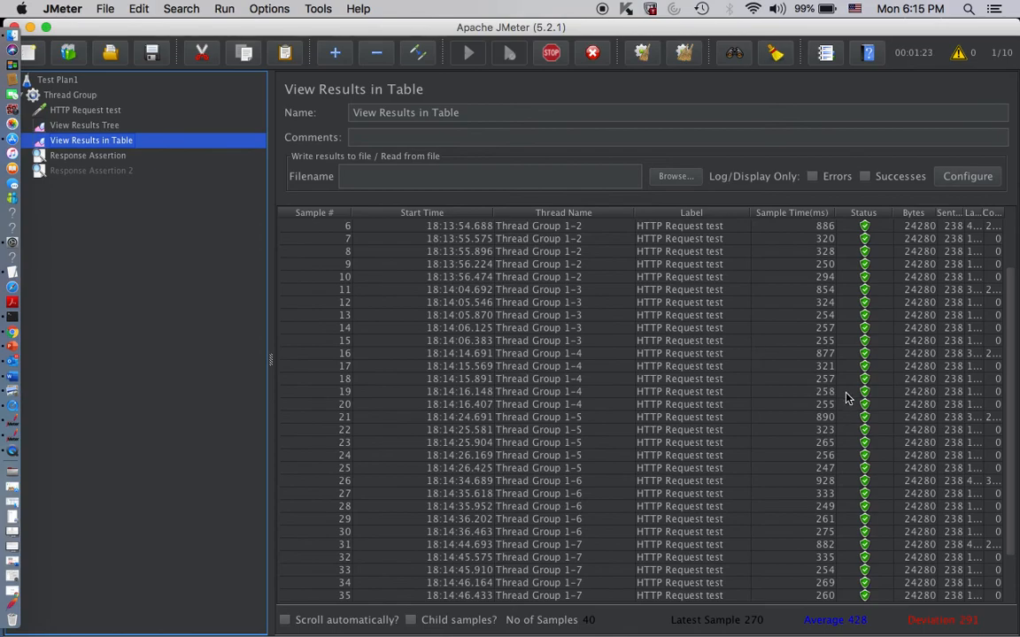
pyautogui.scroll(-3, 845, 388)
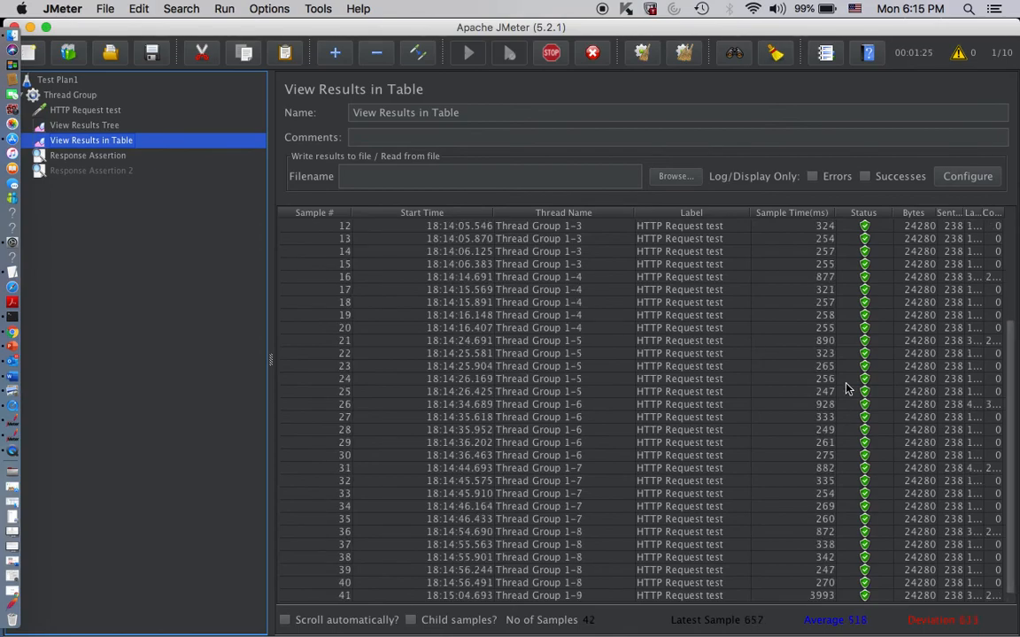
pyautogui.scroll(-2, 845, 388)
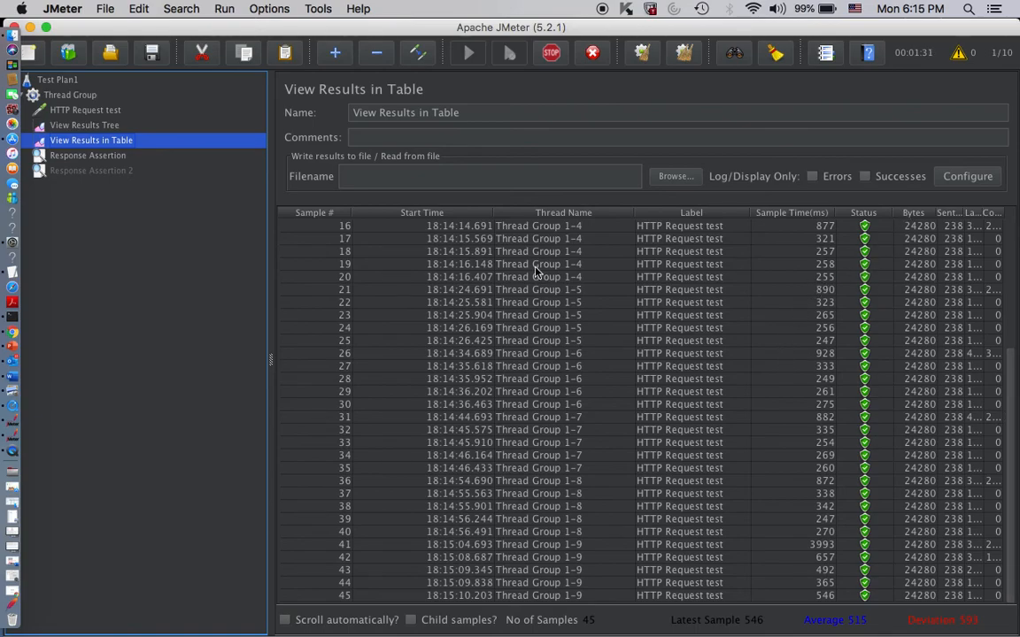
pyautogui.scroll(-2, 572, 409)
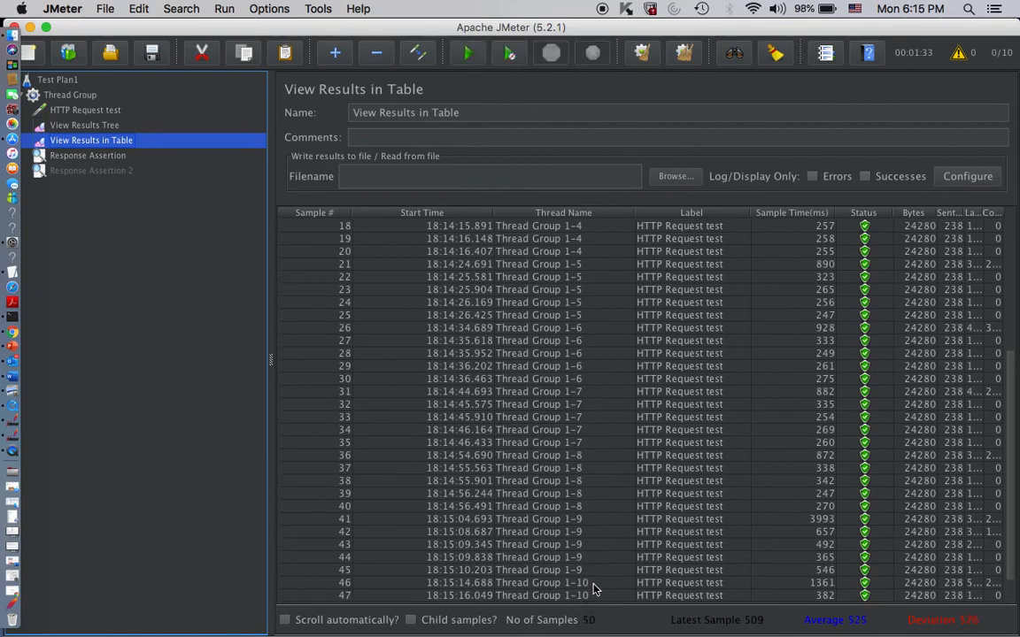
pyautogui.scroll(-1, 599, 570)
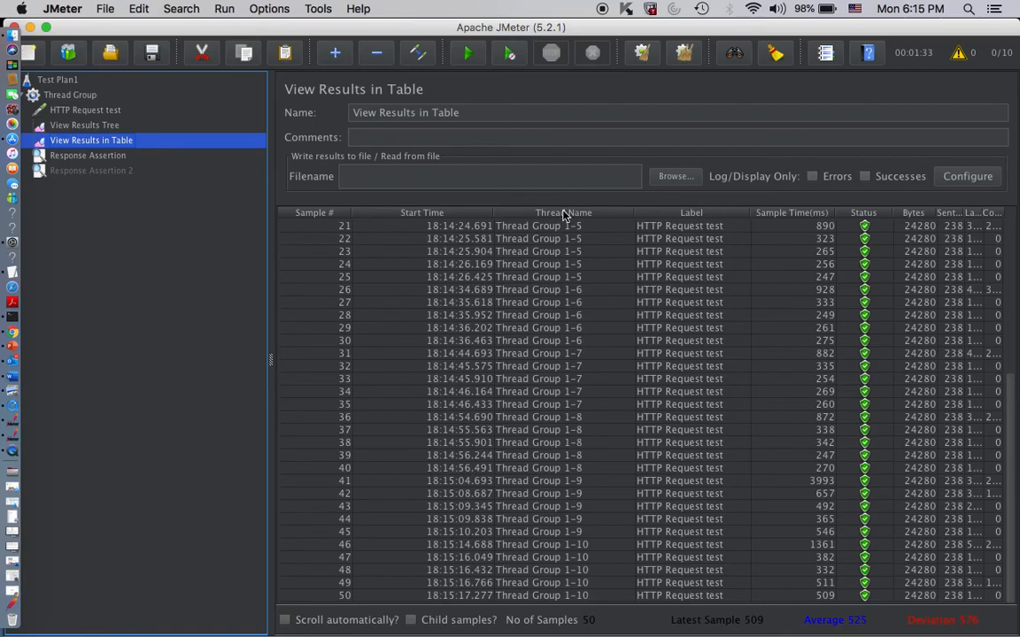
# - Expand a sample in View Results Tree and inspect the response body of its HTTP Request test -1 and of another sample
pyautogui.click(84, 126)
pyautogui.click(296, 329)
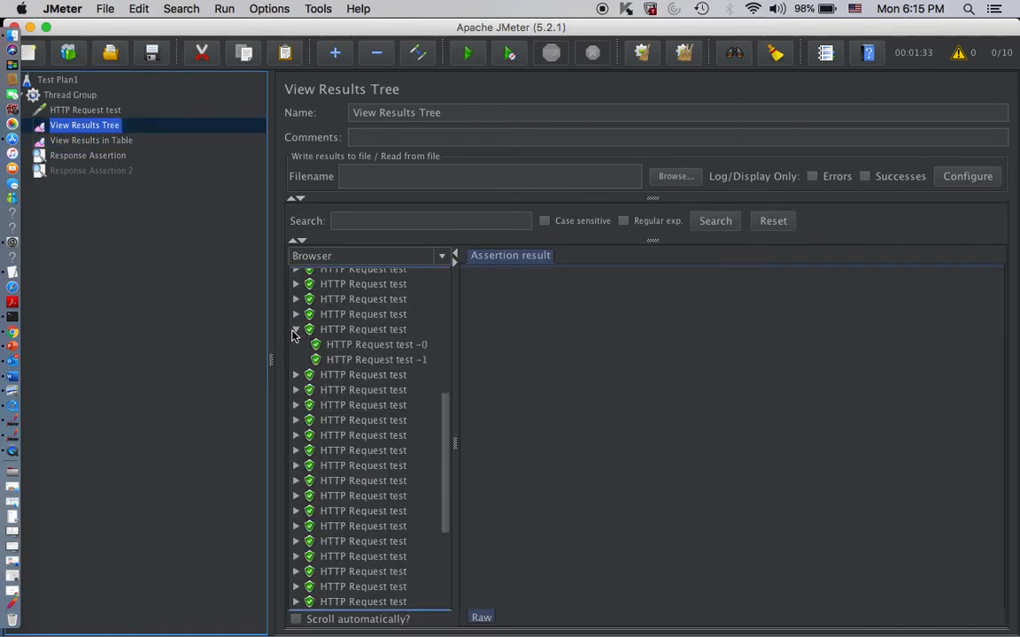
pyautogui.click(348, 360)
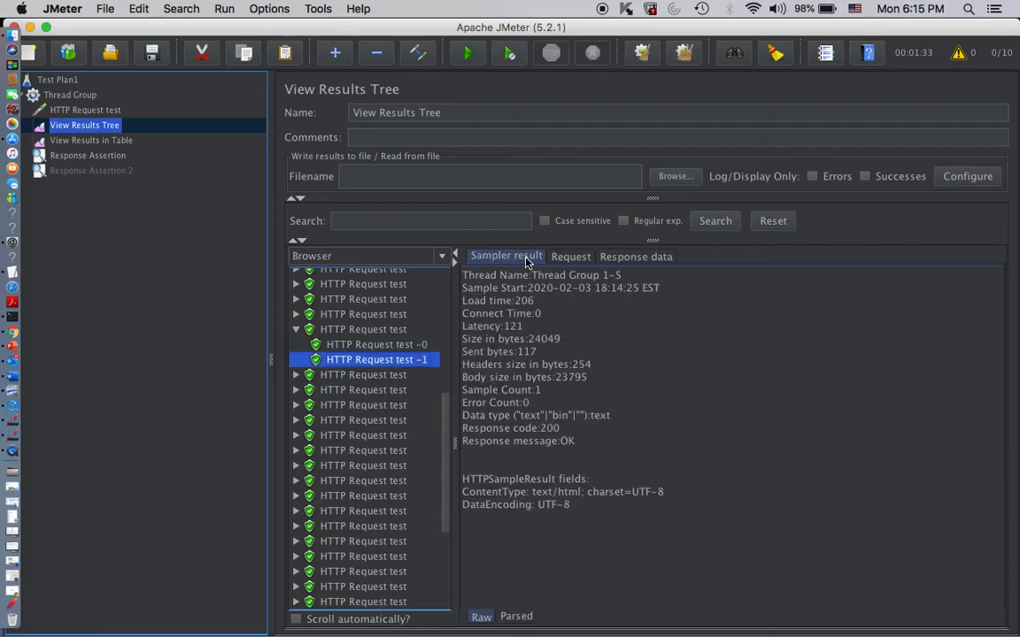
pyautogui.click(636, 256)
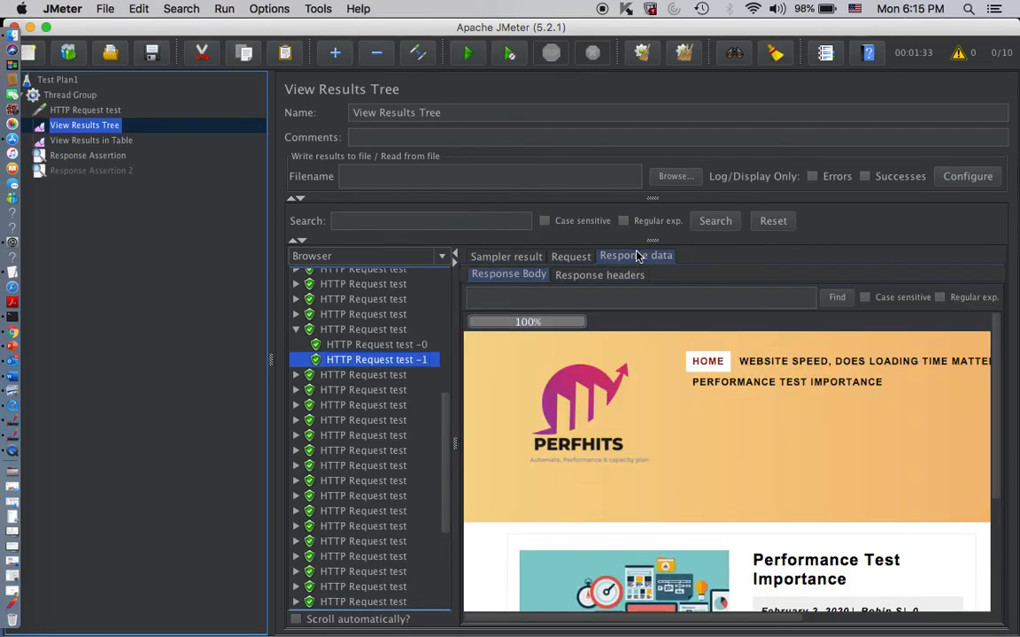
pyautogui.click(363, 556)
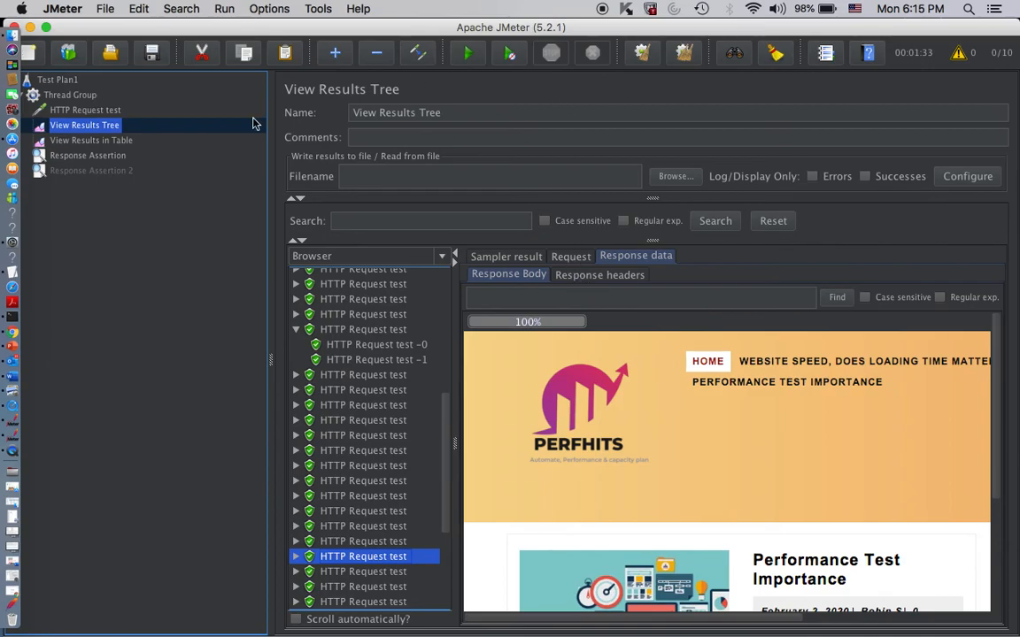
# - Review the HTTP Request test settings, the results tree and the first Response Assertion's pattern
pyautogui.click(78, 111)
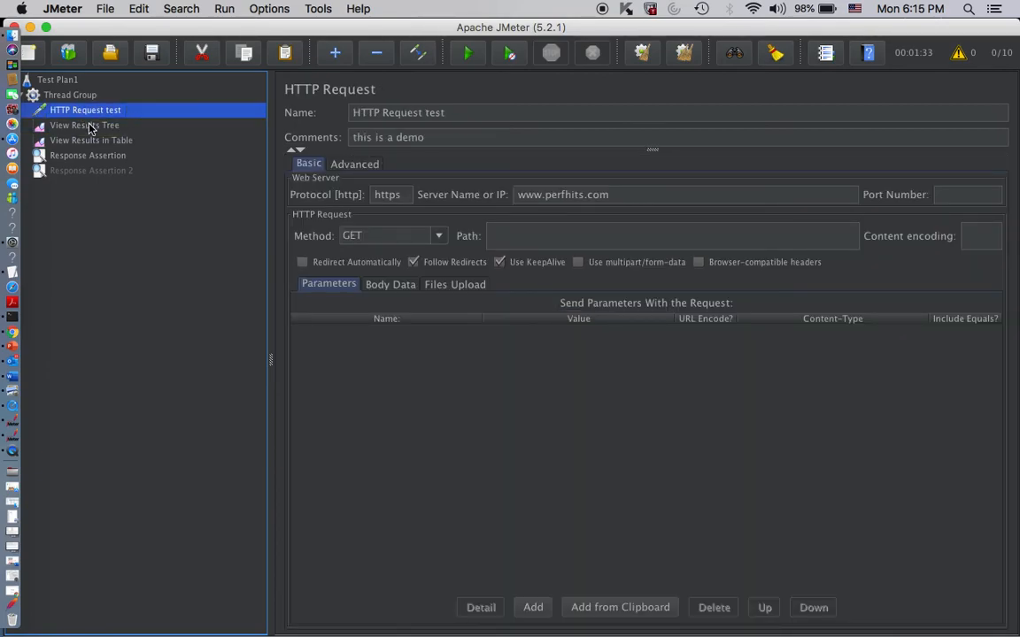
pyautogui.click(89, 126)
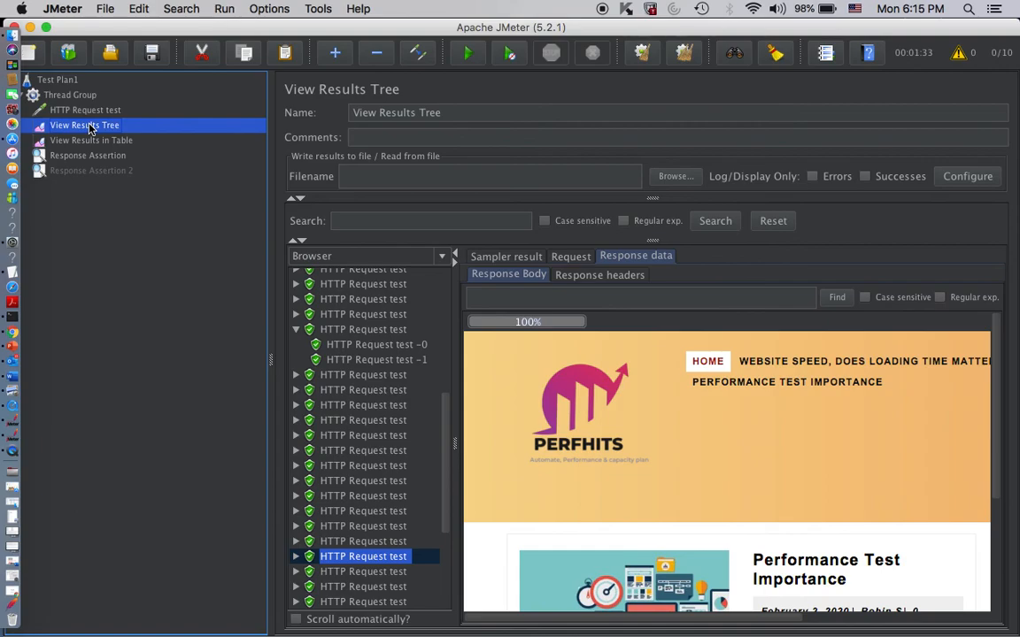
pyautogui.click(103, 159)
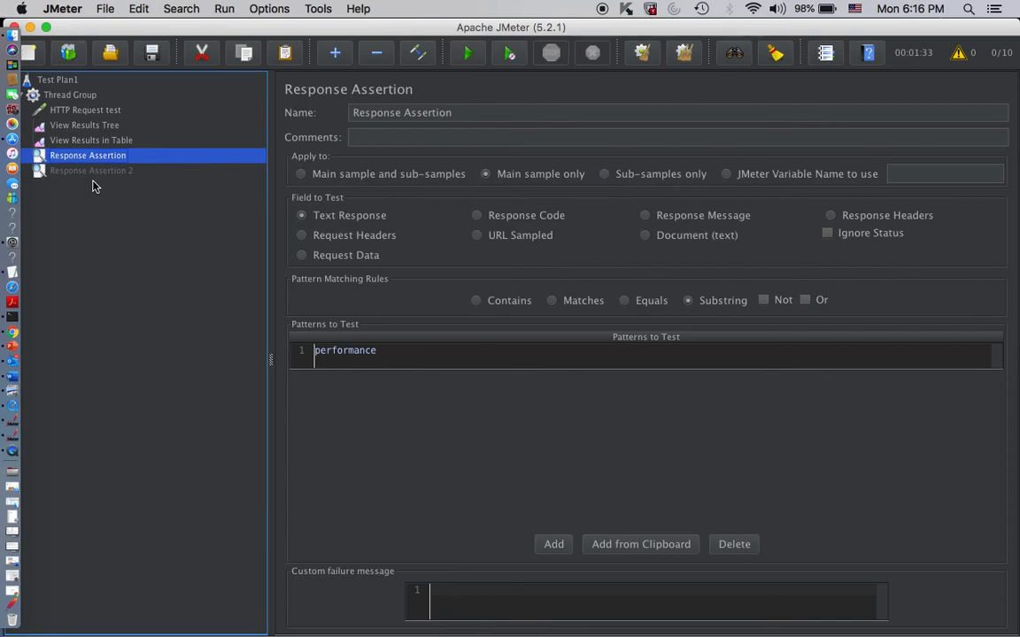
# - Examine the element types that can be added to the Thread Group, including its config elements, without adding any
pyautogui.click(77, 95)
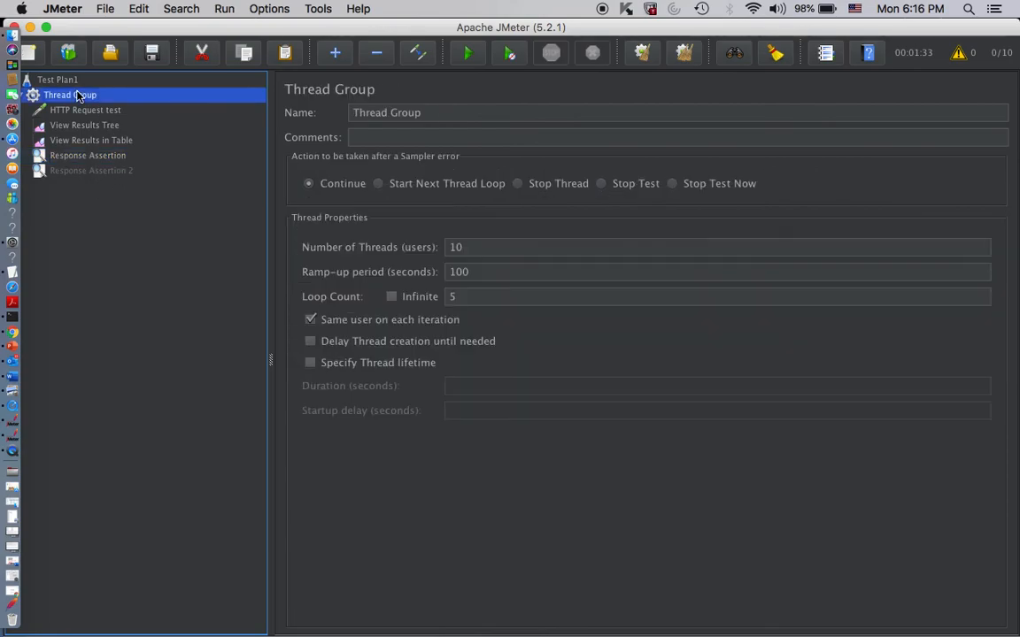
pyautogui.rightClick(81, 102)
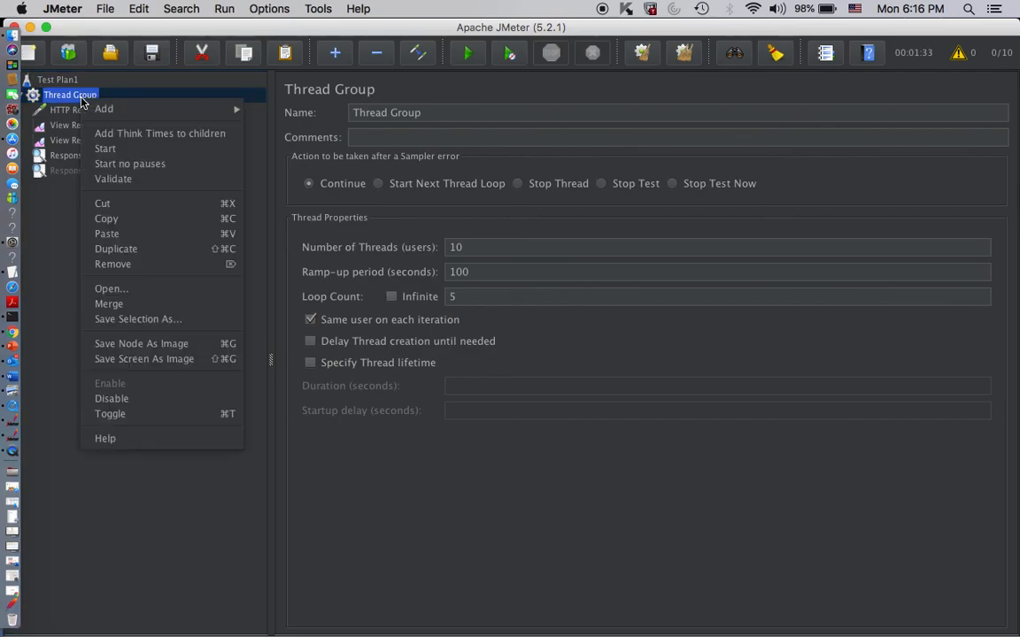
pyautogui.moveTo(236, 111)
pyautogui.moveTo(283, 134)
pyautogui.moveTo(155, 108)
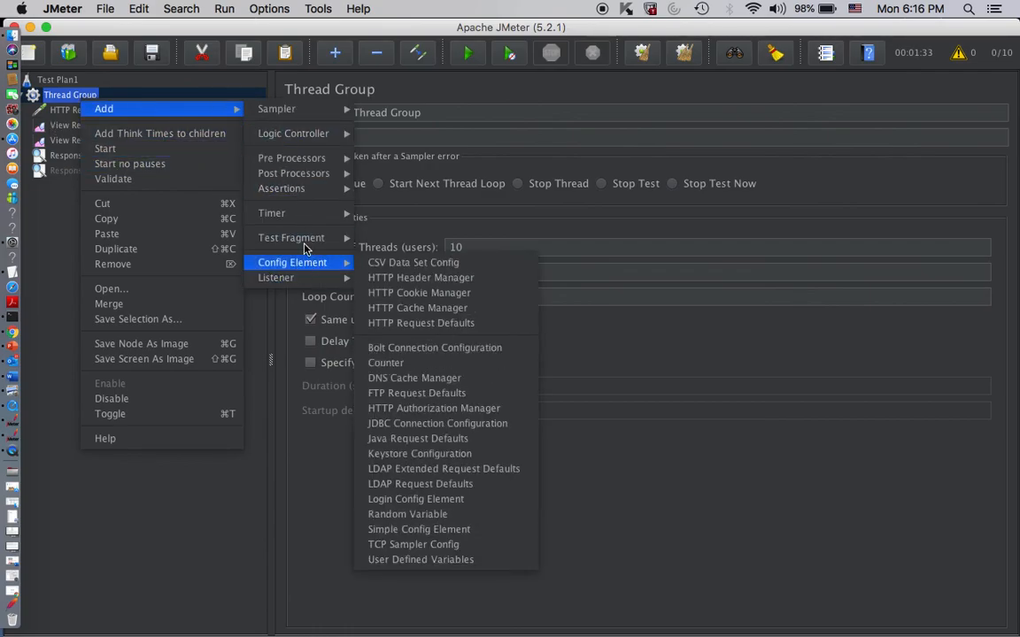
pyautogui.moveTo(307, 246)
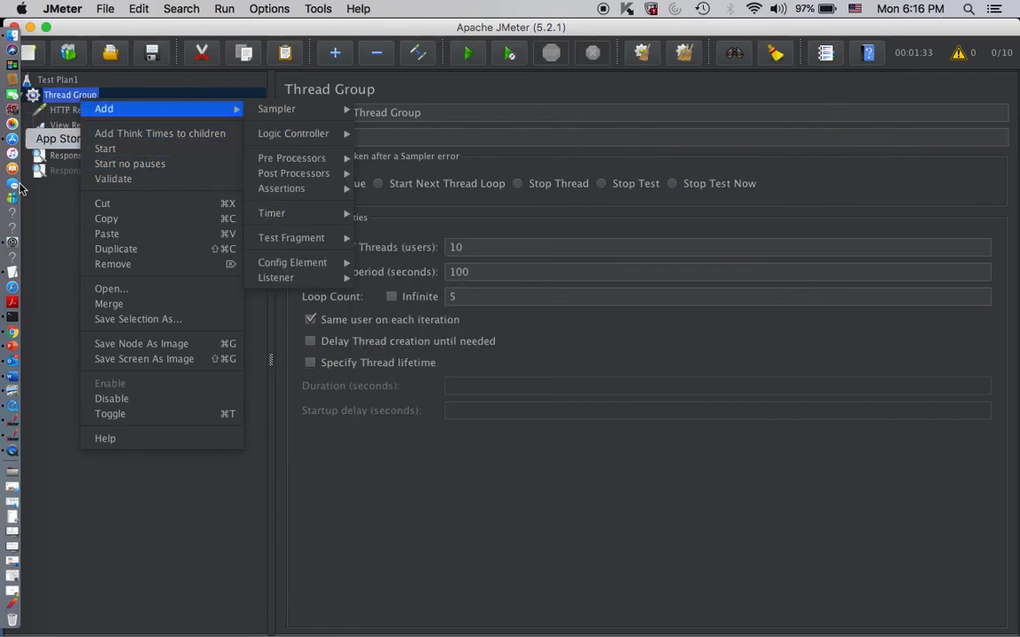
pyautogui.click(58, 322)
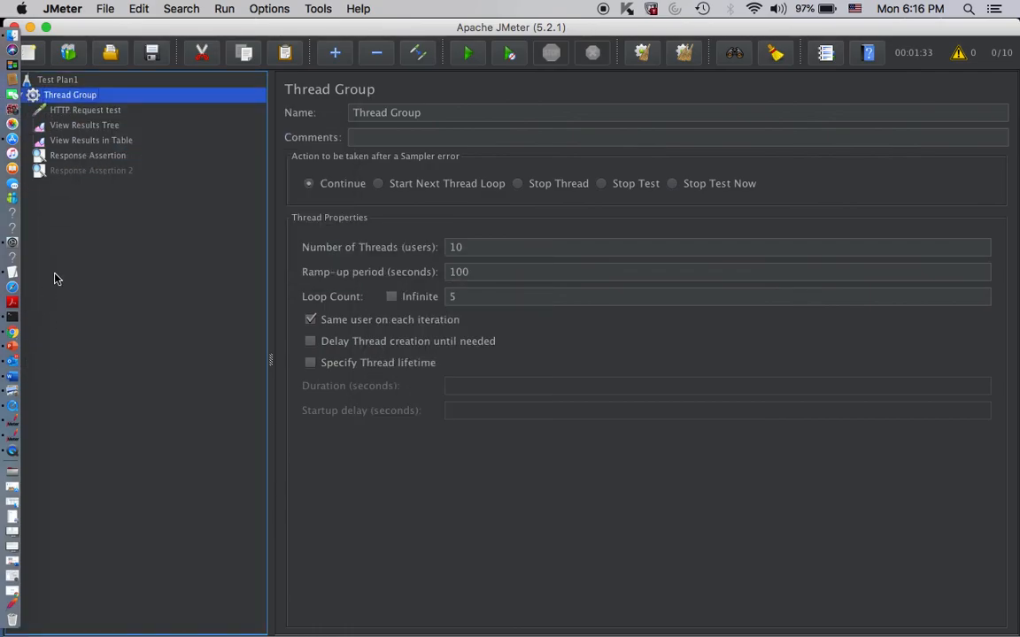
pyautogui.rightClick(79, 99)
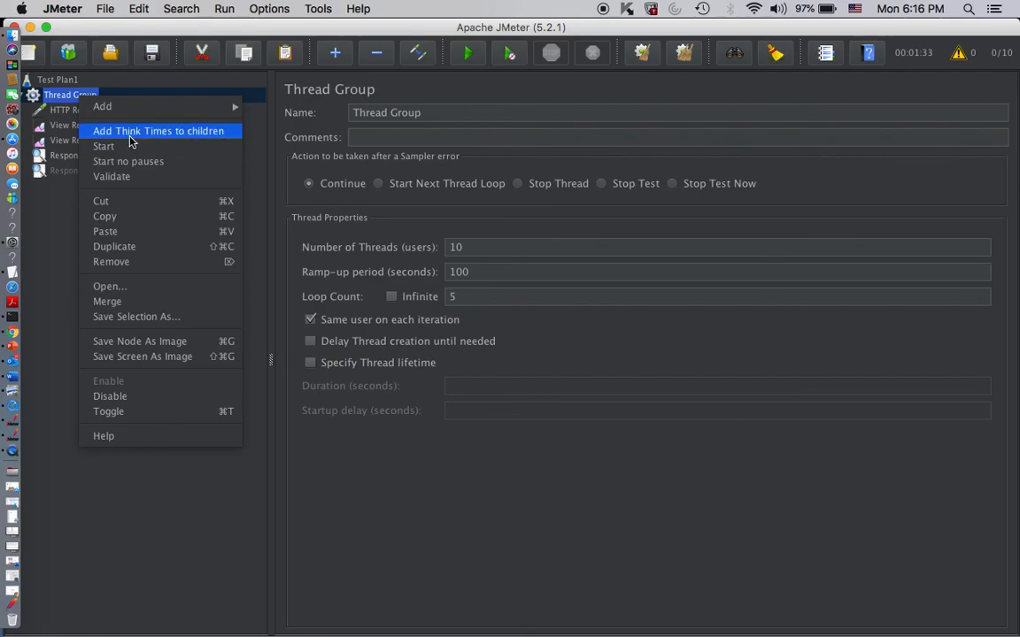
pyautogui.click(44, 188)
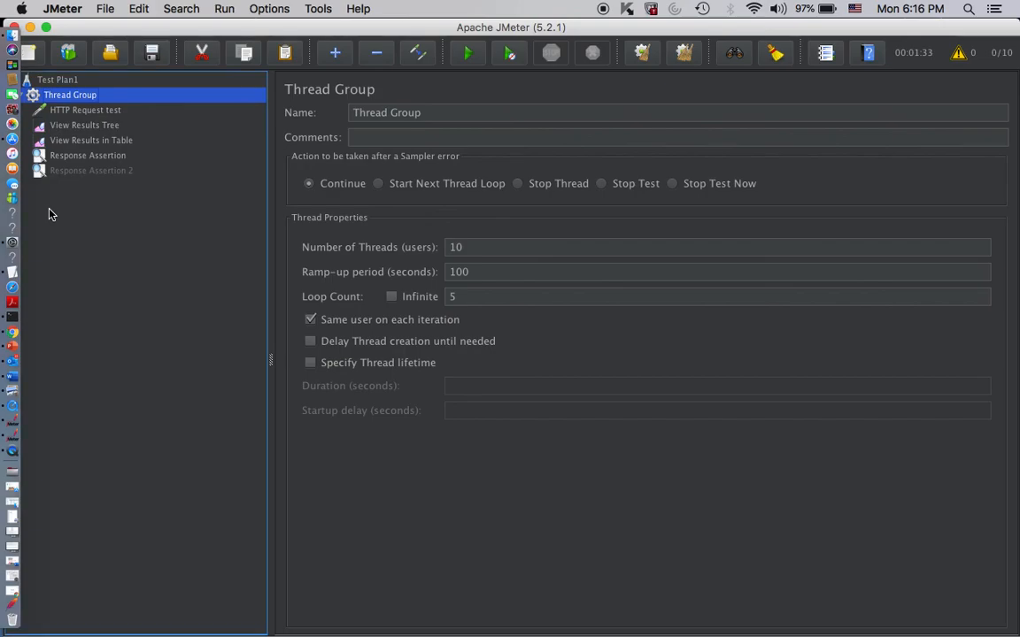
# - Review the settings of Test Plan1, the HTTP Request test and the Thread Group
pyautogui.click(68, 82)
pyautogui.click(64, 110)
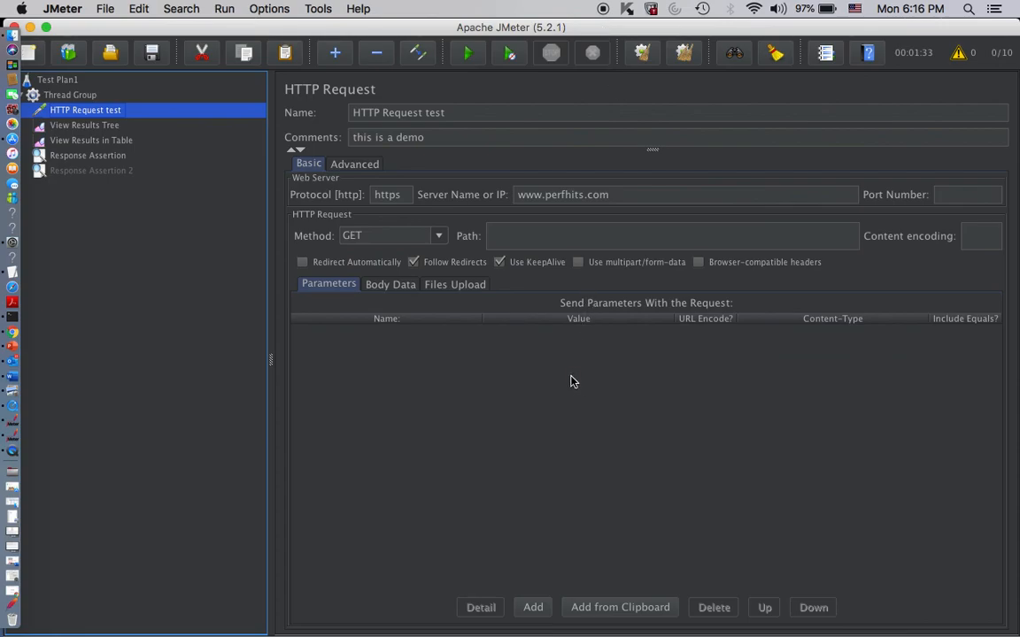
pyautogui.click(67, 95)
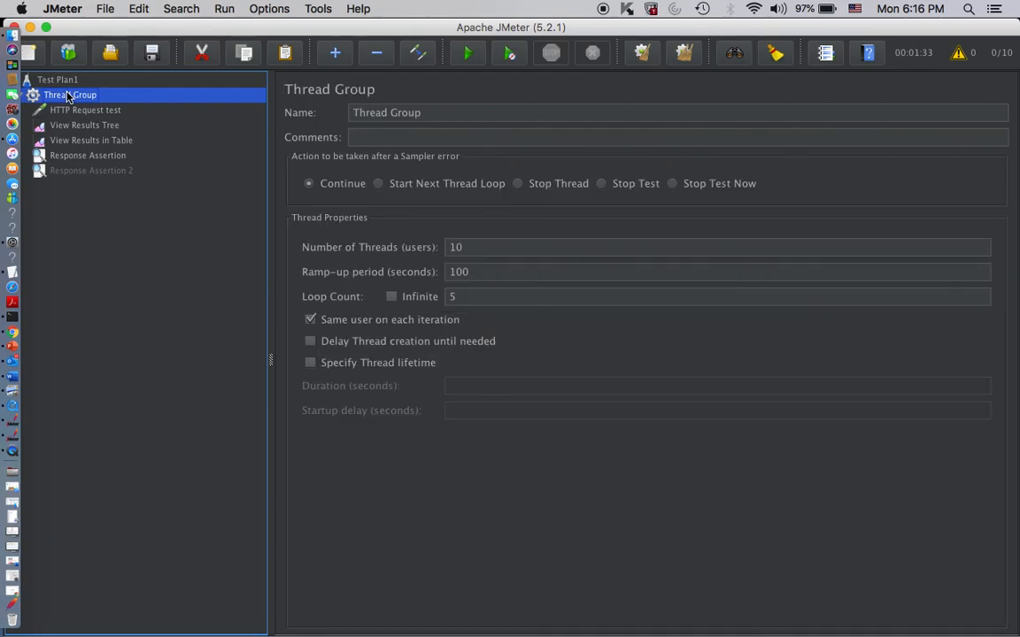